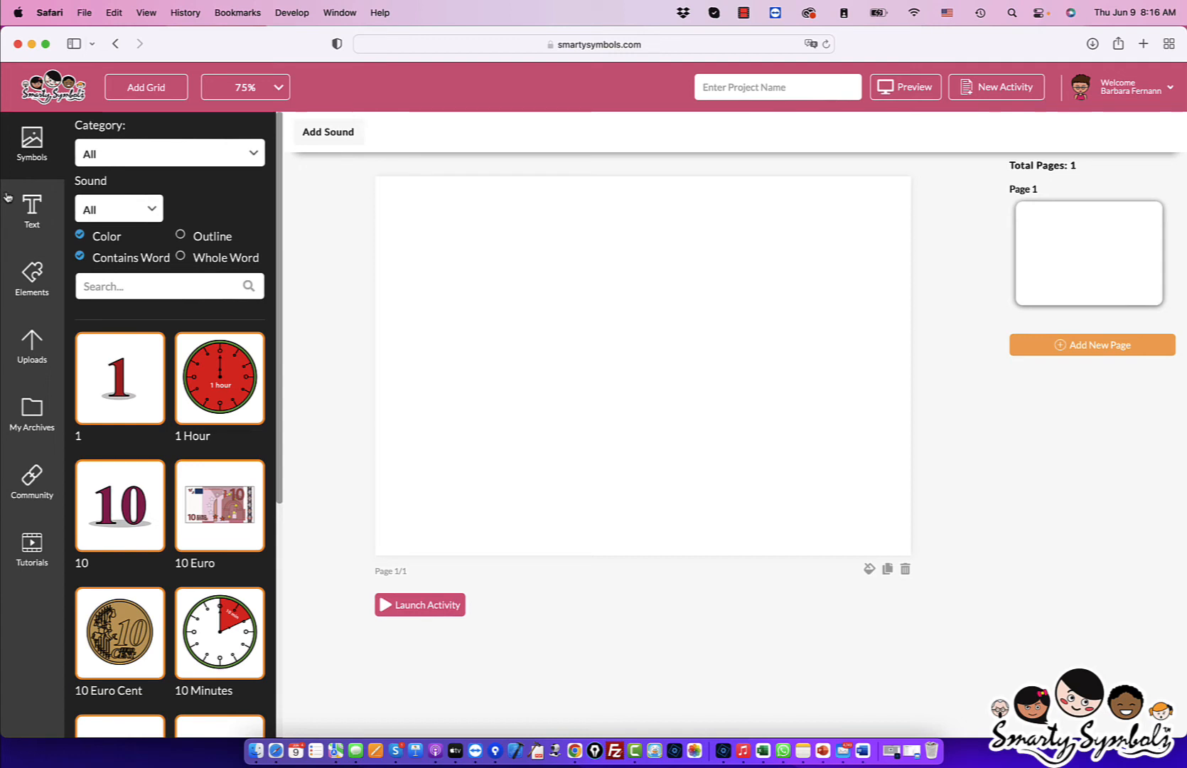
# - Add a second page to the activity and look at both blank pages
pyautogui.click(1078, 354)
pyautogui.click(1061, 237)
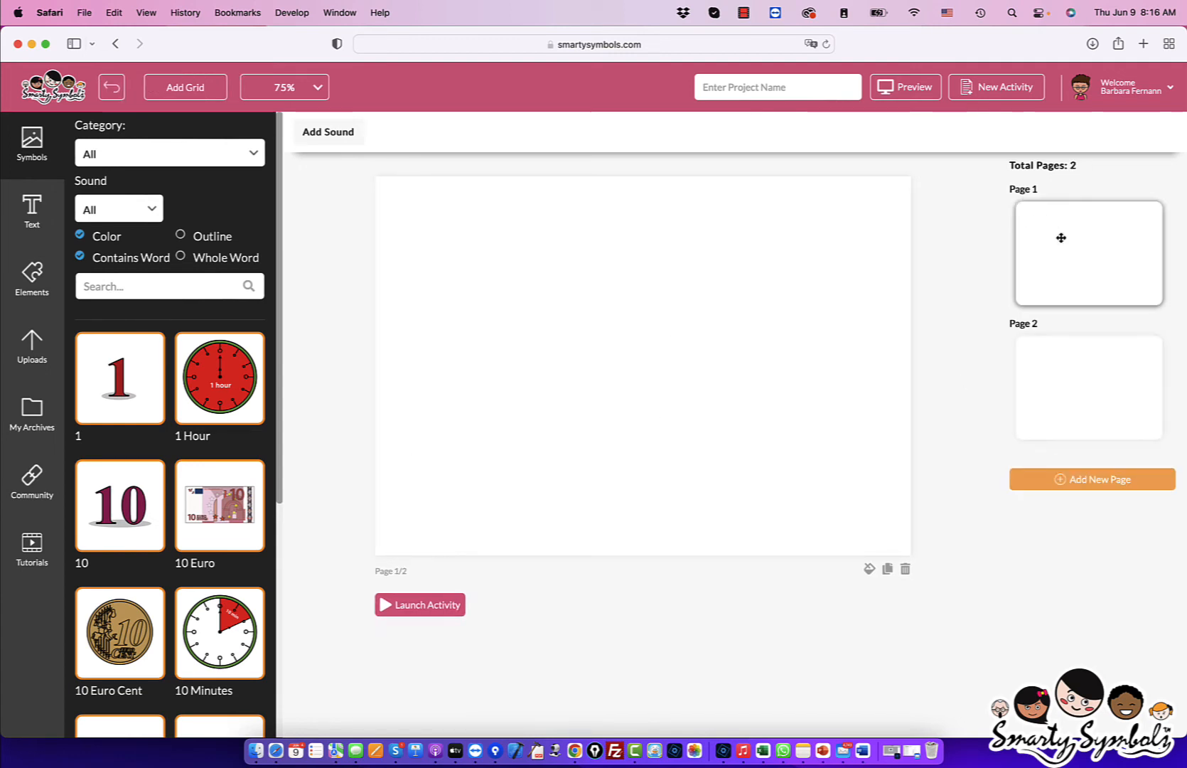
pyautogui.click(1061, 372)
# - Set page 1's background color to golden yellow
pyautogui.click(1072, 206)
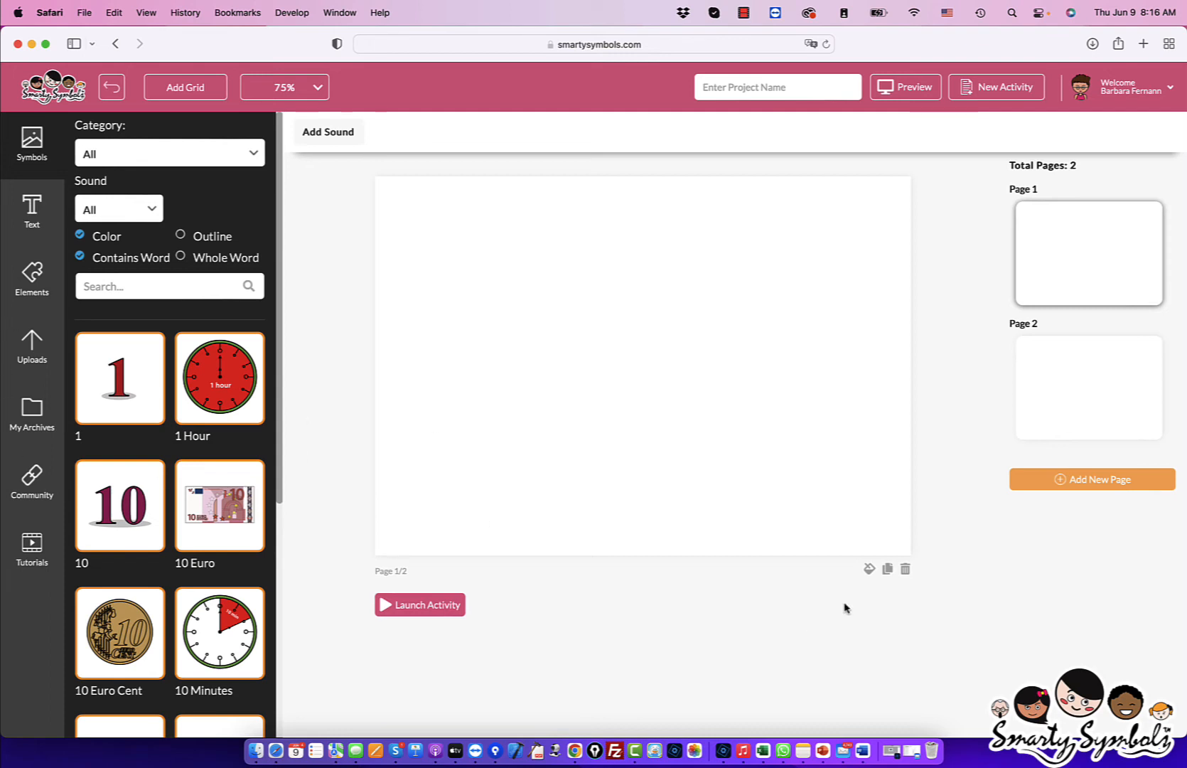
pyautogui.click(869, 570)
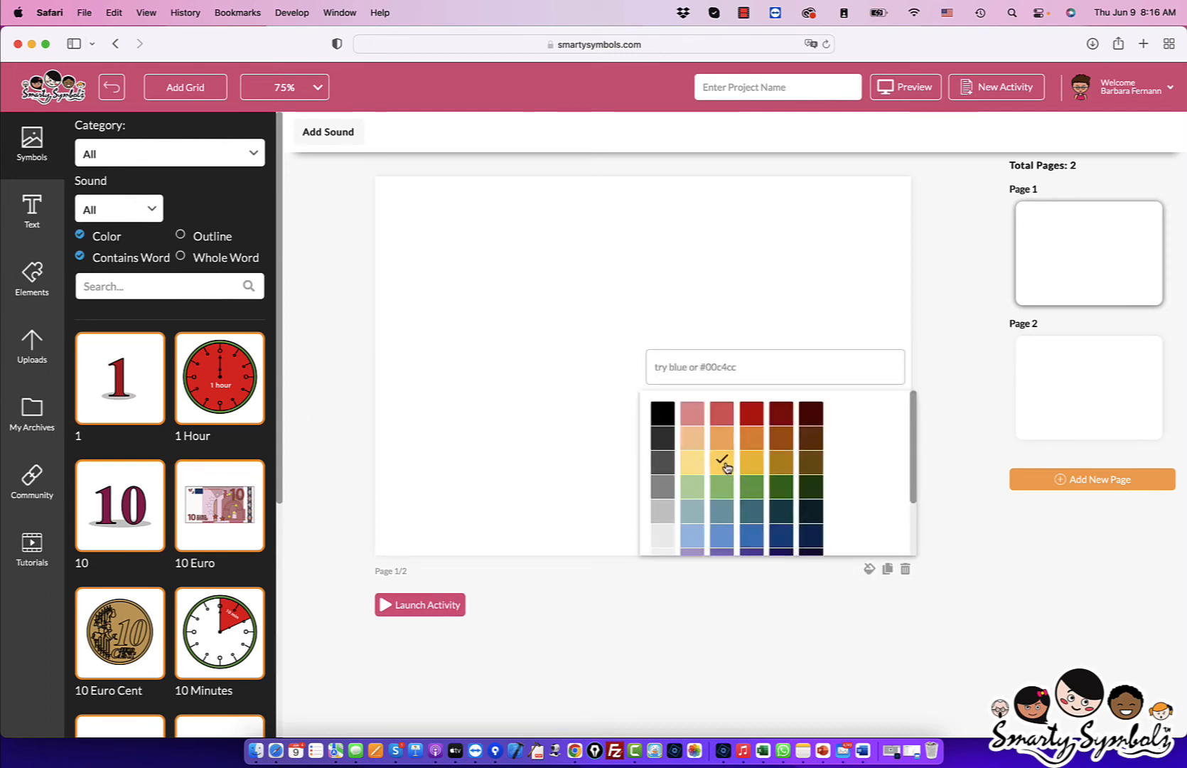
pyautogui.click(723, 462)
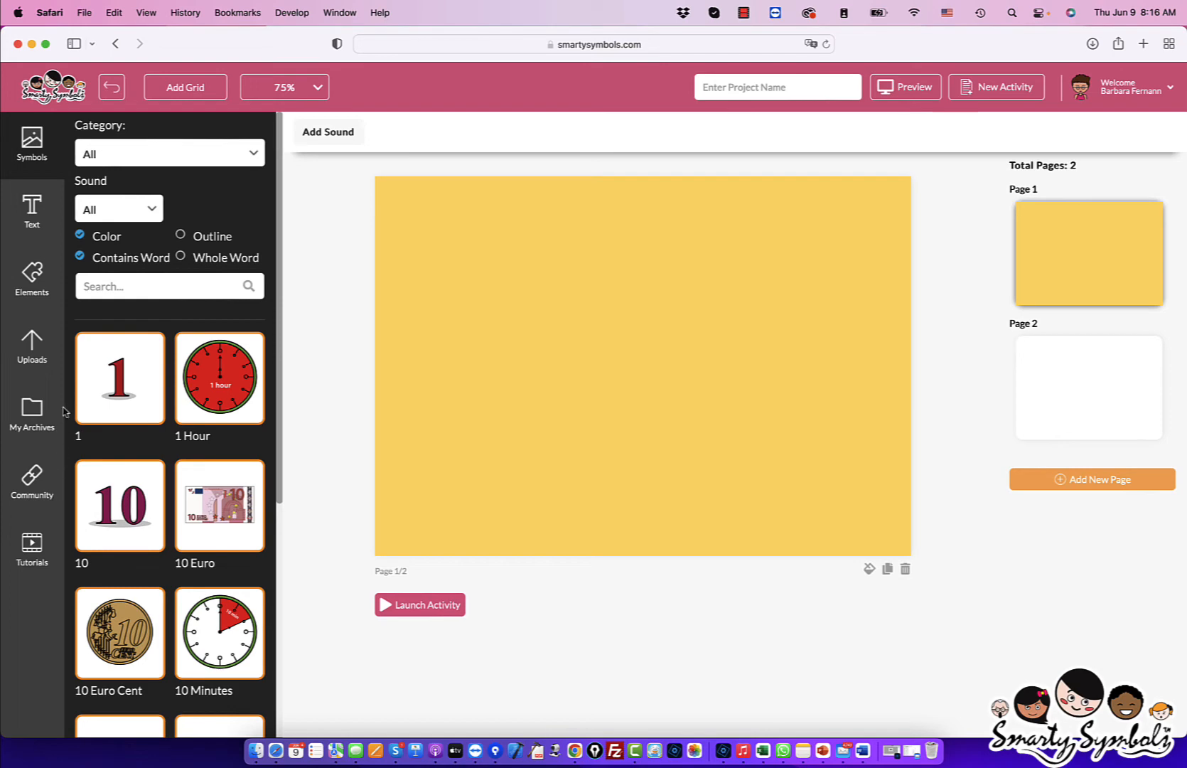
# - Browse the full set of background elements and try the beach scene as page 1's background
pyautogui.scroll(-5, 213, 527)
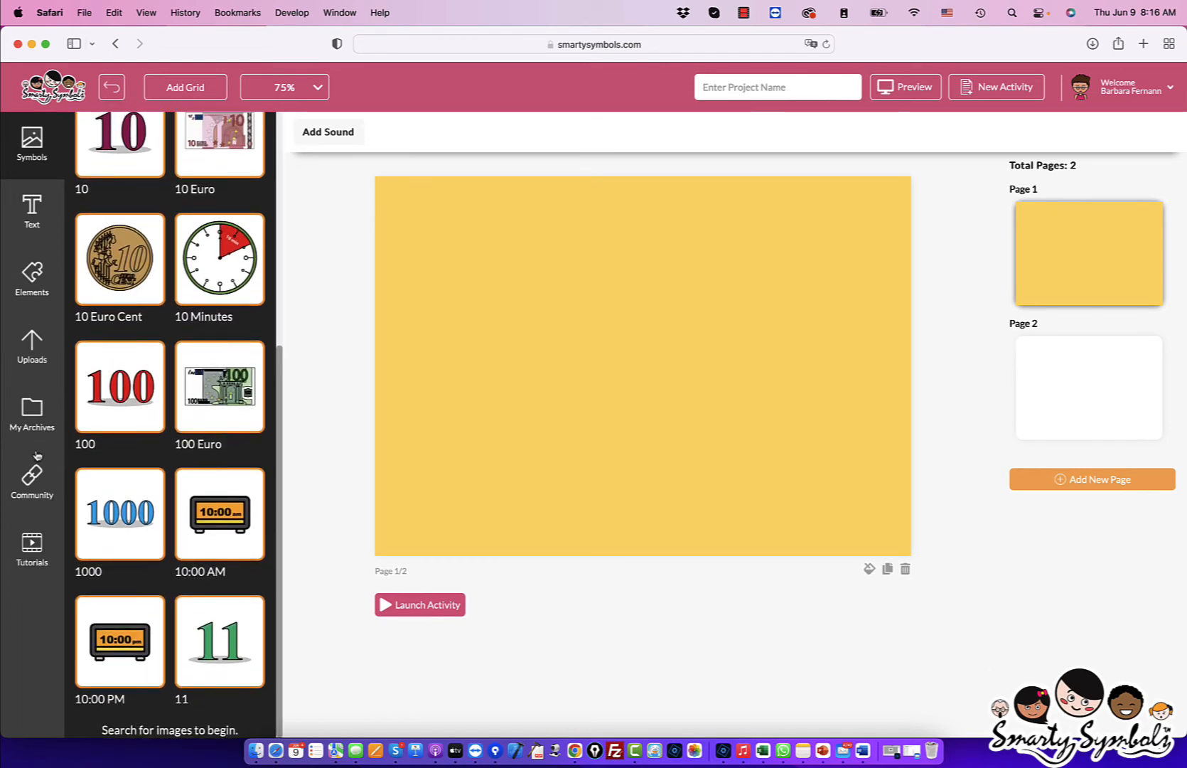
pyautogui.click(45, 430)
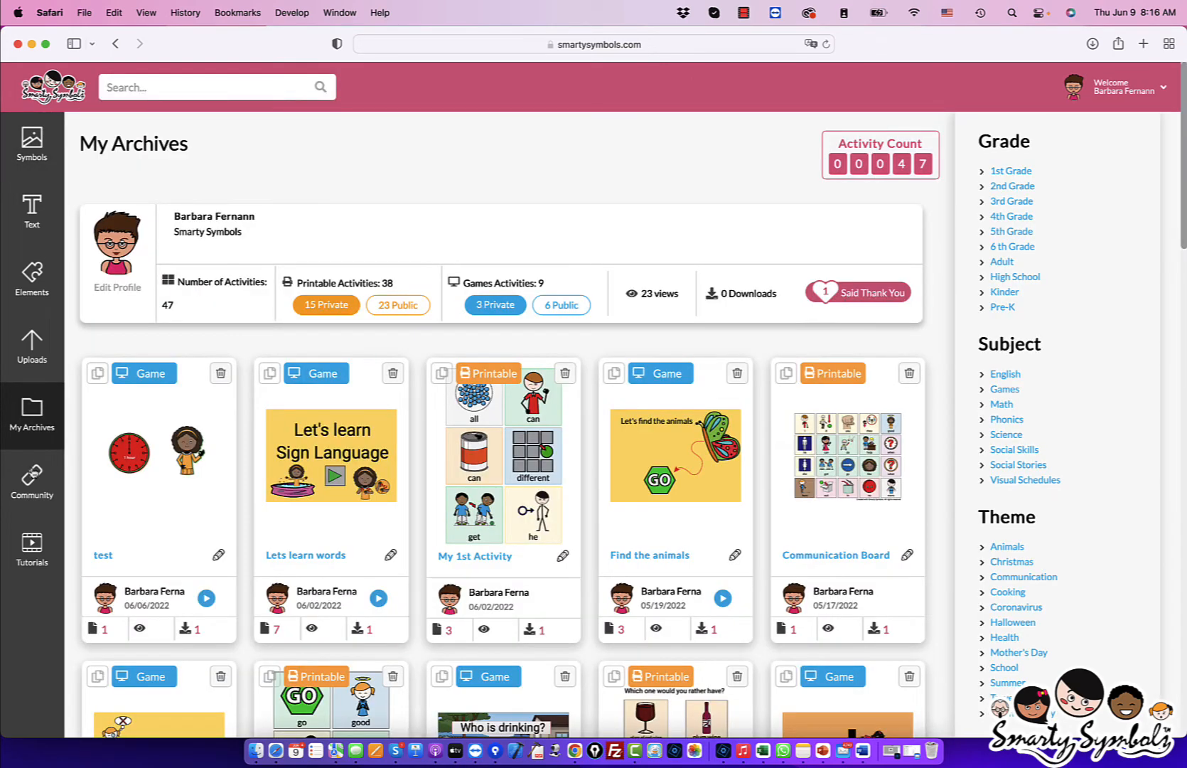
pyautogui.click(48, 306)
pyautogui.scroll(-3, 228, 626)
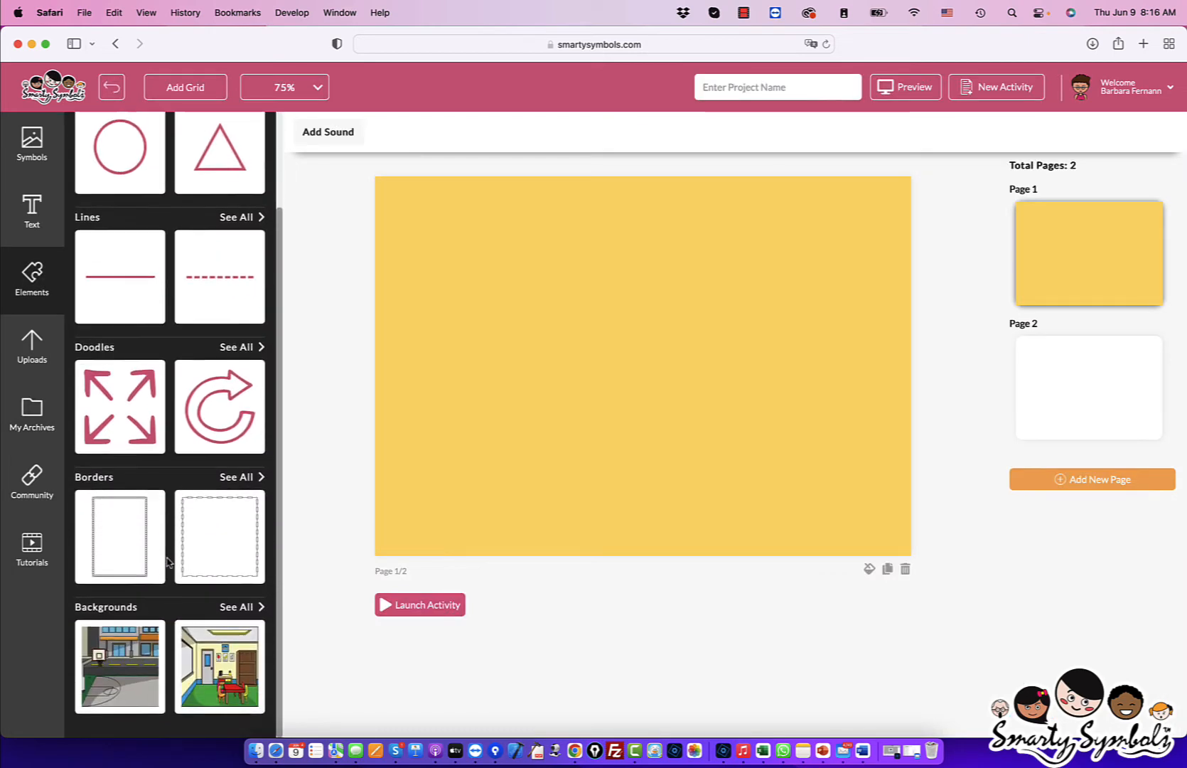
pyautogui.click(237, 619)
pyautogui.scroll(-5, 133, 285)
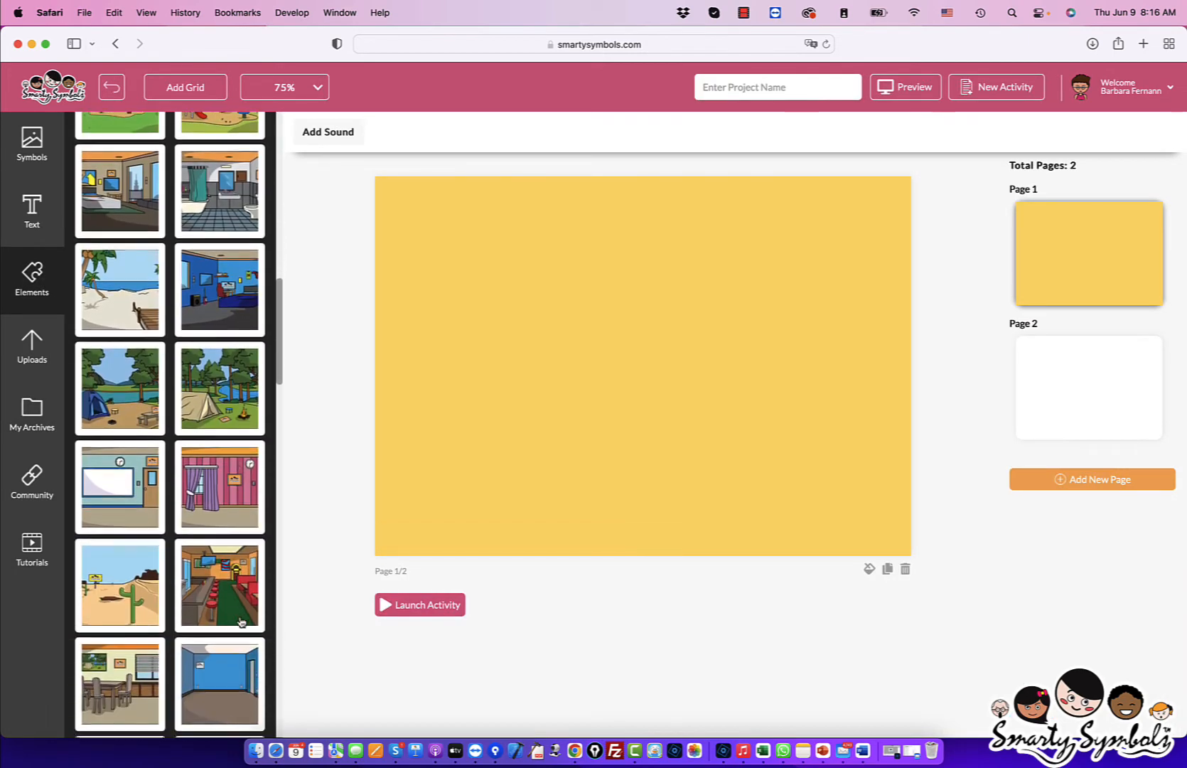
pyautogui.click(135, 255)
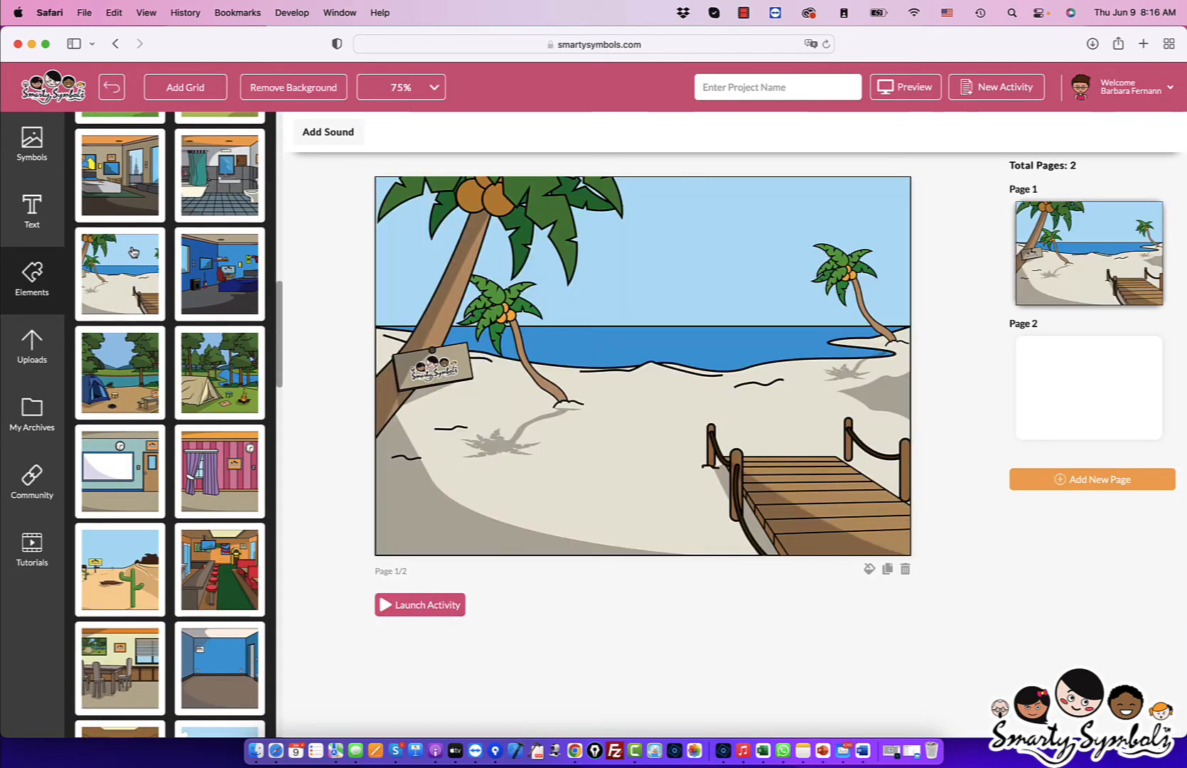
# - Try the pink room, classroom, desert and diner scenes on page 1, and remove the background image
pyautogui.click(228, 486)
pyautogui.click(145, 486)
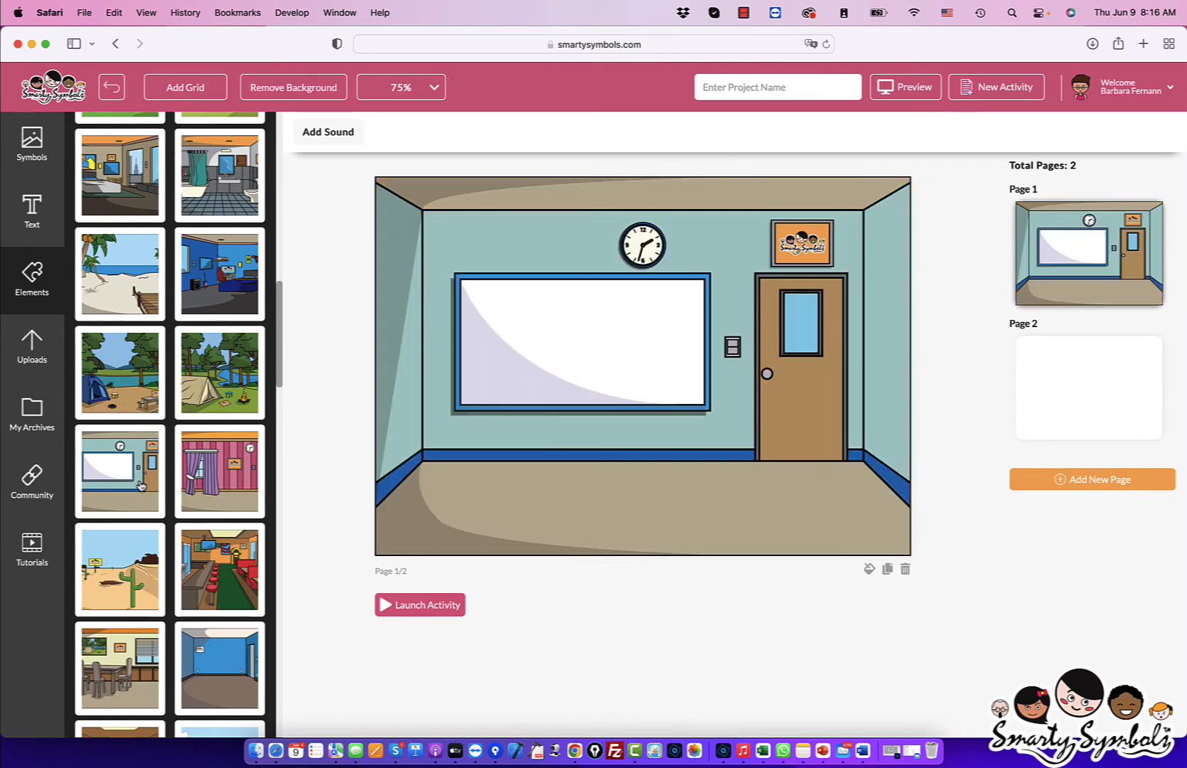
pyautogui.click(139, 548)
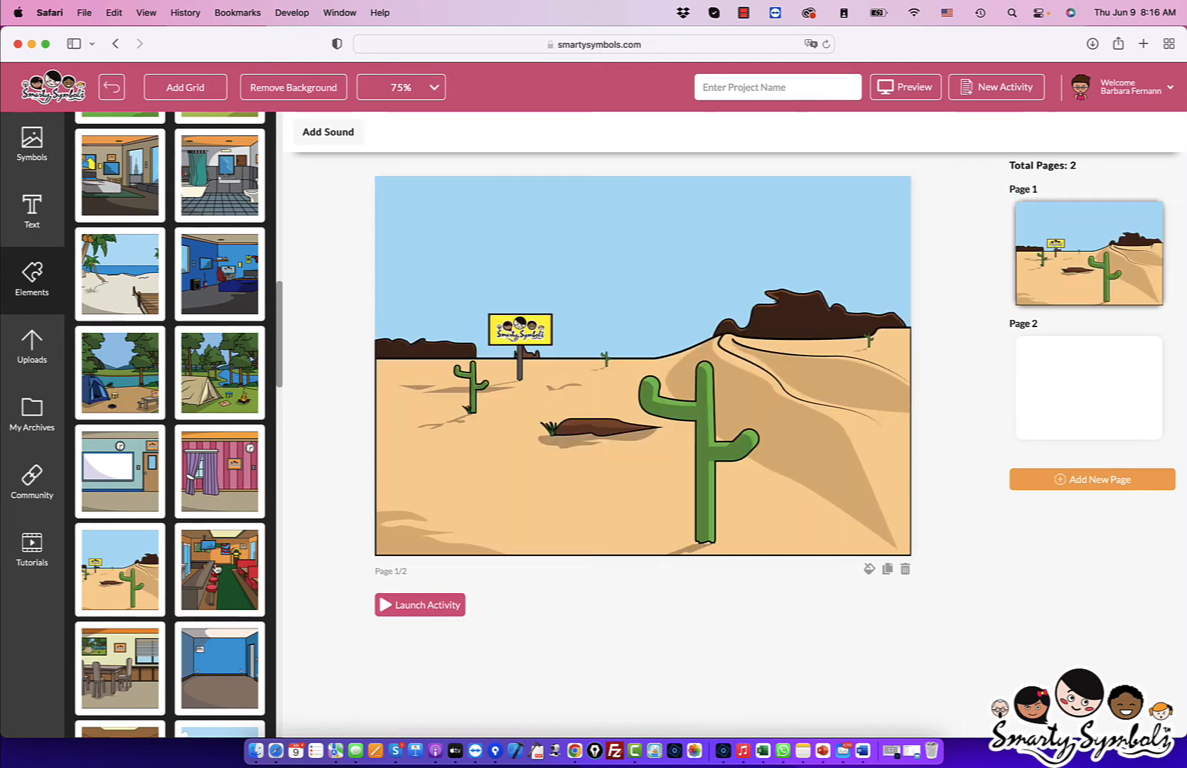
pyautogui.click(217, 569)
pyautogui.scroll(15, 217, 568)
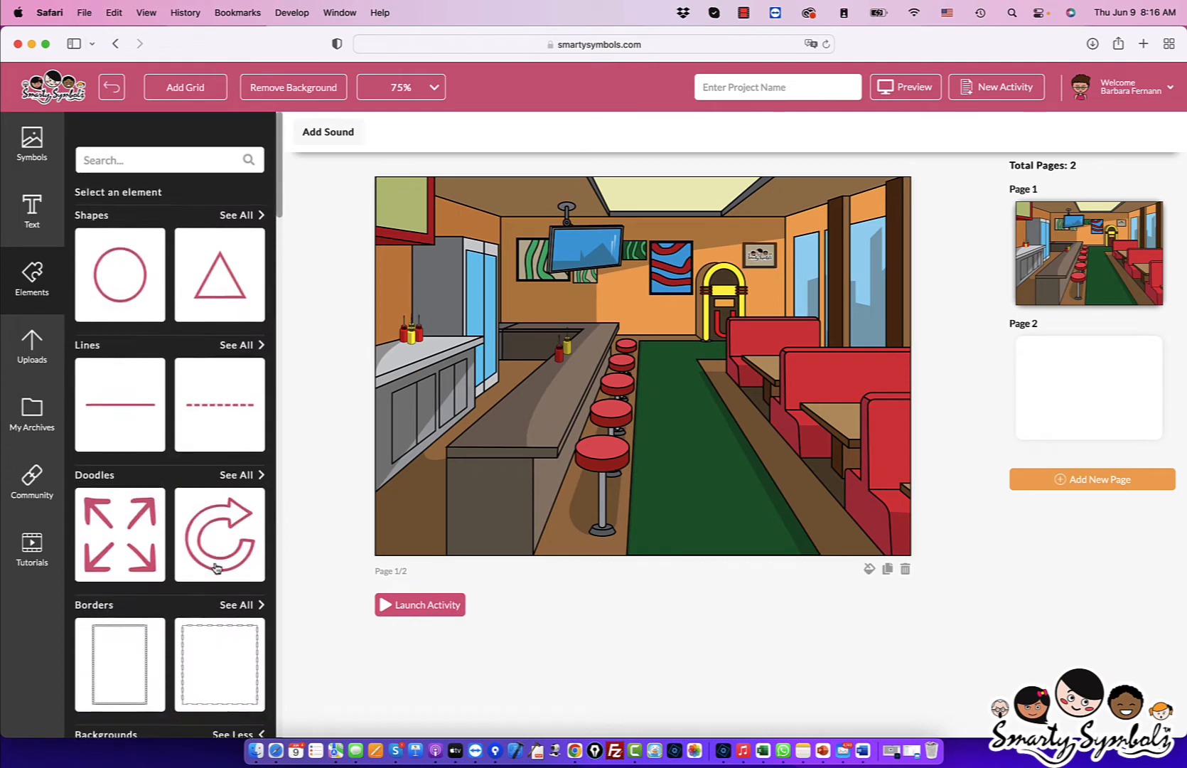
pyautogui.click(297, 91)
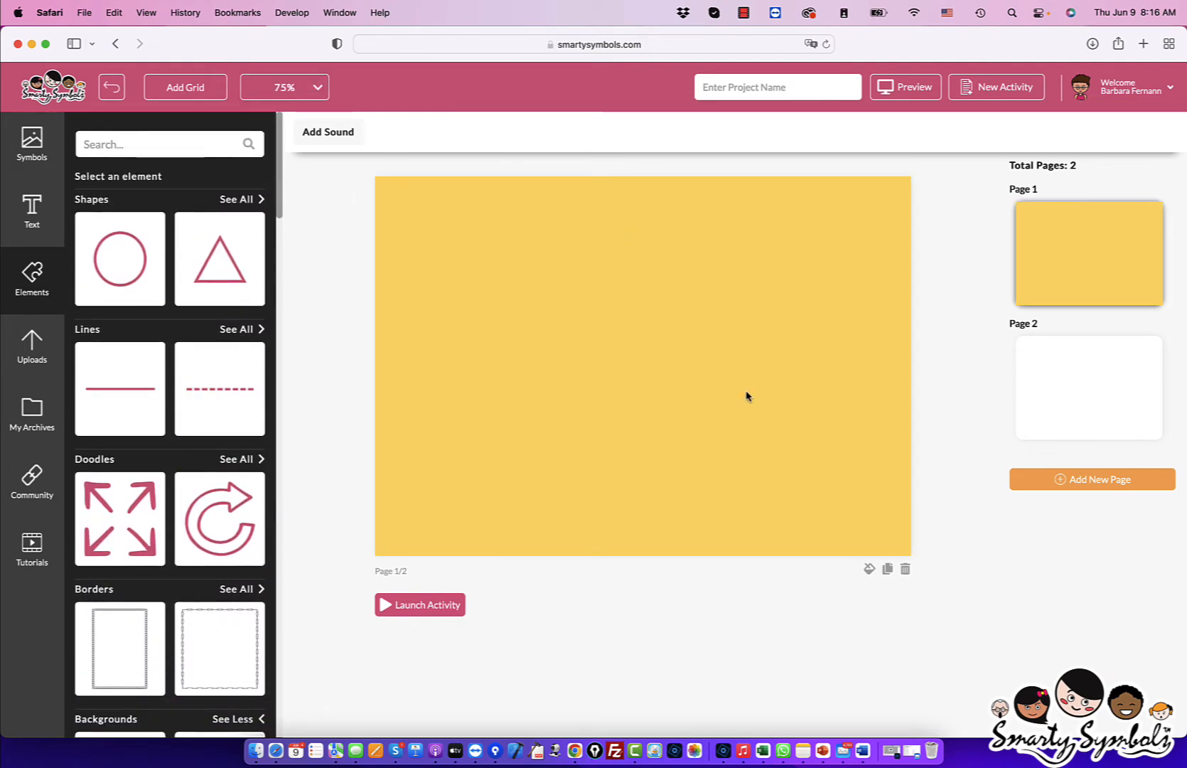
# - Add the Smarty Symbols text layout with a large title above a subtitle to page 1
pyautogui.click(32, 213)
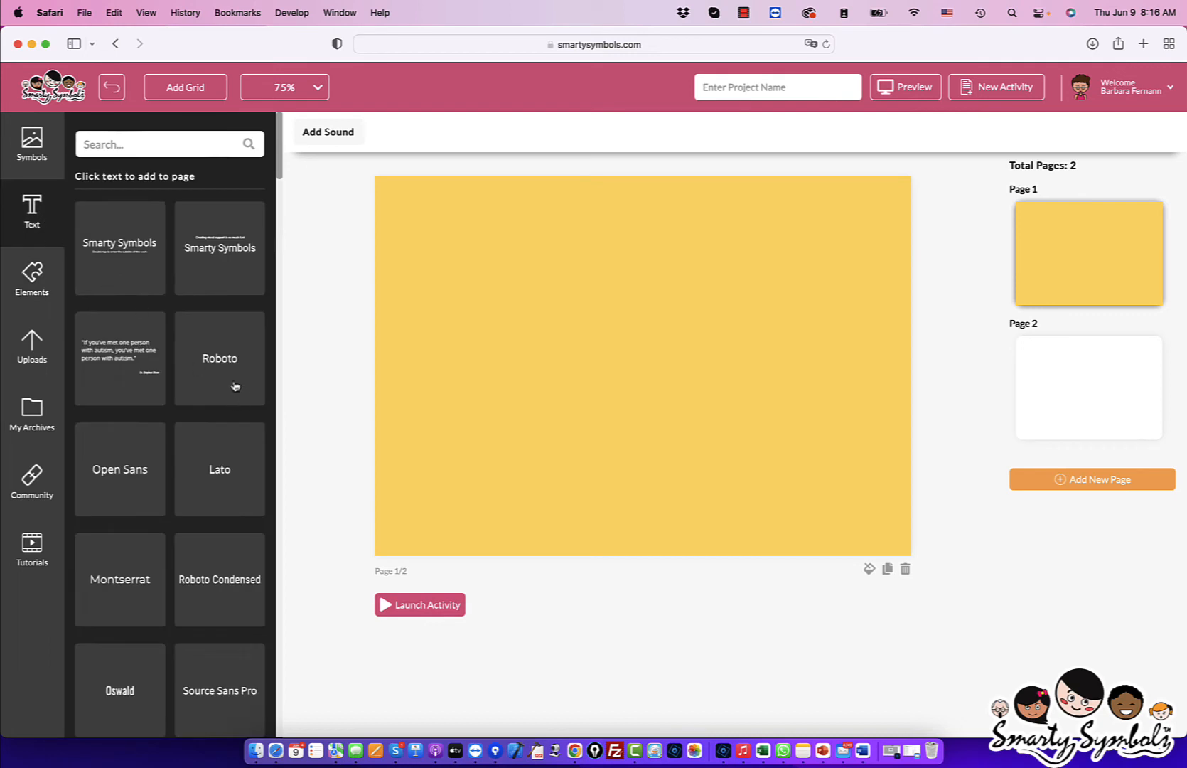
pyautogui.moveTo(112, 249); pyautogui.dragTo(544, 320)
pyautogui.click(679, 260)
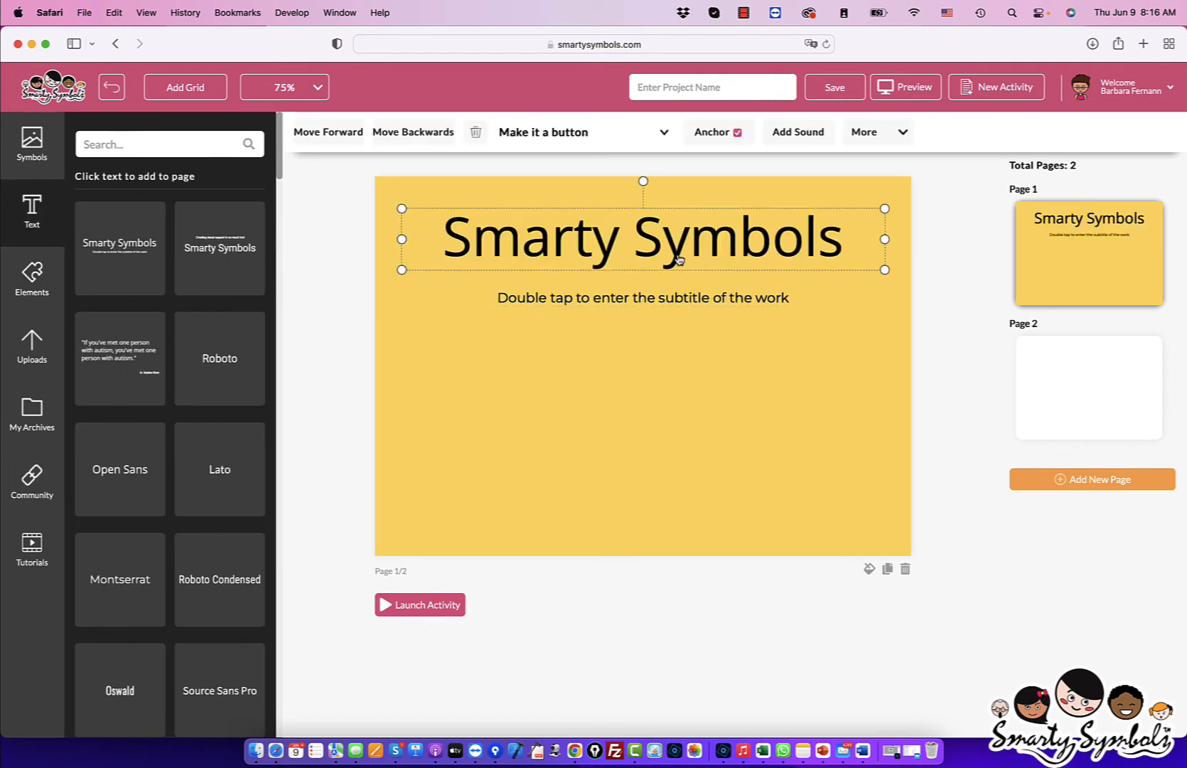
pyautogui.click(531, 450)
# - Search the symbols for "play" with whole-word matching
pyautogui.click(31, 146)
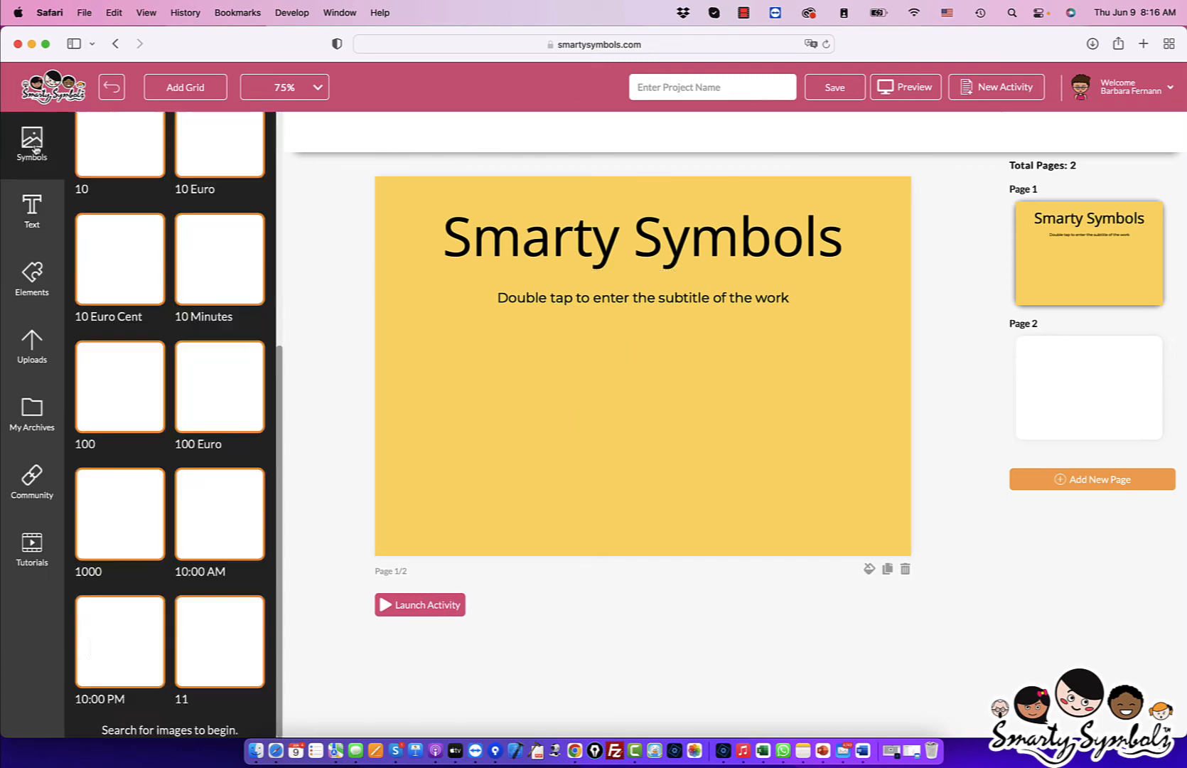
pyautogui.scroll(5, 204, 384)
pyautogui.scroll(-2, 204, 385)
pyautogui.click(129, 278)
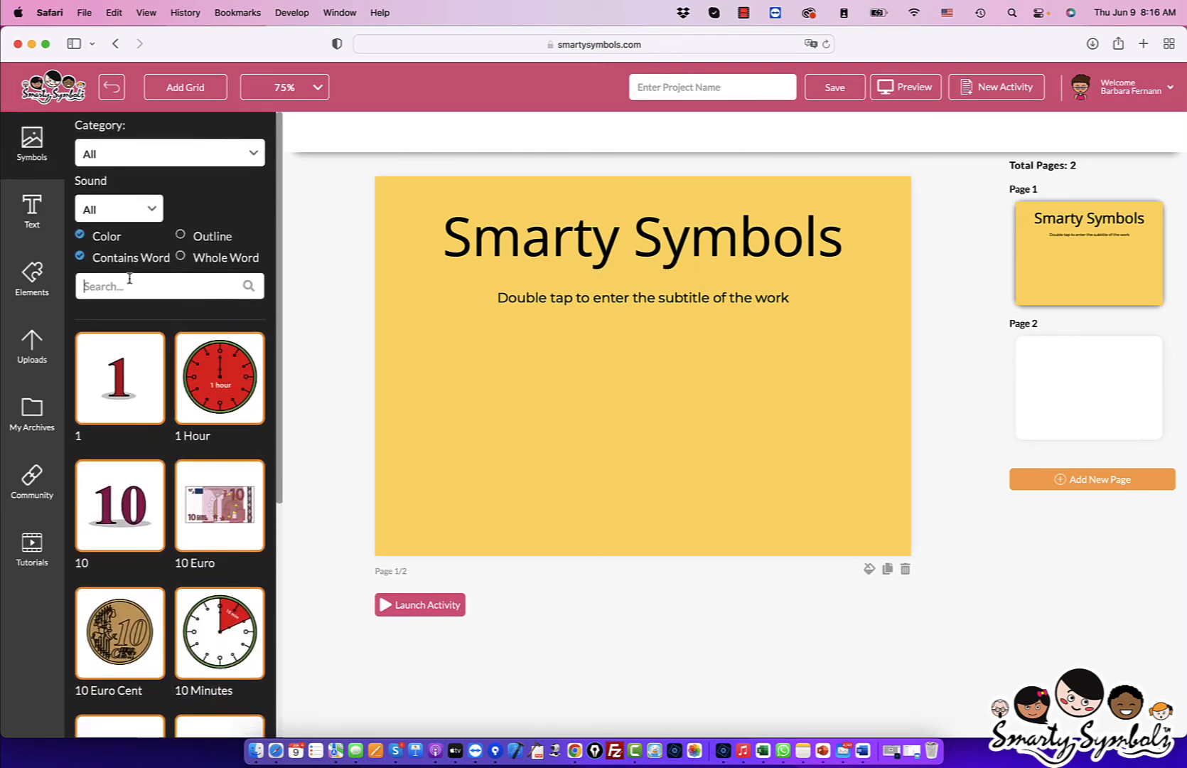
pyautogui.click(202, 261)
pyautogui.click(210, 282)
pyautogui.write('play')
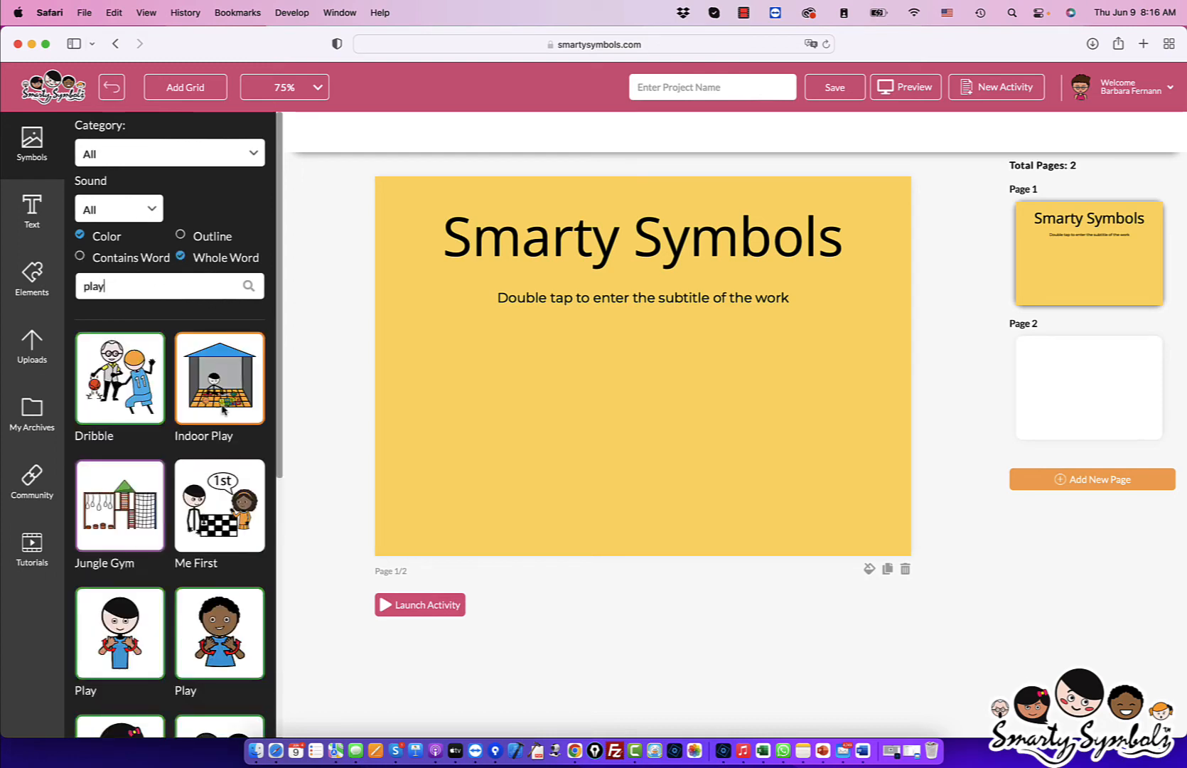
# - Place the gray square Play symbol with the green triangle on page 1, enlarge it and center it below the subtitle
pyautogui.scroll(-10, 222, 600)
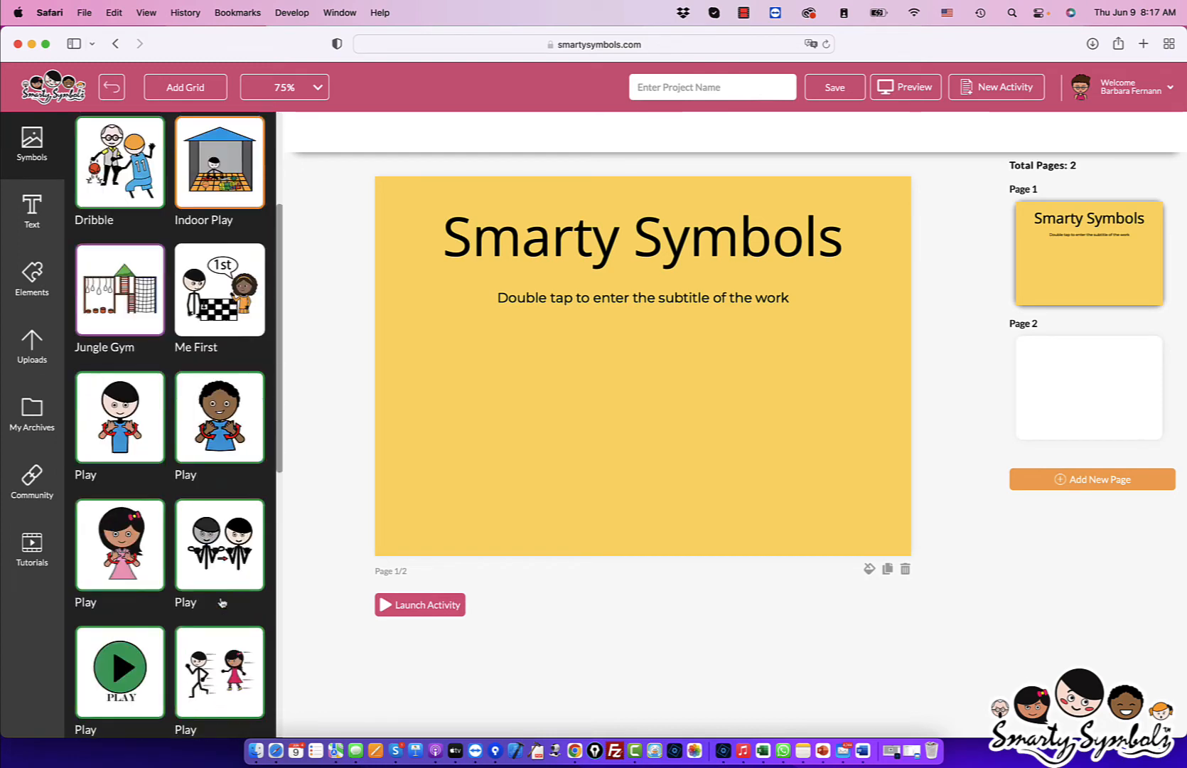
pyautogui.moveTo(119, 548); pyautogui.dragTo(689, 342)
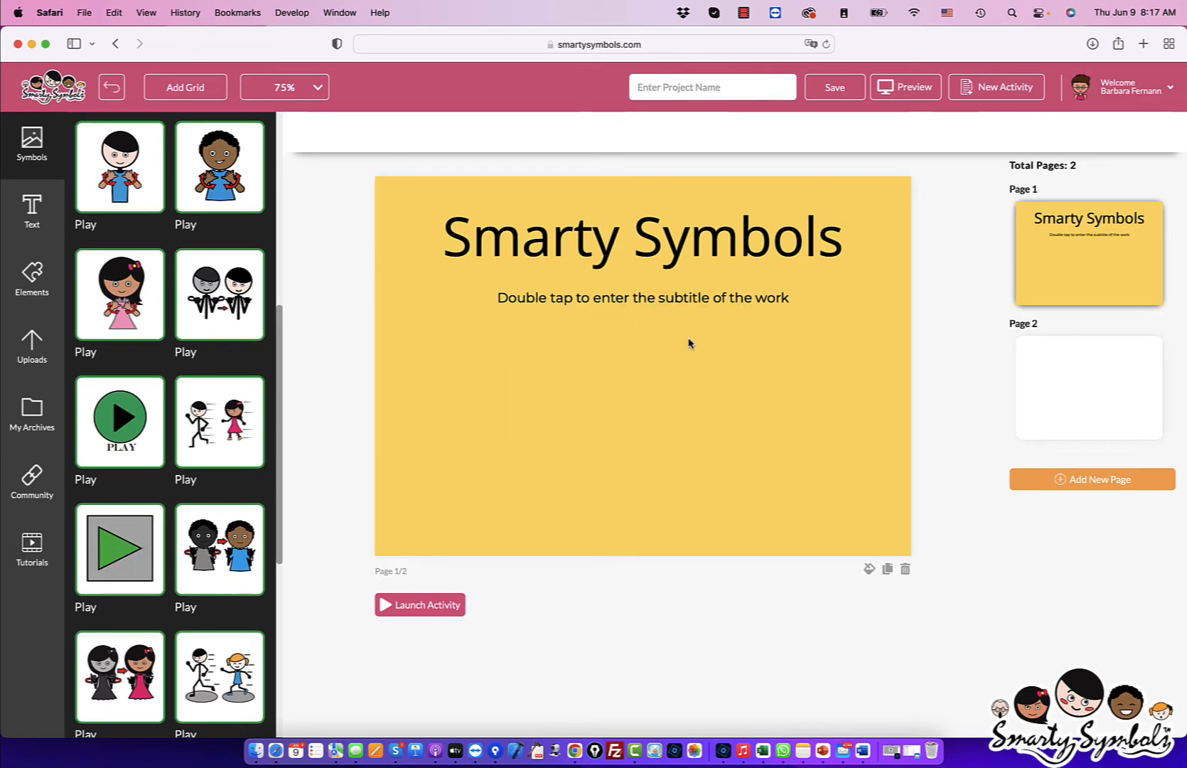
pyautogui.moveTo(617, 300); pyautogui.dragTo(750, 501)
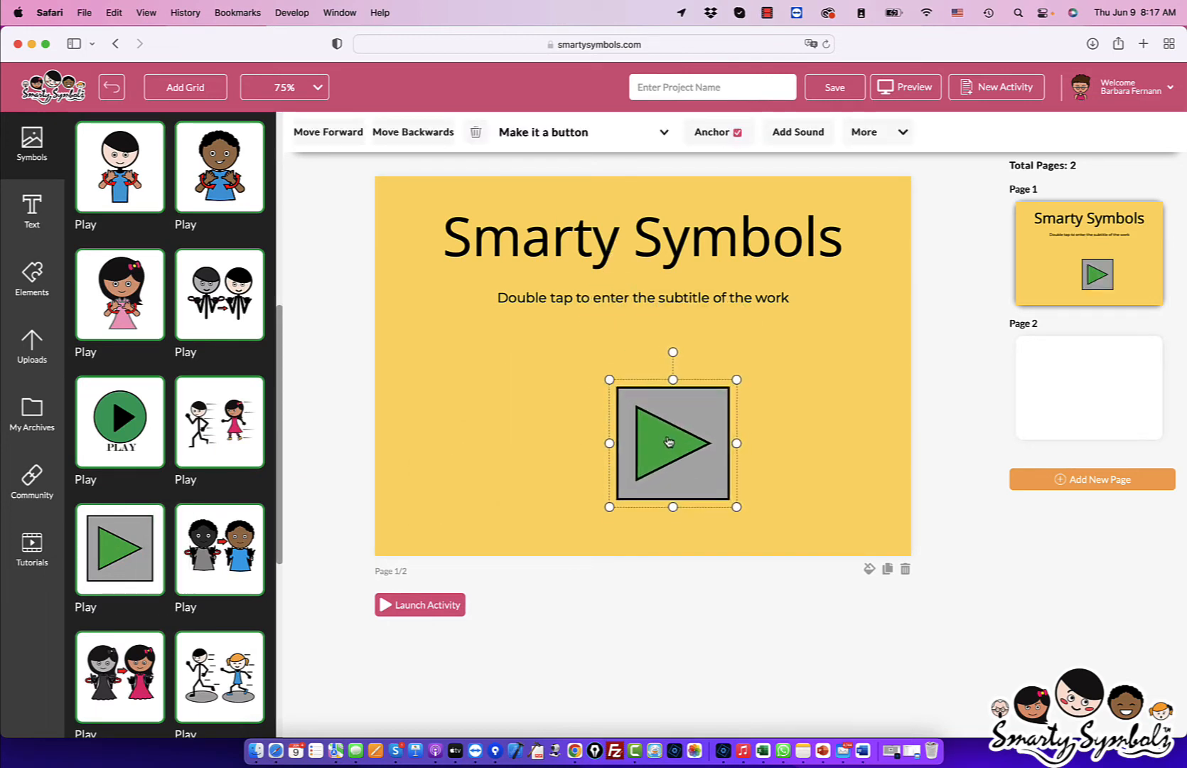
pyautogui.moveTo(665, 435); pyautogui.dragTo(628, 404)
pyautogui.click(768, 425)
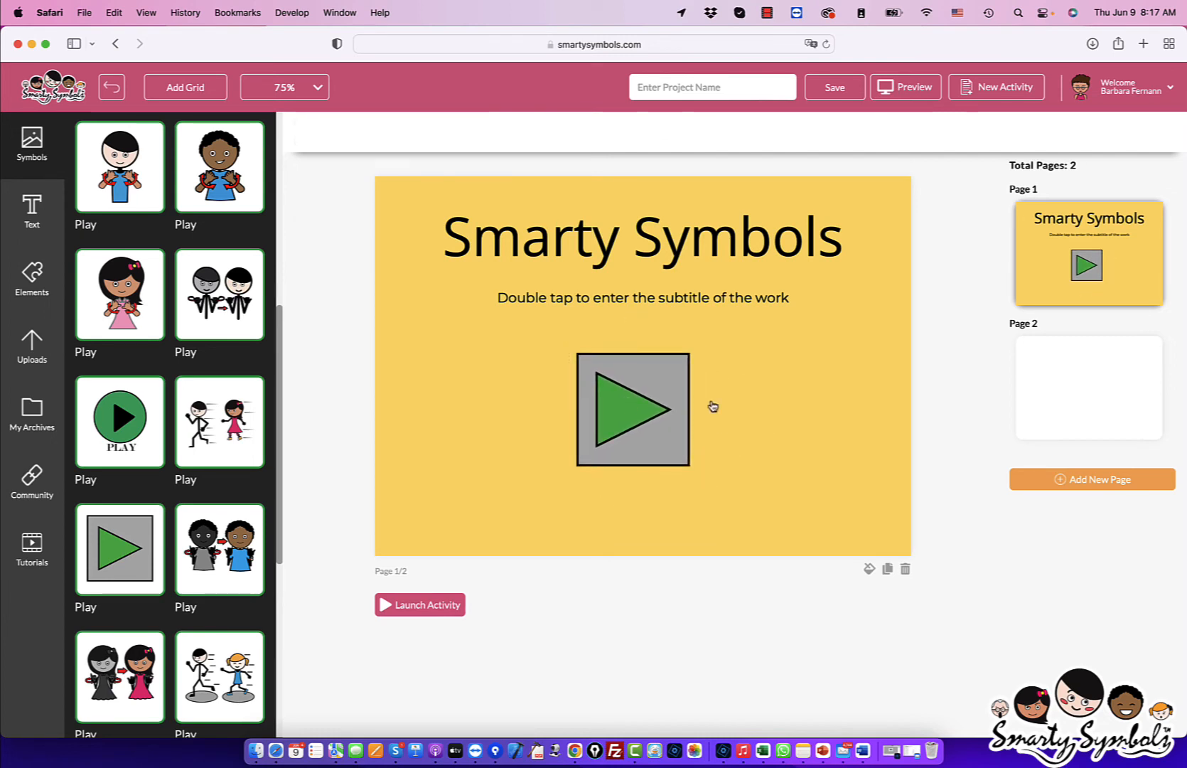
# - Change page 1's title to "Let's learn Verbs"
pyautogui.doubleClick(514, 253)
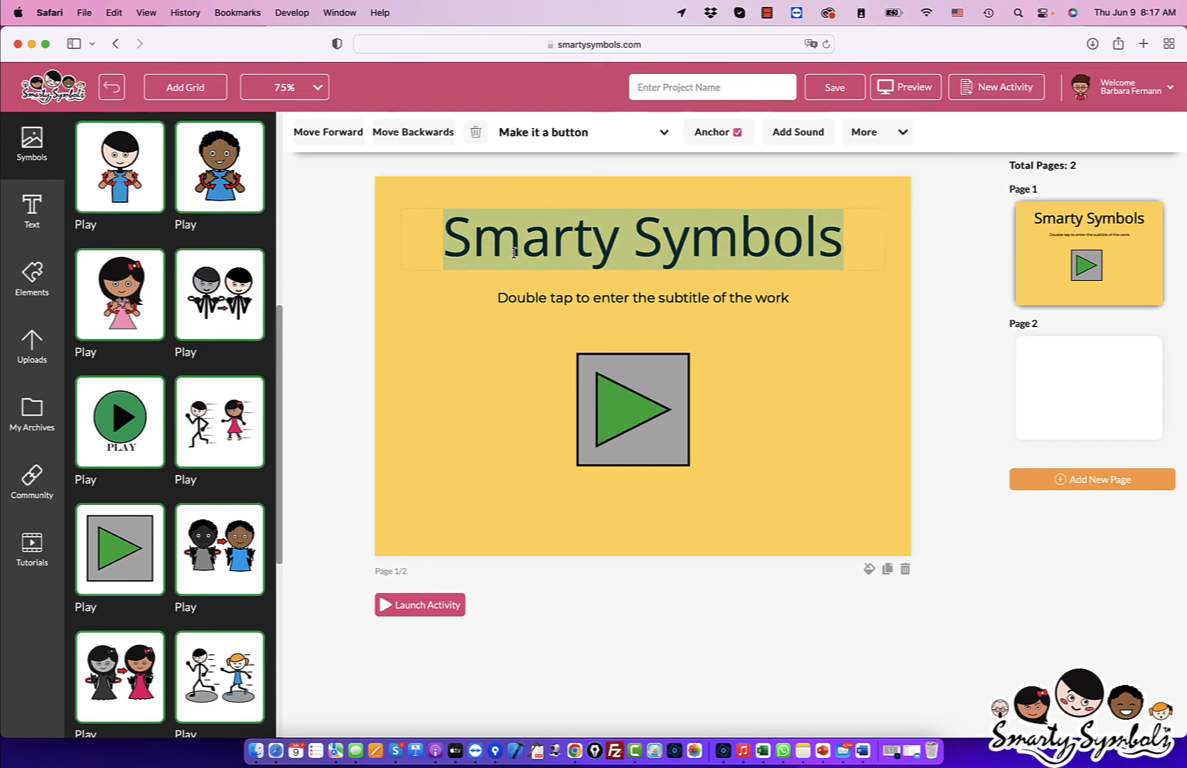
pyautogui.write("Let's learn")
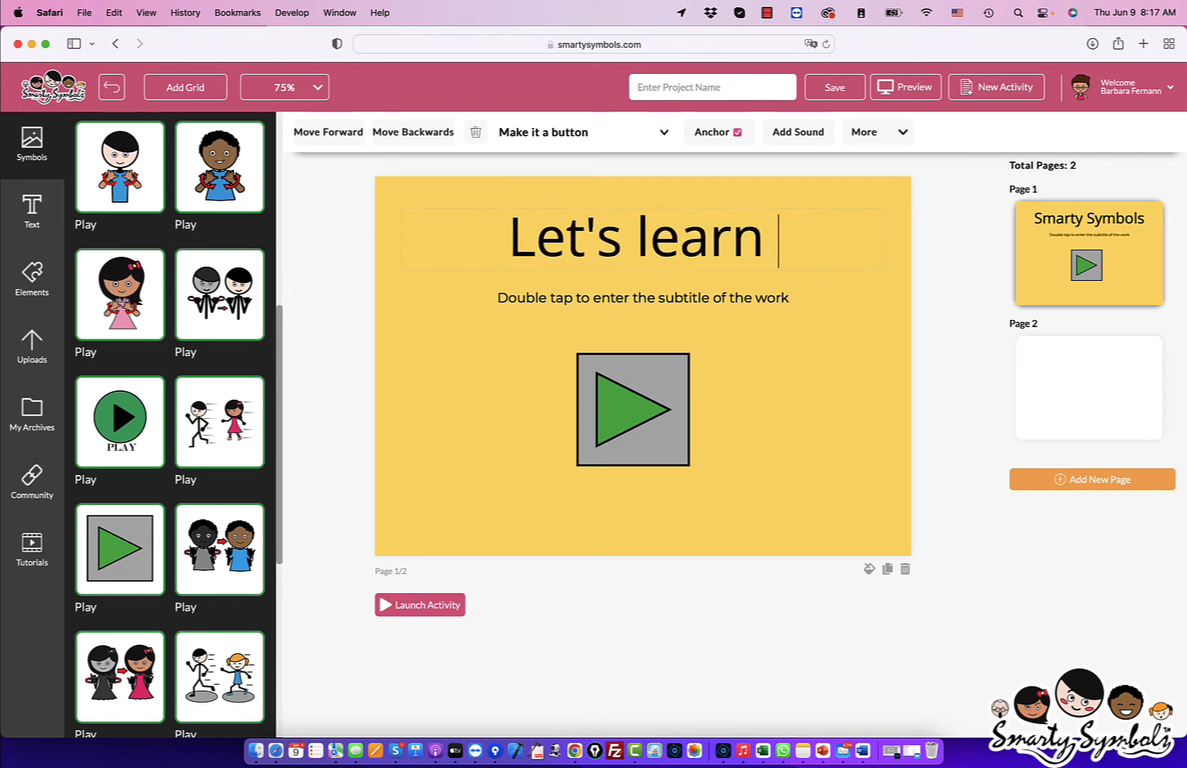
pyautogui.write(' Verbs')
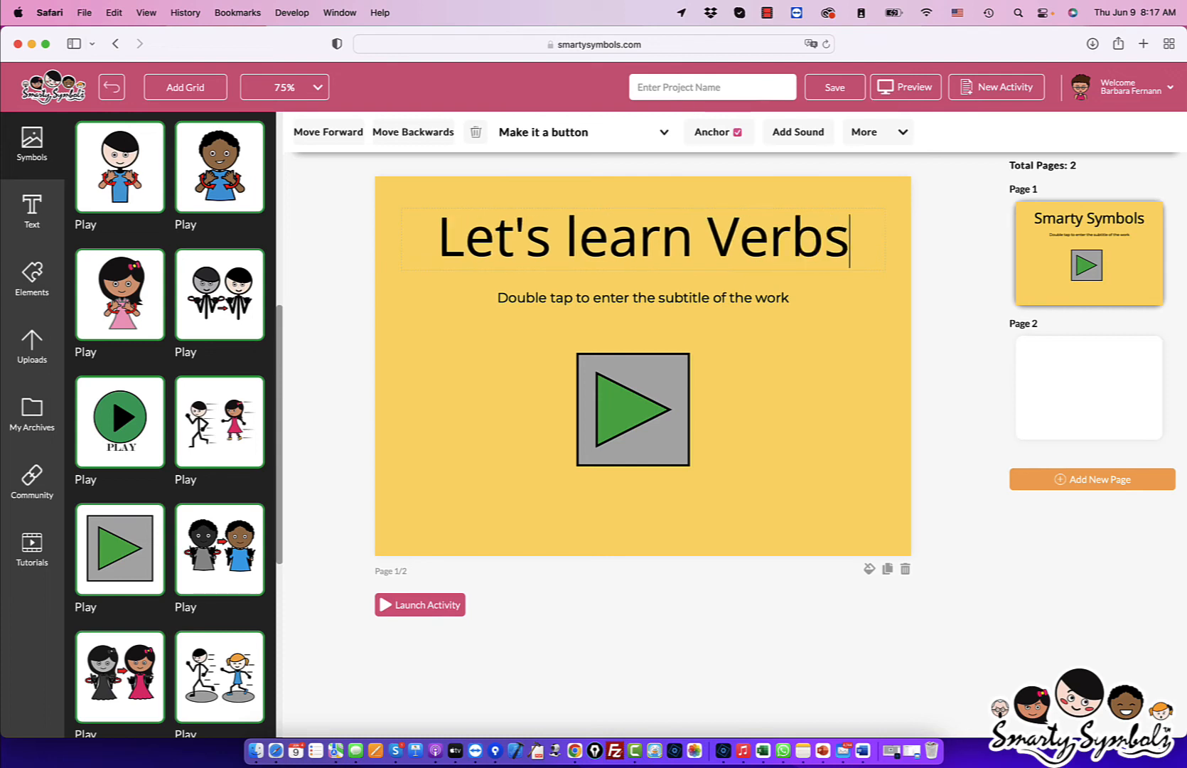
# - Replace the placeholder subtitle on page 1 with "Click on the play button to start"
pyautogui.doubleClick(565, 302)
pyautogui.press('super+a')
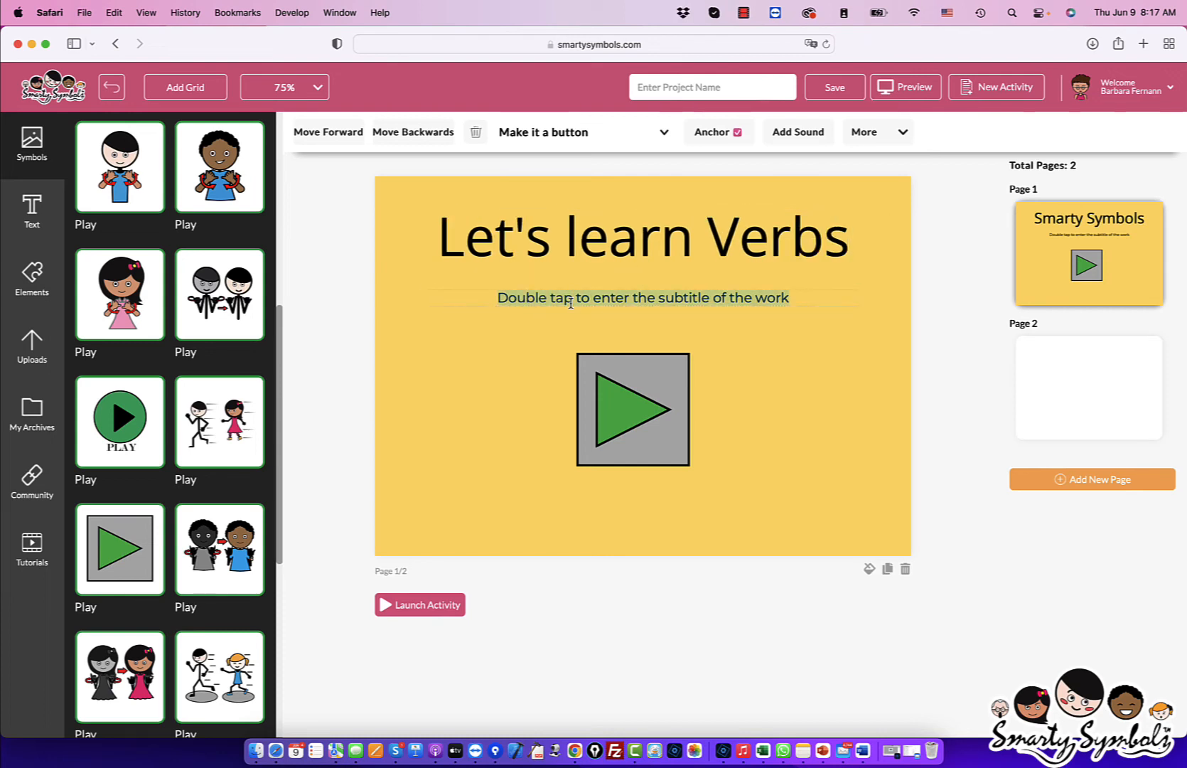
pyautogui.write('Click')
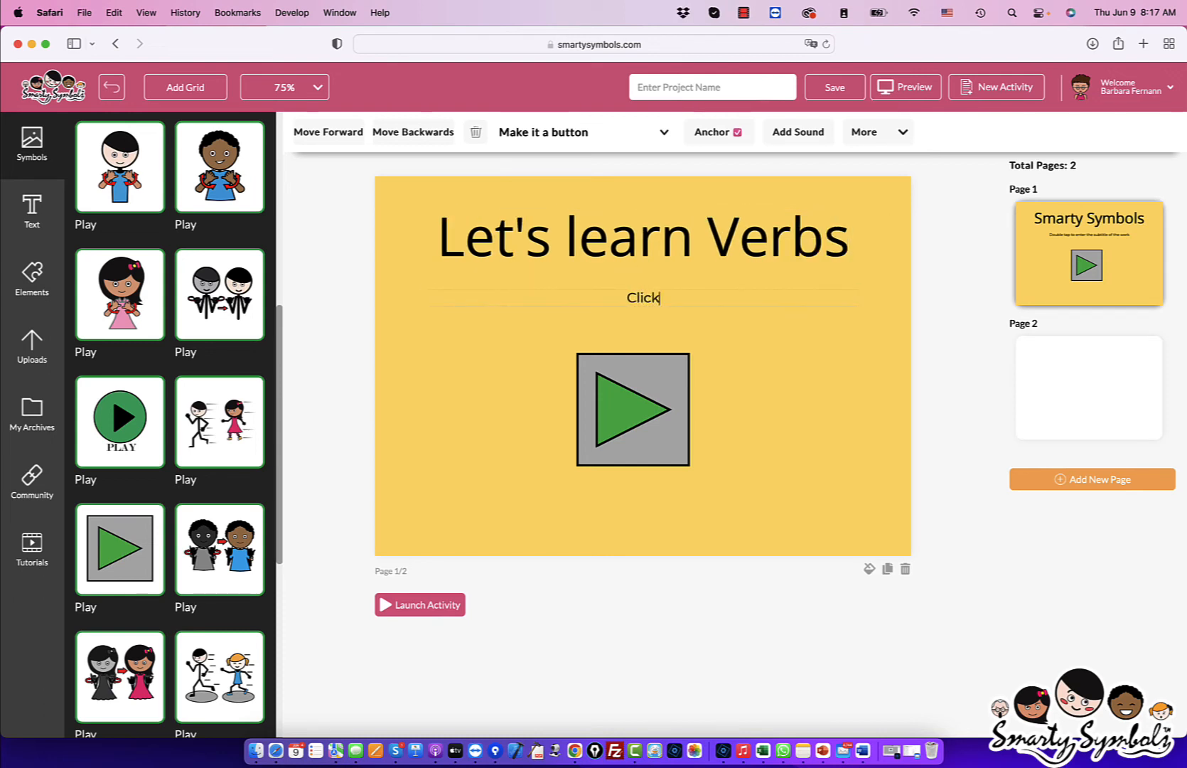
pyautogui.write(' on the play b')
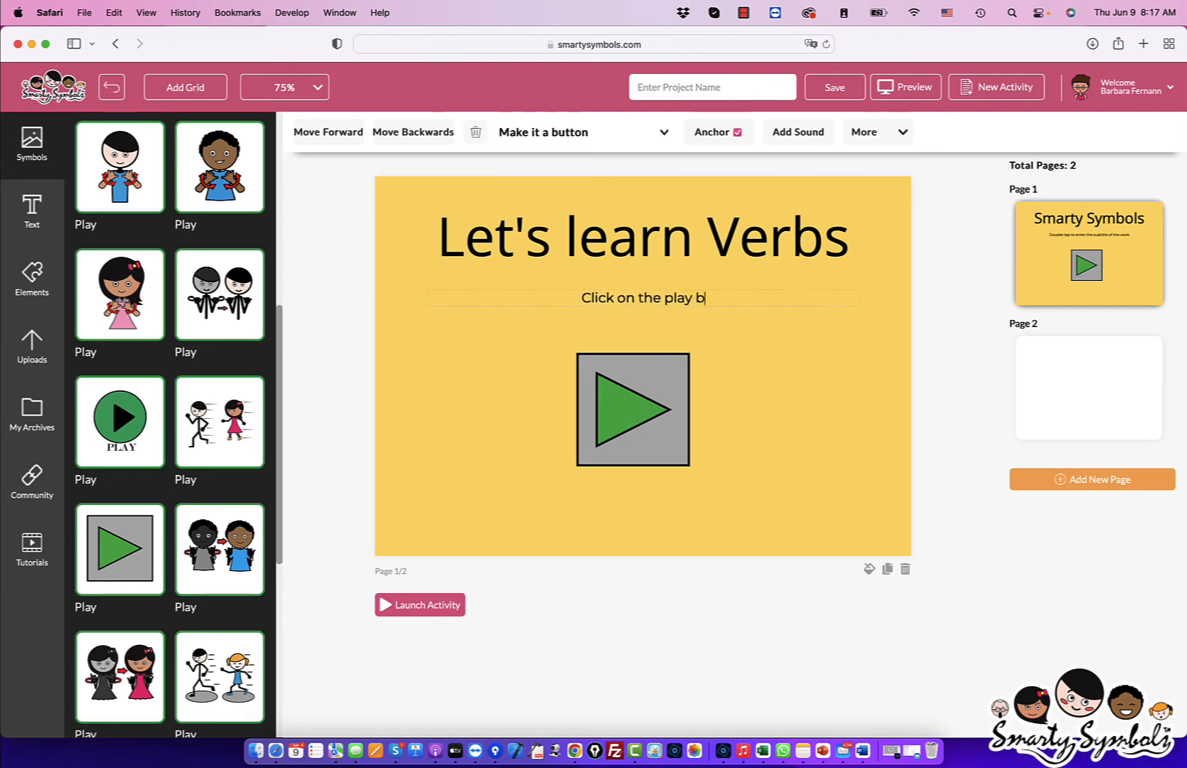
pyautogui.write('utton to start')
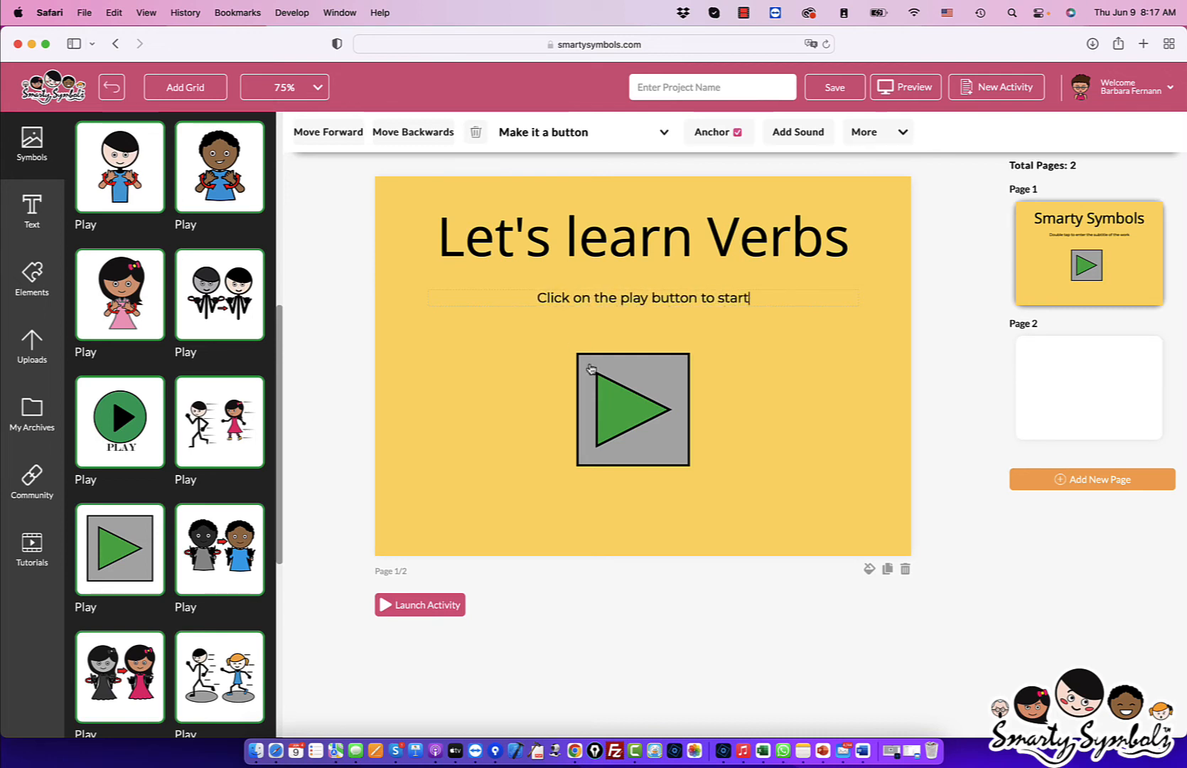
pyautogui.click(713, 450)
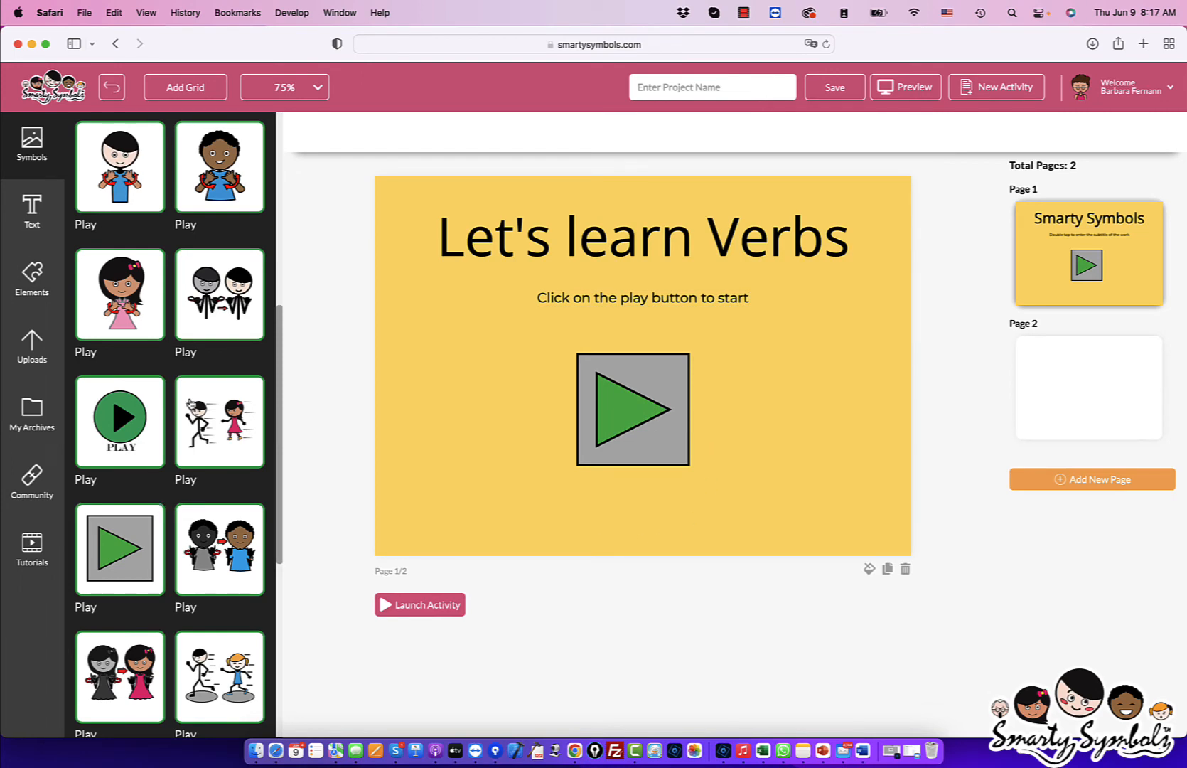
# - Add the Play symbol of two running children on gray ovals beside the play button on page 1
pyautogui.scroll(-5, 191, 404)
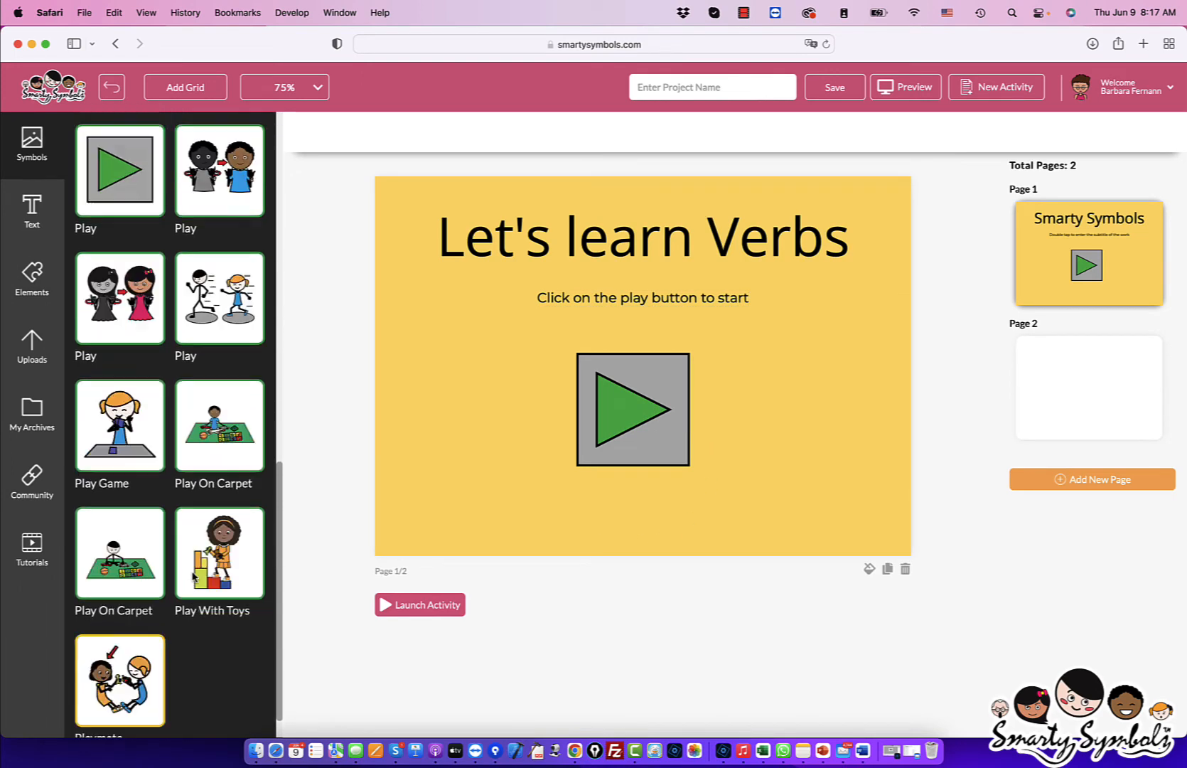
pyautogui.scroll(-2, 194, 575)
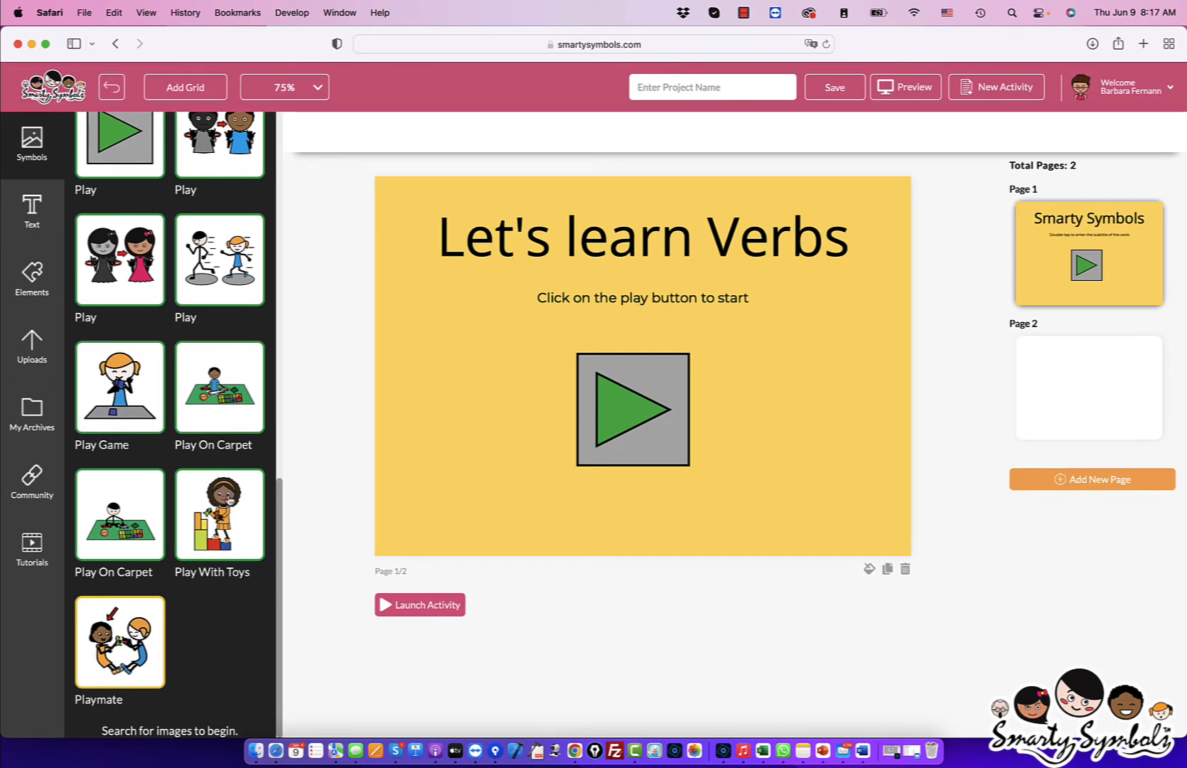
pyautogui.scroll(8, 200, 365)
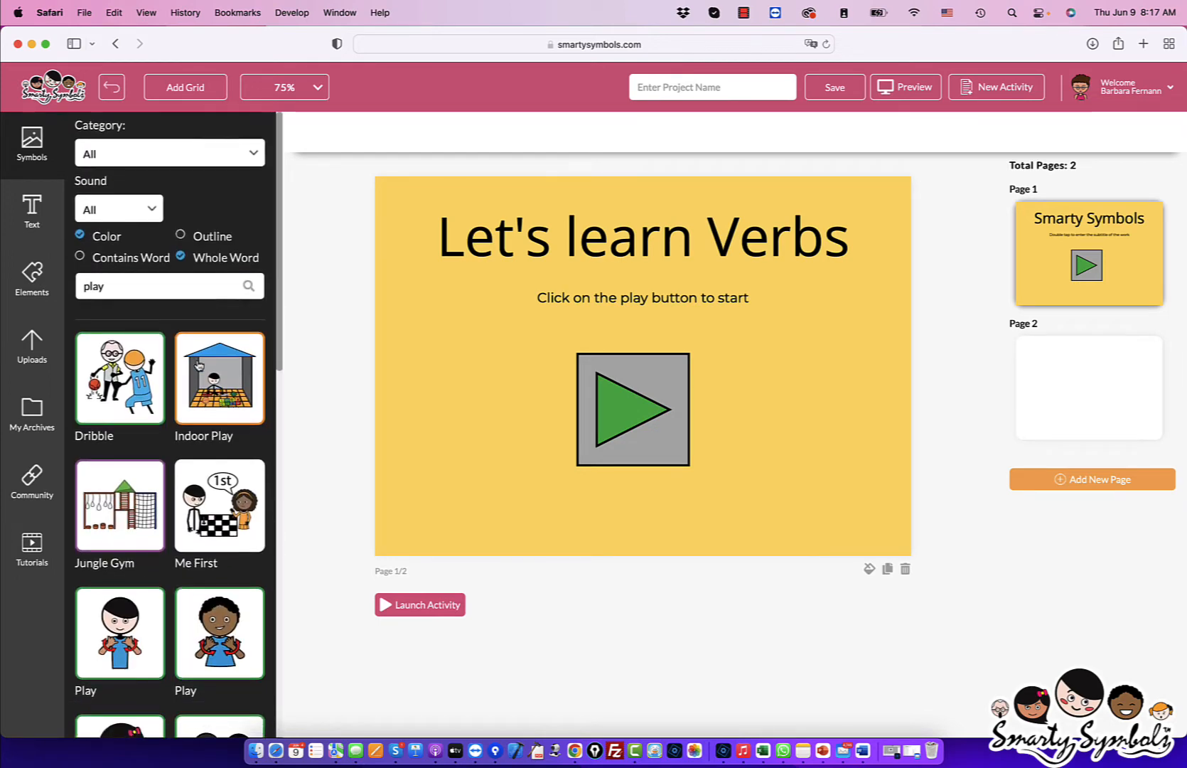
pyautogui.doubleClick(125, 290)
pyautogui.press('BackSpace')
pyautogui.scroll(-10, 225, 569)
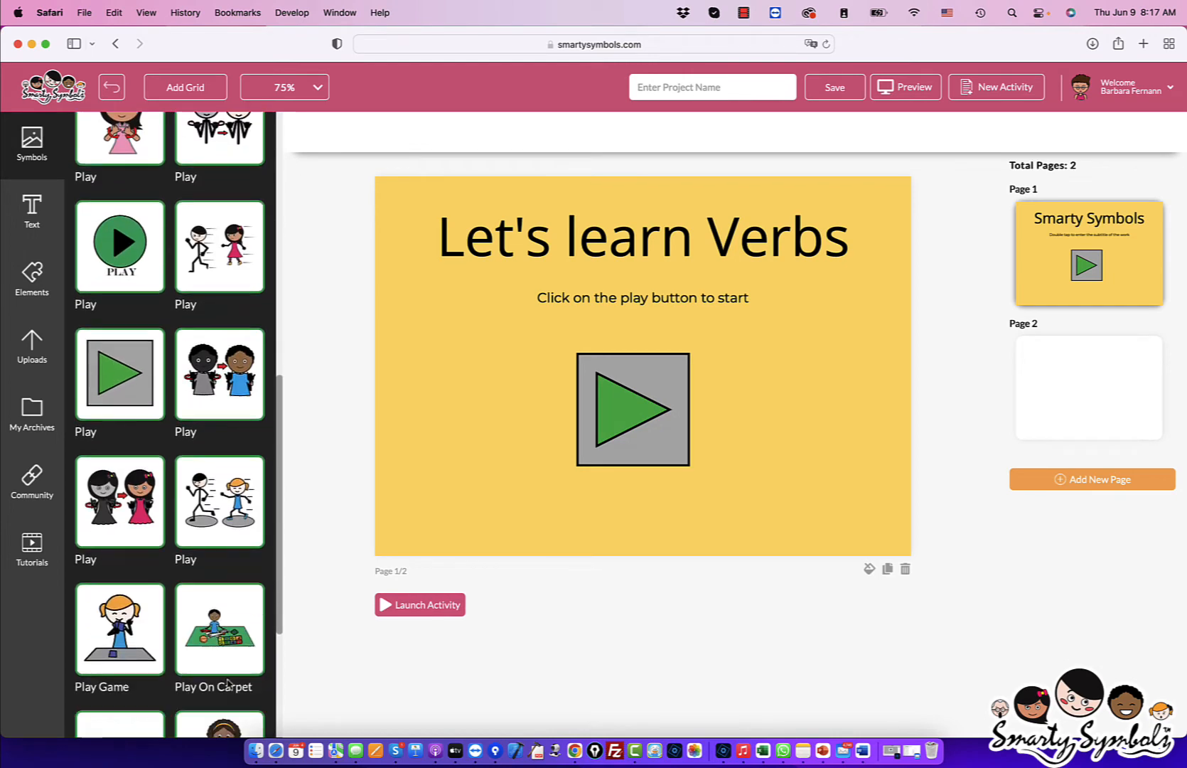
pyautogui.moveTo(214, 494); pyautogui.dragTo(488, 469)
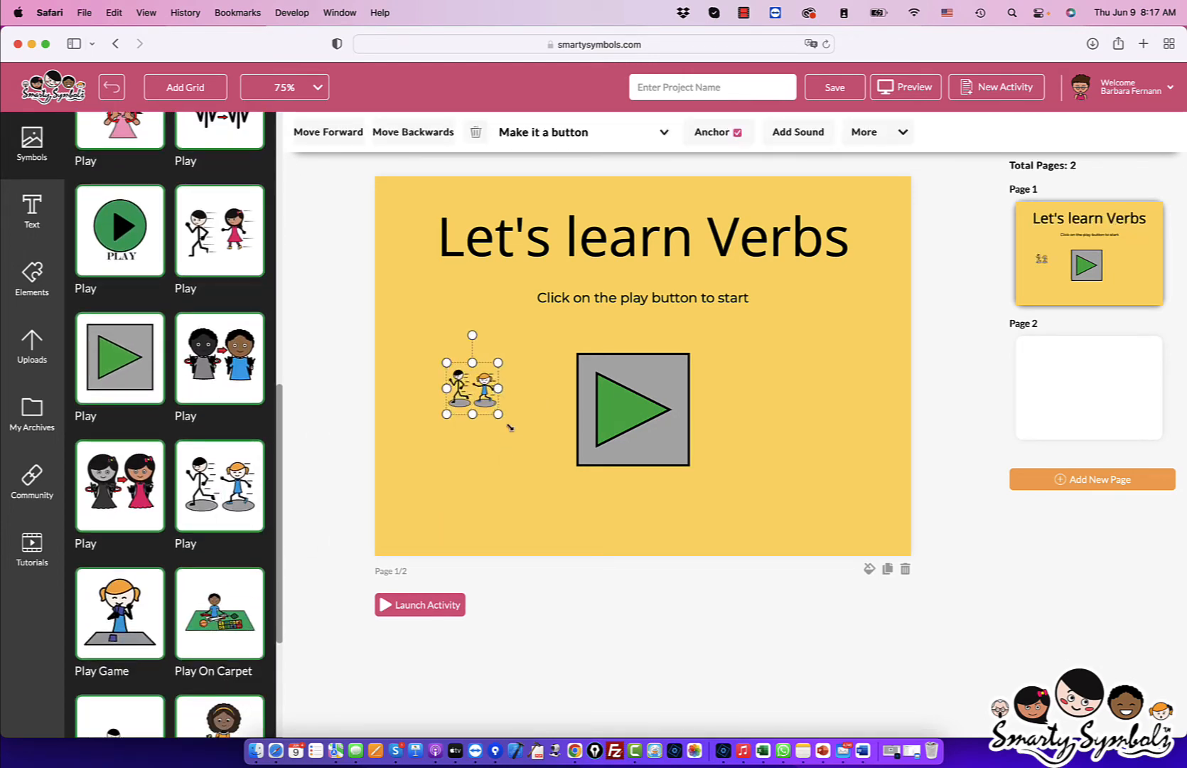
# - Enlarge the symbol of the two running children on page 1 and move it to the page's lower-left corner
pyautogui.moveTo(499, 414); pyautogui.dragTo(638, 548)
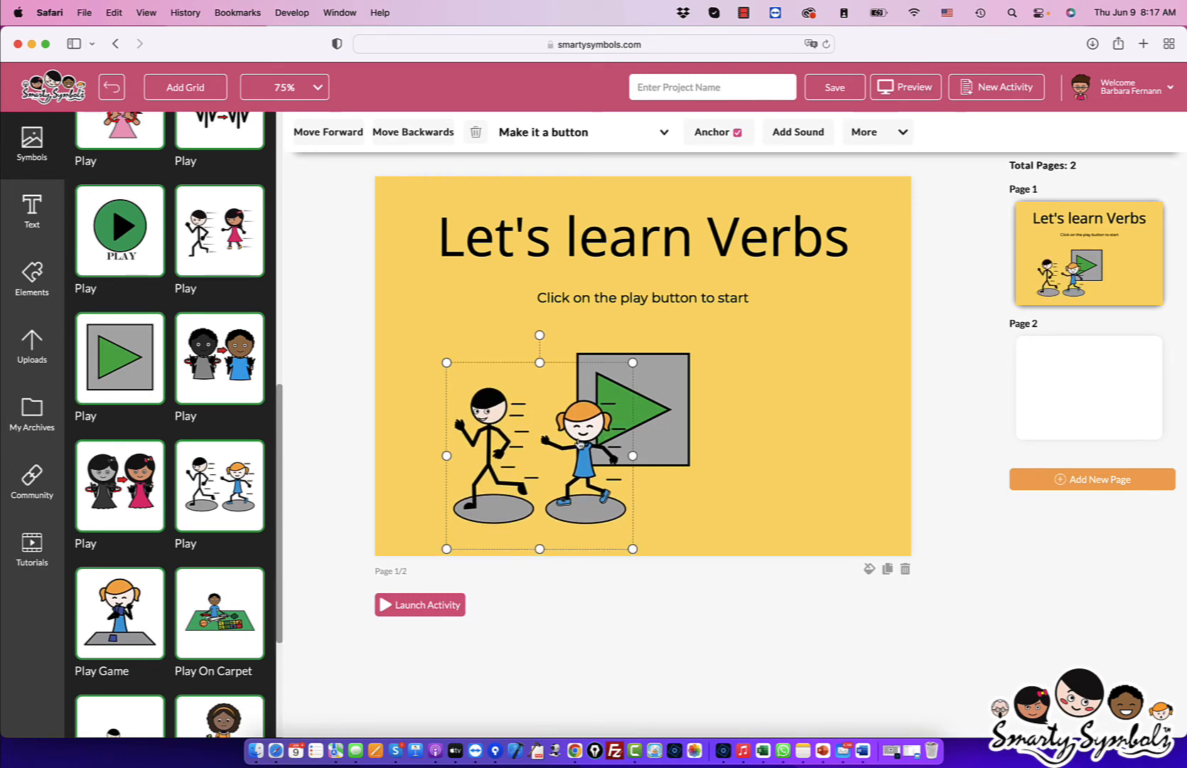
pyautogui.moveTo(580, 444); pyautogui.dragTo(516, 444)
# - Find the "eat" symbols, place the Eat symbol of the boy with a fork on page 1, enlarge it and move it to the lower-right corner
pyautogui.scroll(-5, 169, 427)
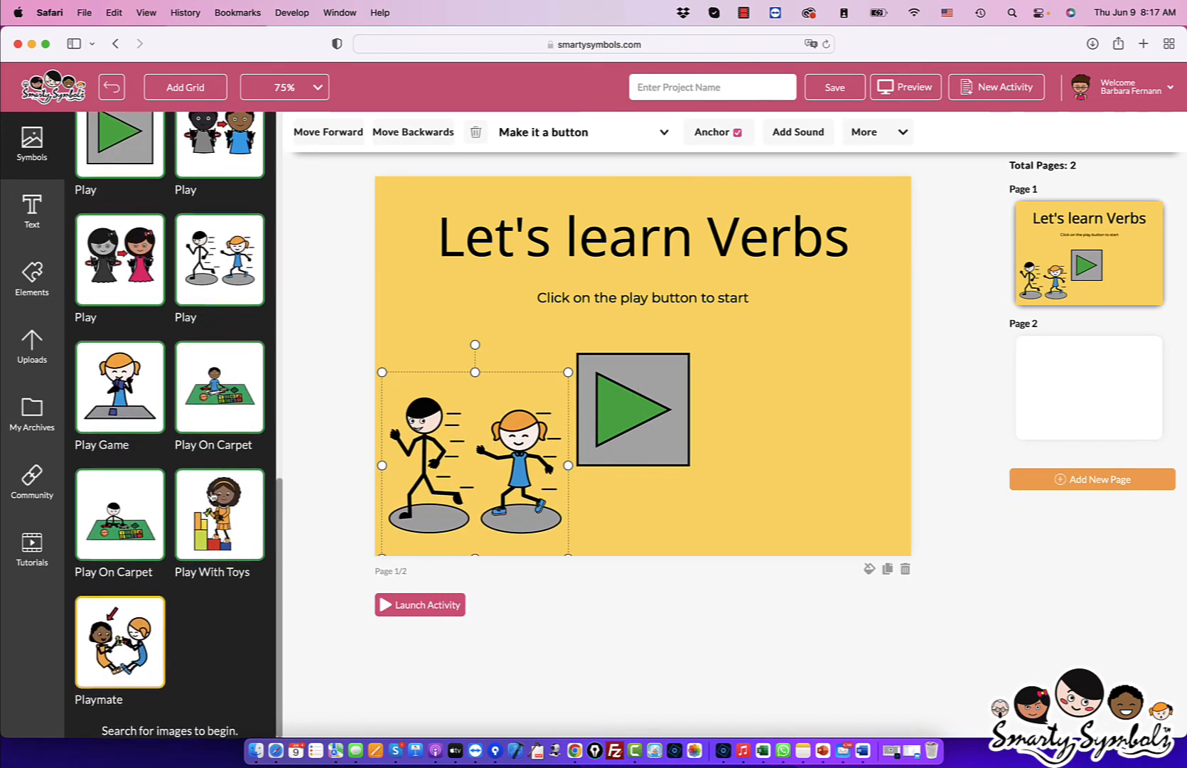
pyautogui.scroll(10, 182, 299)
pyautogui.write('eat')
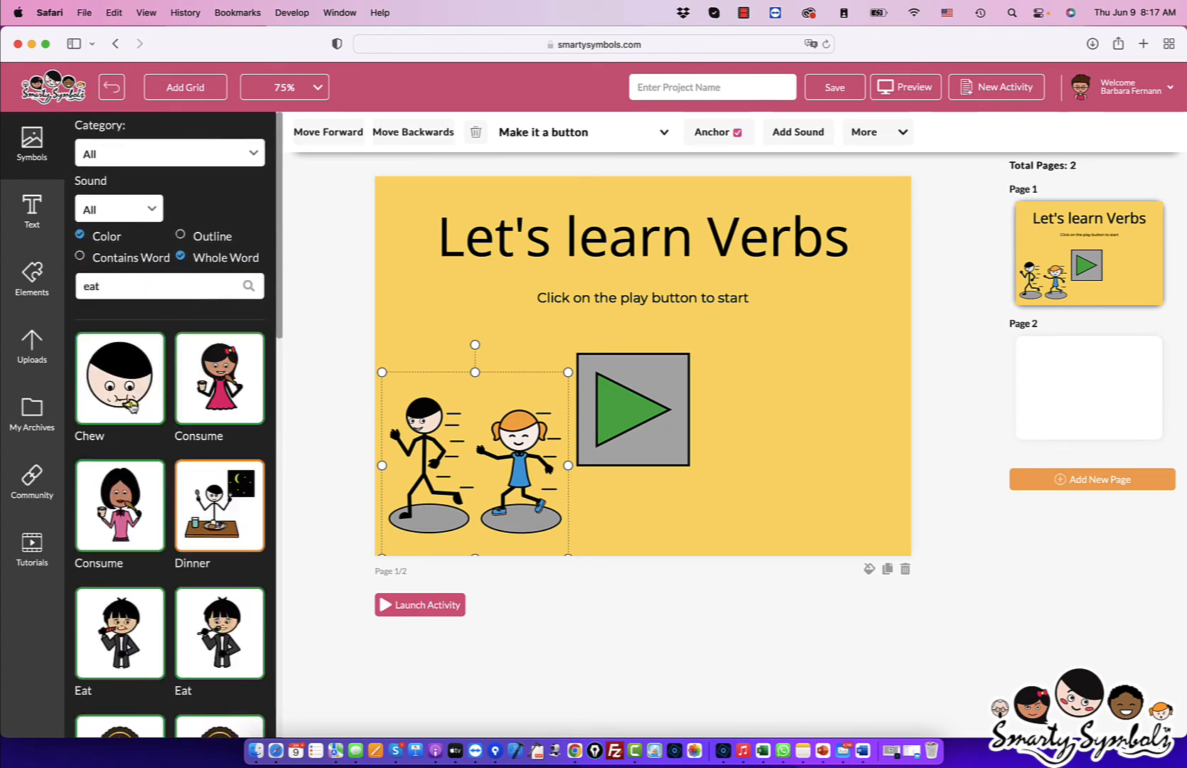
pyautogui.scroll(-3, 210, 407)
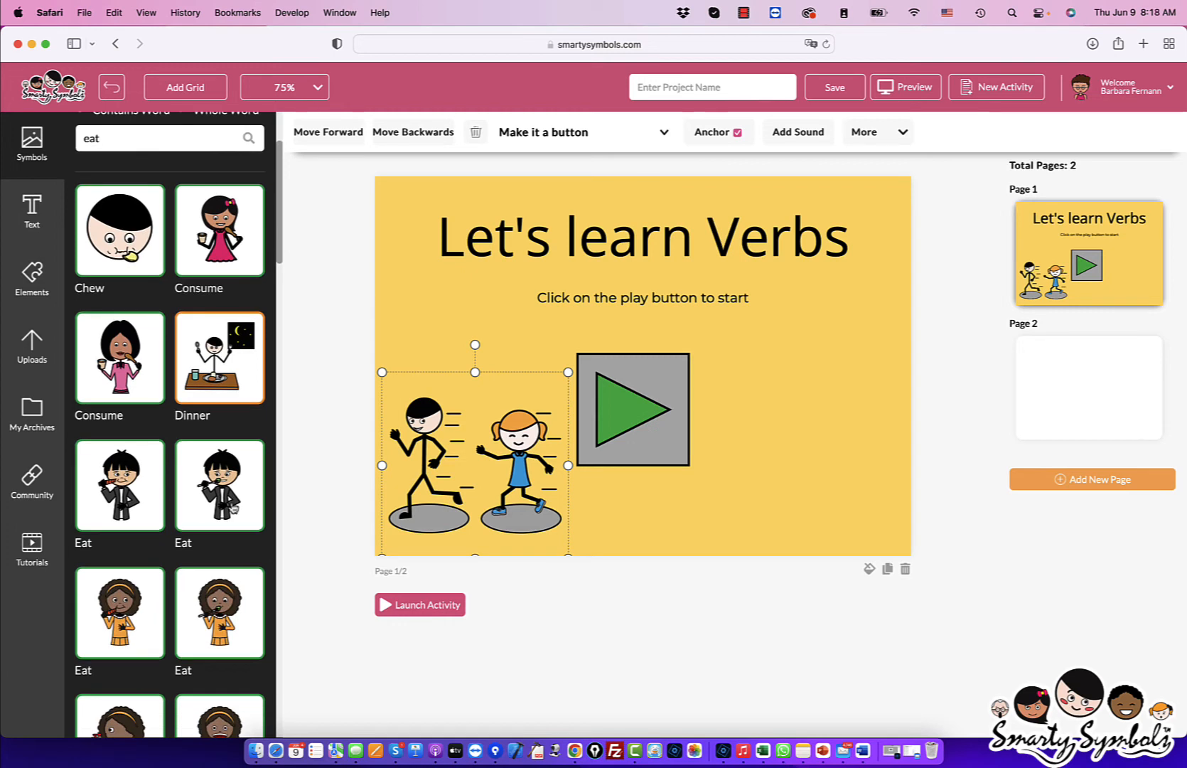
pyautogui.moveTo(233, 509); pyautogui.dragTo(724, 441)
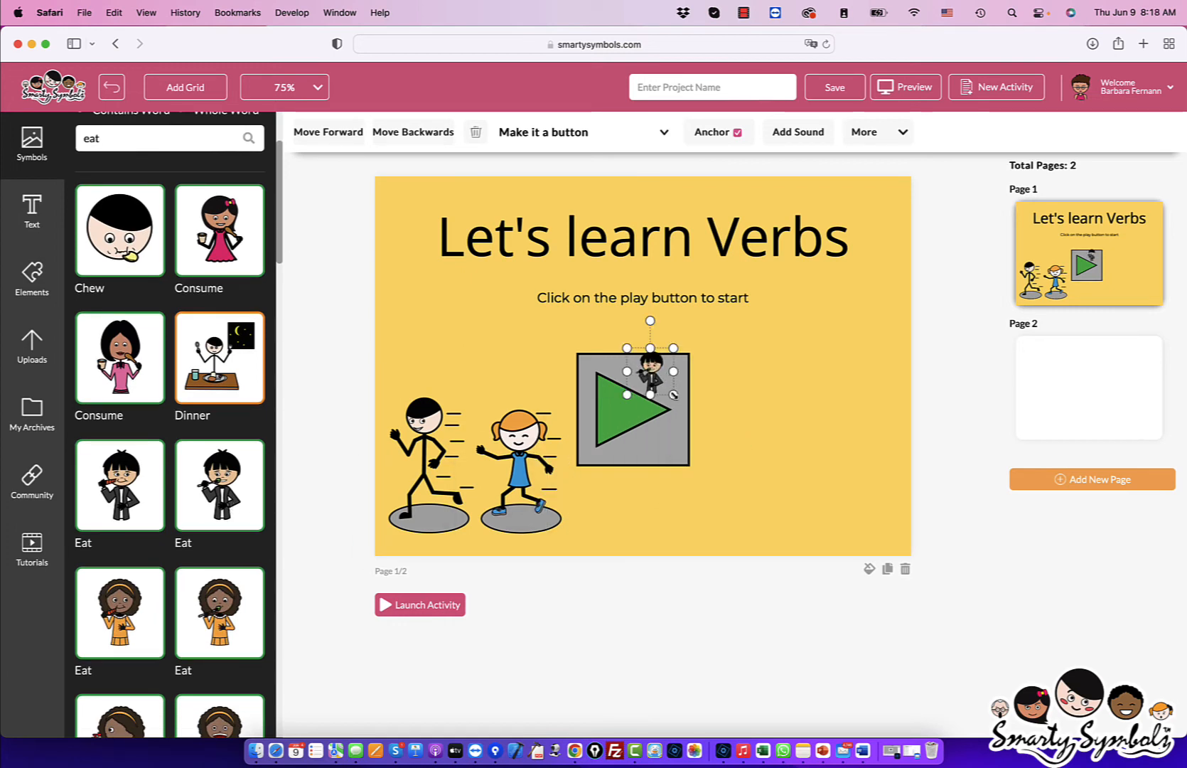
pyautogui.moveTo(674, 395); pyautogui.dragTo(805, 535)
pyautogui.moveTo(728, 442); pyautogui.dragTo(837, 448)
# - Shift the play button slightly right between the two symbols and make it a button that navigates to the next page
pyautogui.moveTo(684, 421); pyautogui.dragTo(693, 416)
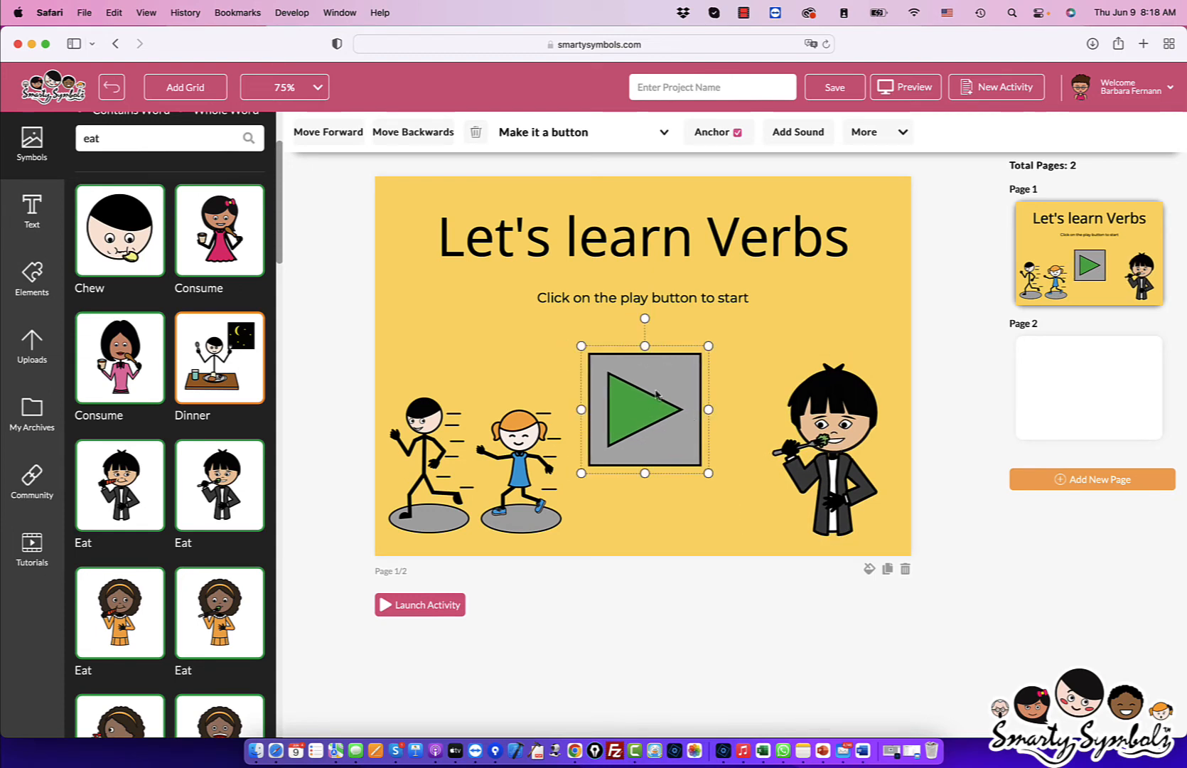
pyautogui.click(838, 315)
pyautogui.click(702, 441)
pyautogui.click(658, 141)
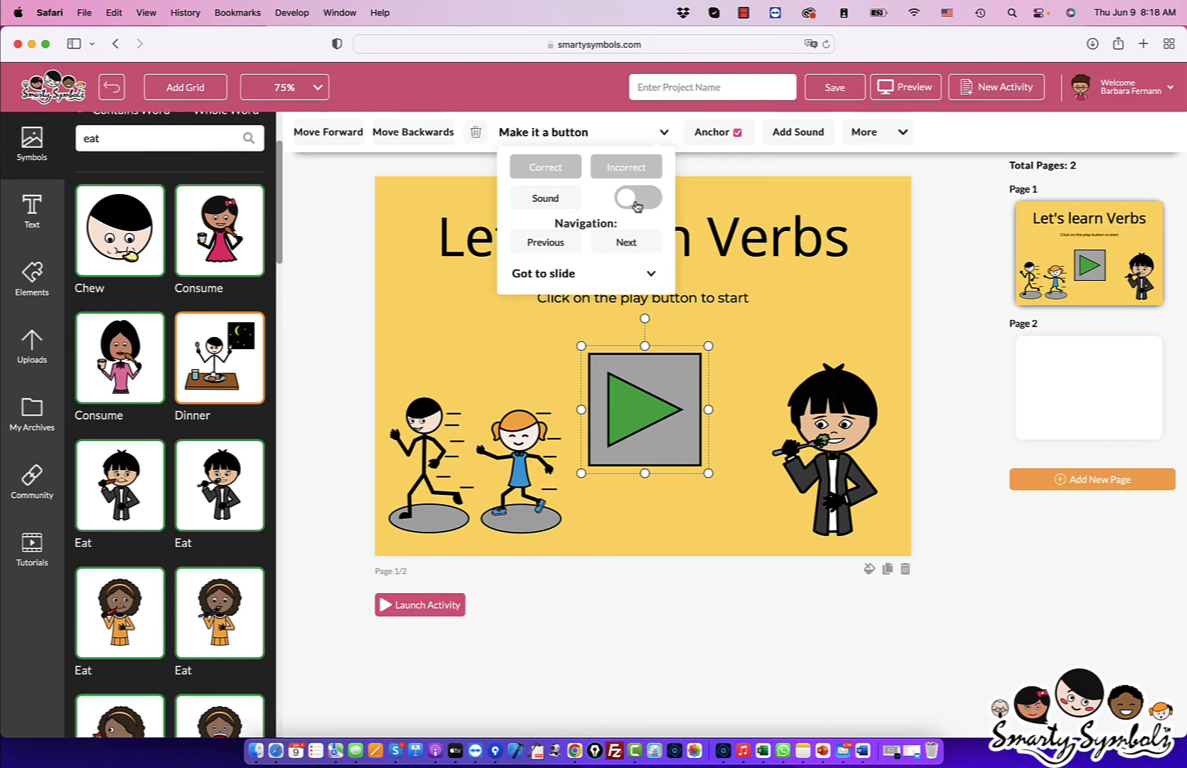
pyautogui.click(626, 244)
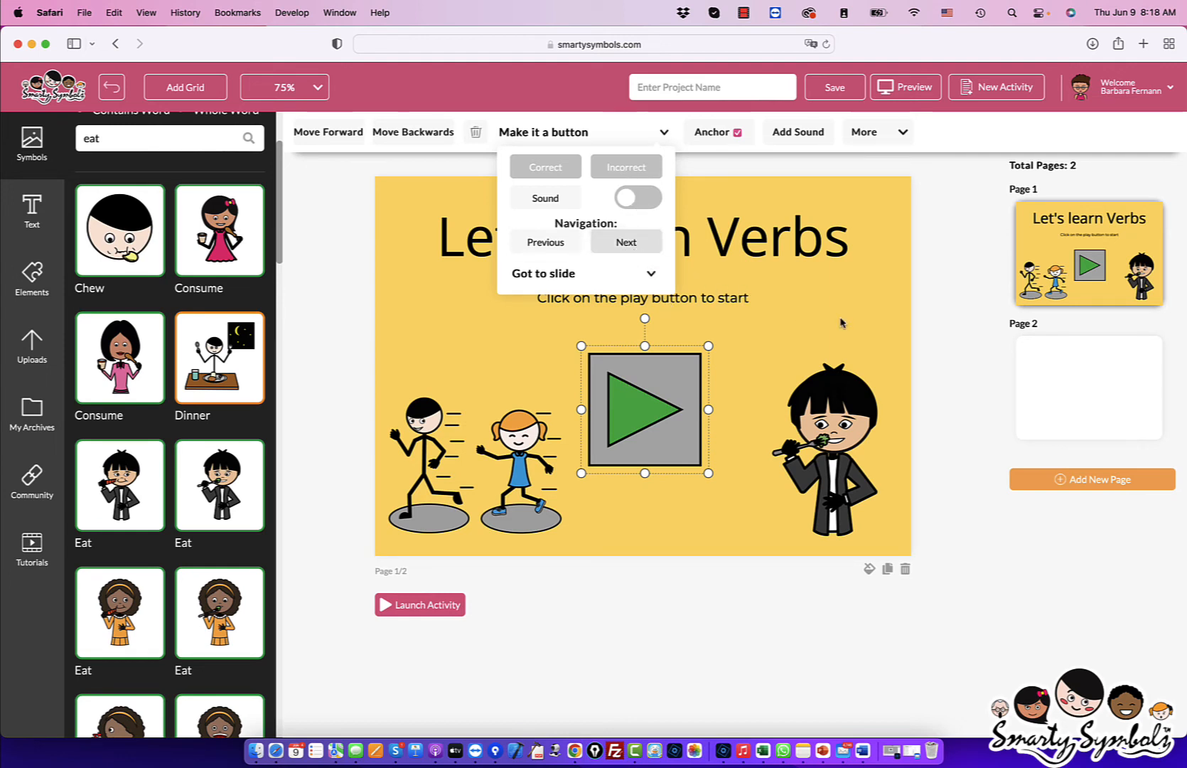
# - Add a new blank page to the activity and display page 2
pyautogui.click(1111, 486)
pyautogui.click(1108, 364)
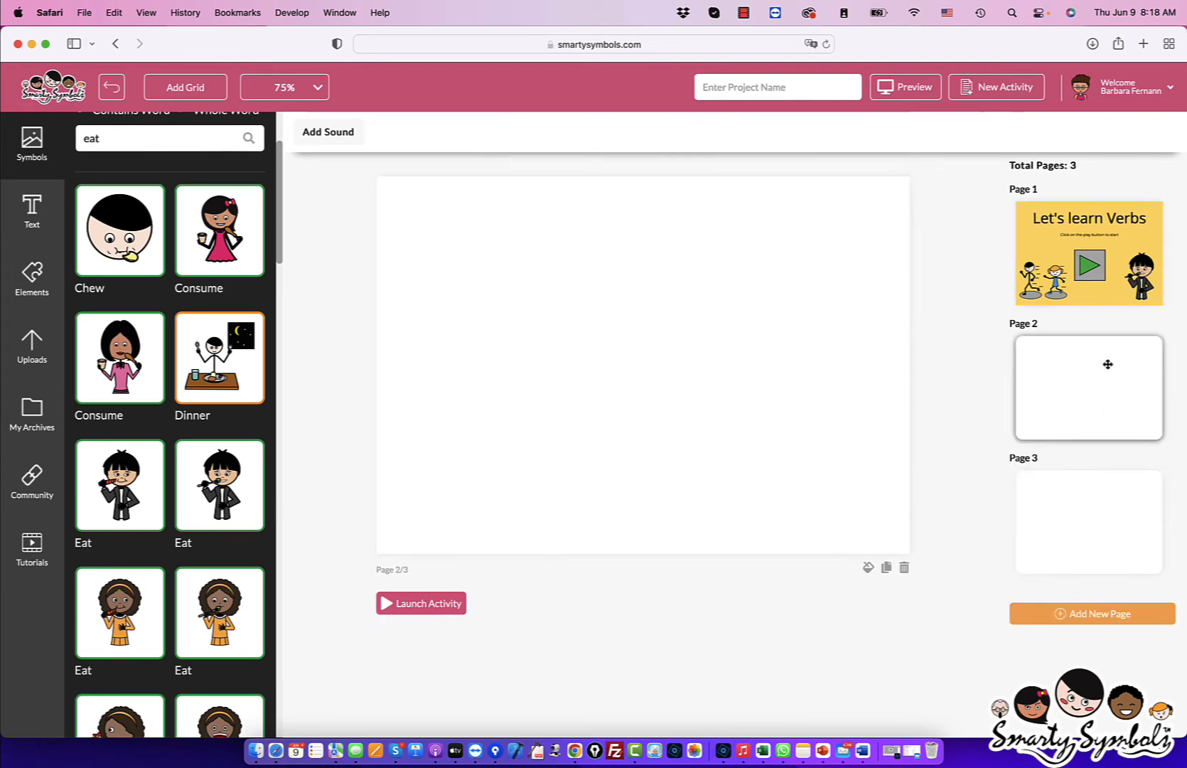
# - Try linking the play button on page 1 to Slide # 3
pyautogui.click(1102, 267)
pyautogui.click(679, 417)
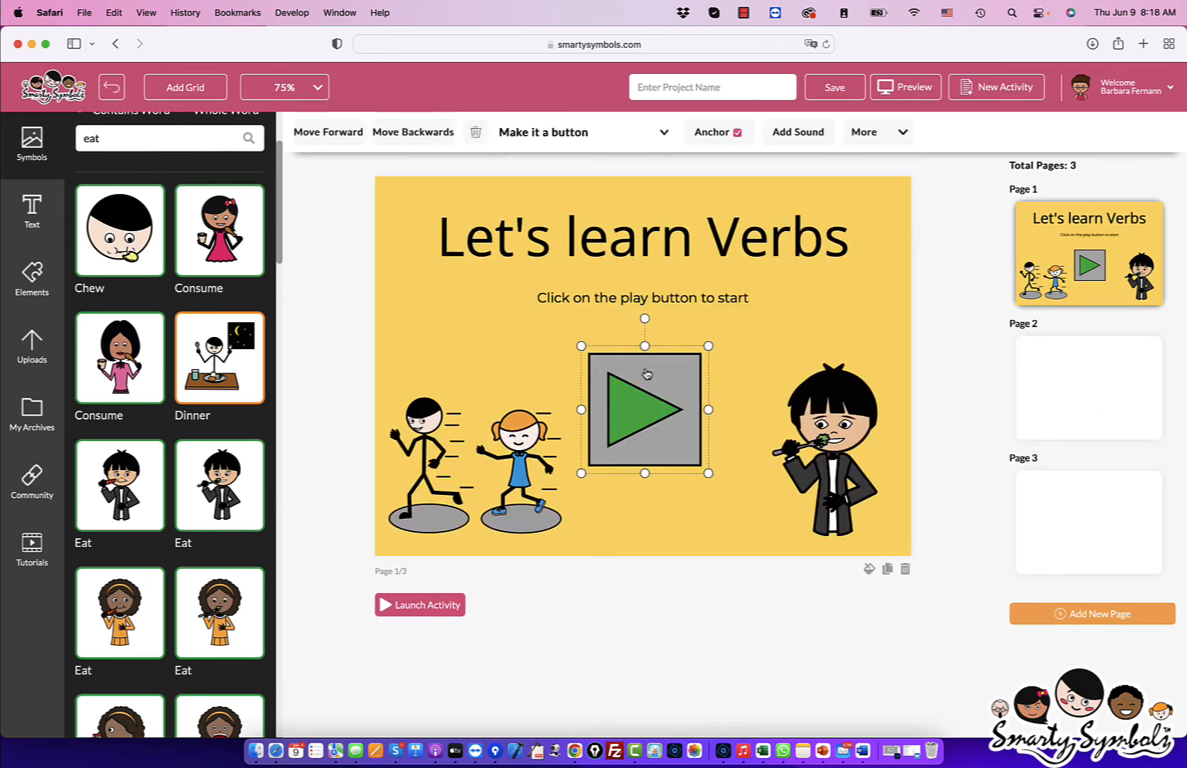
pyautogui.click(650, 135)
pyautogui.click(630, 278)
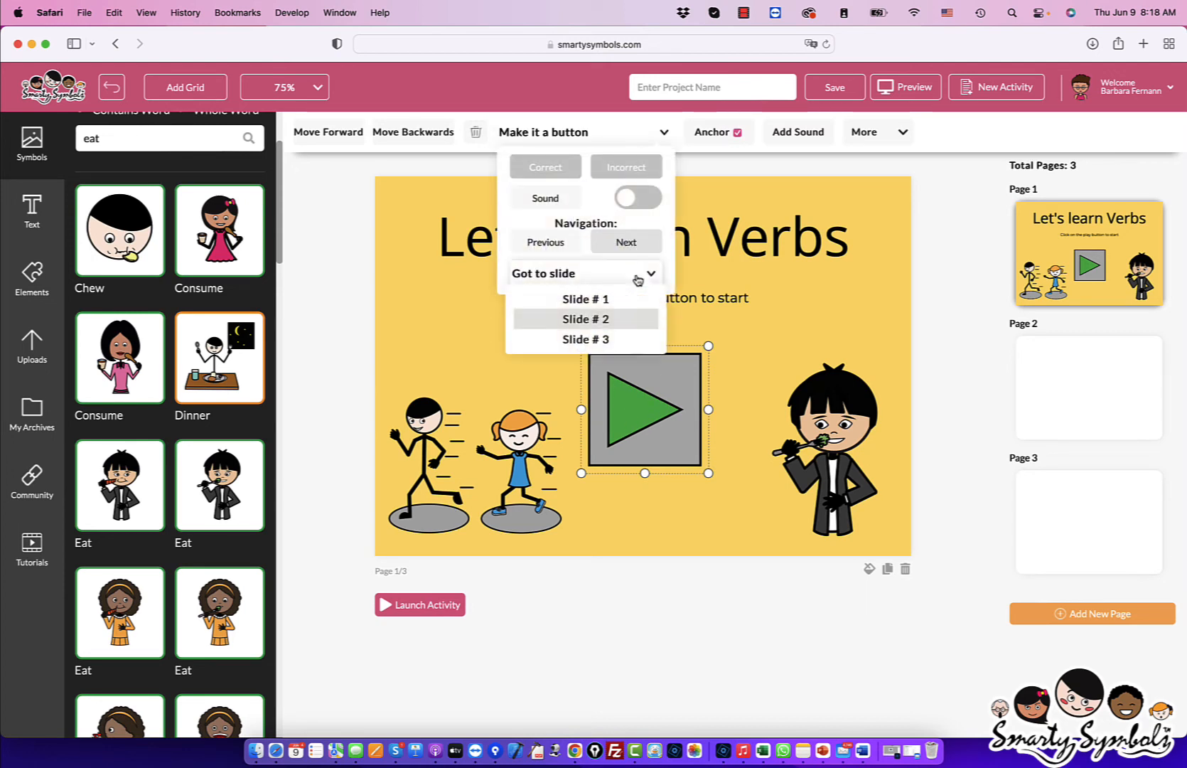
pyautogui.click(587, 340)
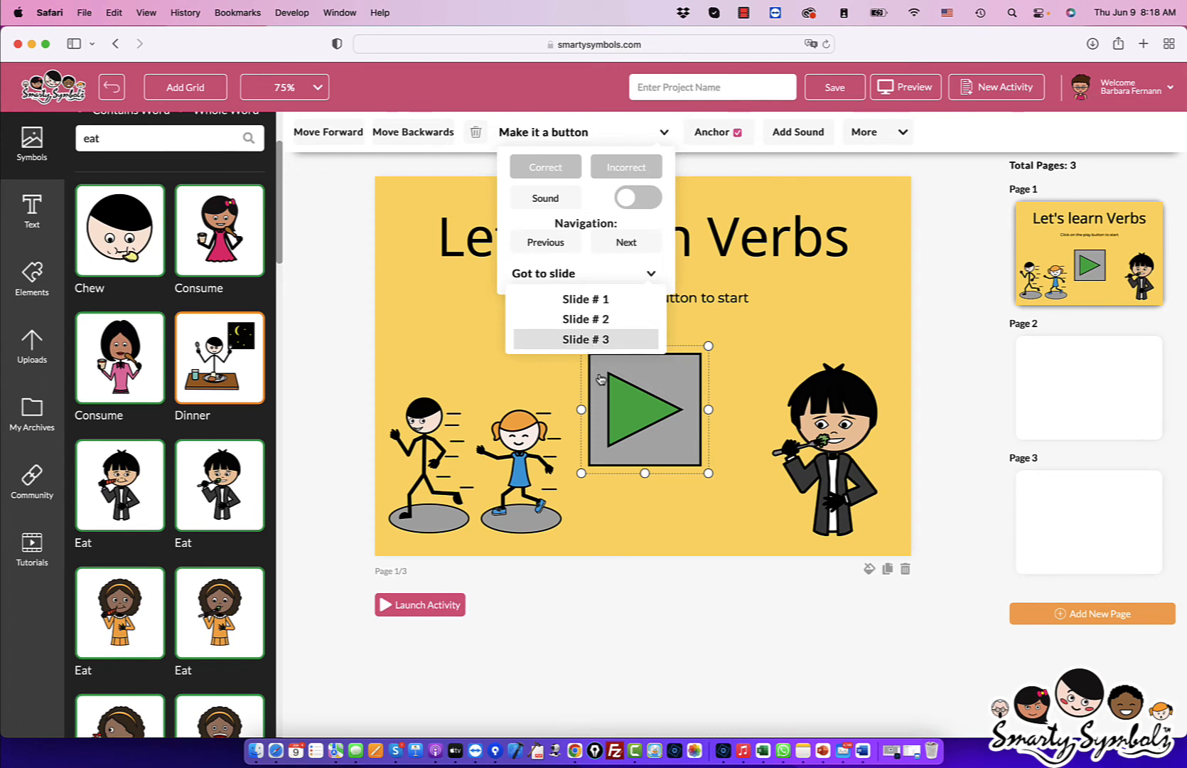
# - Set the play button's navigation back to Next and deselect it
pyautogui.click(760, 388)
pyautogui.click(670, 409)
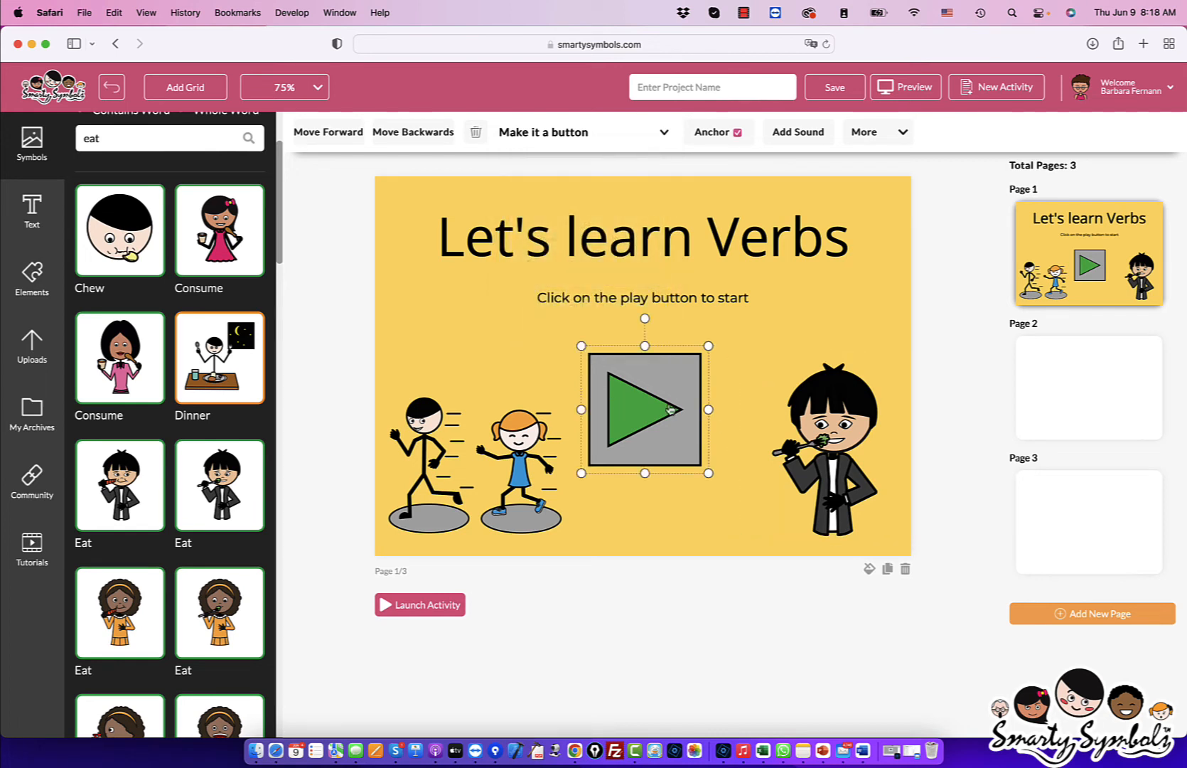
pyautogui.click(589, 134)
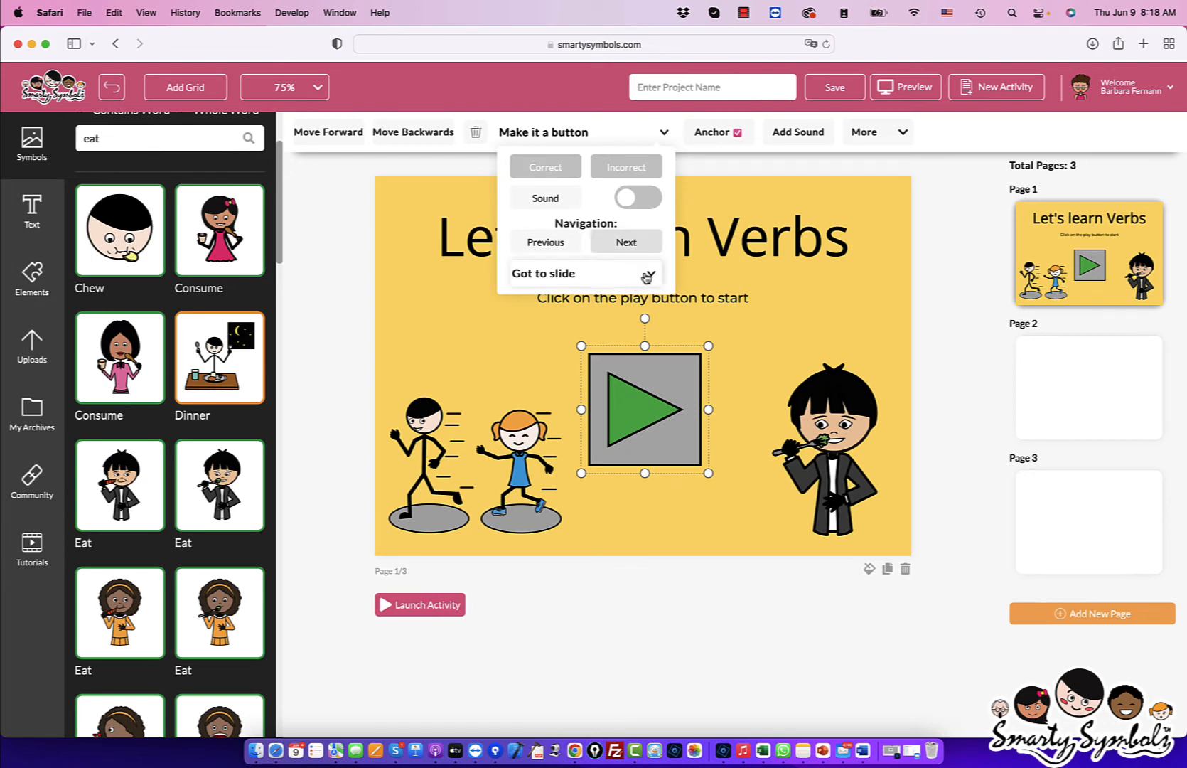
pyautogui.click(893, 314)
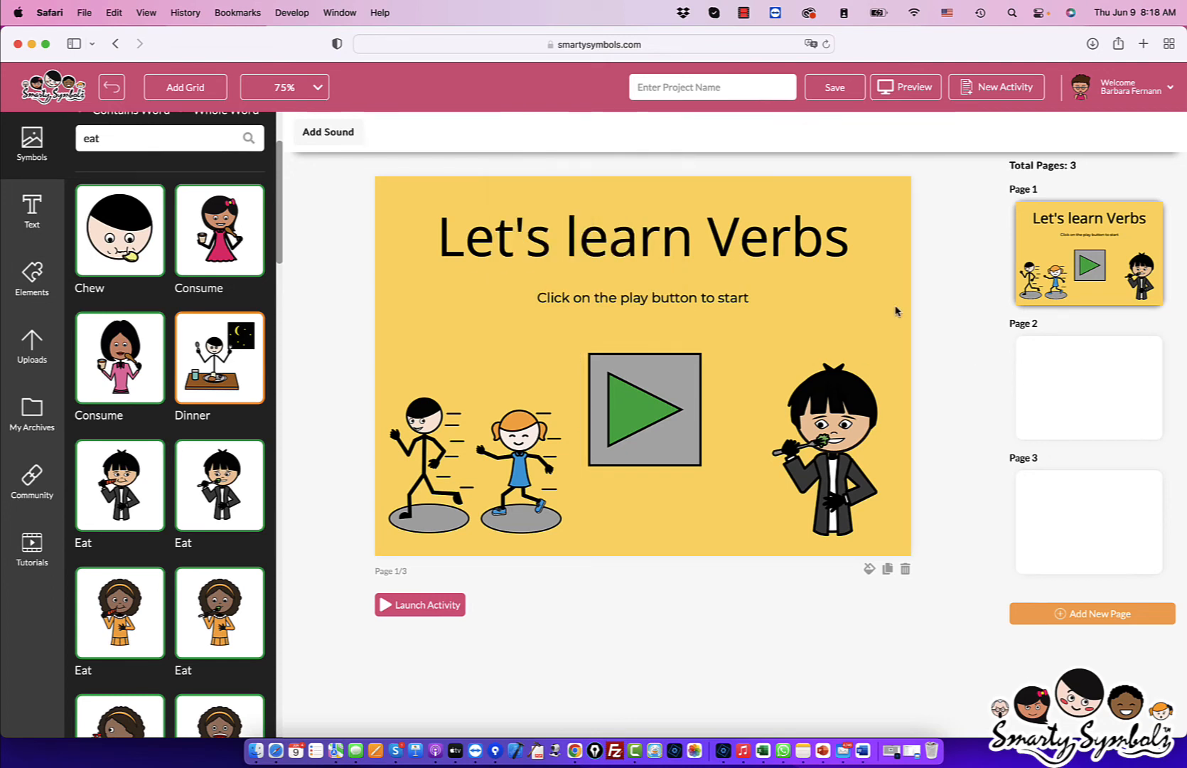
# - Move the subtitle on page 1 up so it sits directly beneath the title
pyautogui.click(1103, 378)
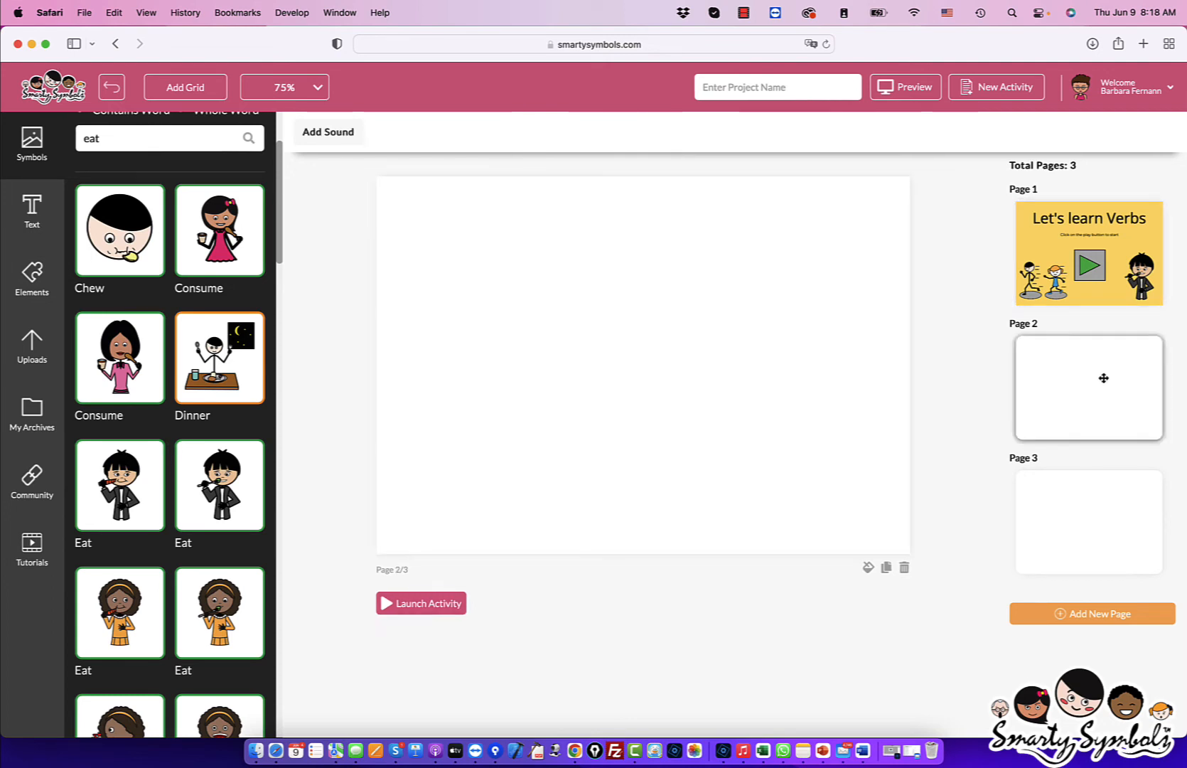
pyautogui.click(1099, 271)
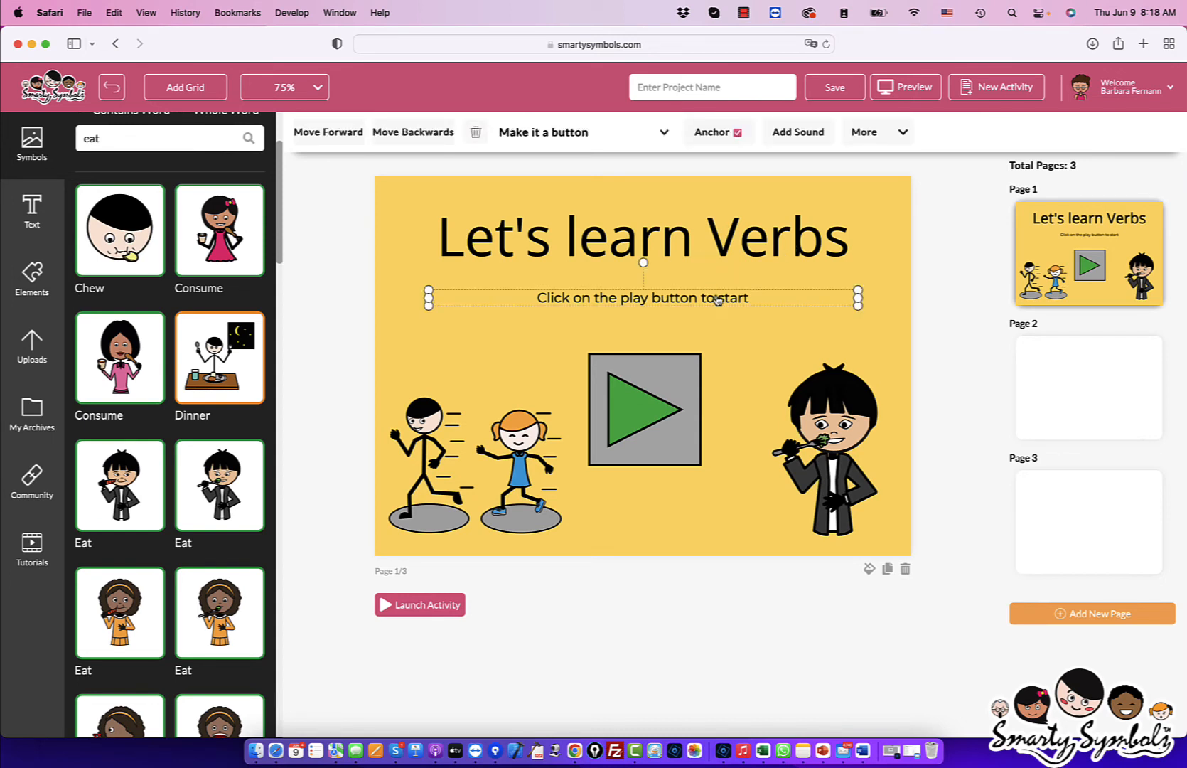
pyautogui.moveTo(718, 301); pyautogui.dragTo(718, 277)
pyautogui.click(743, 360)
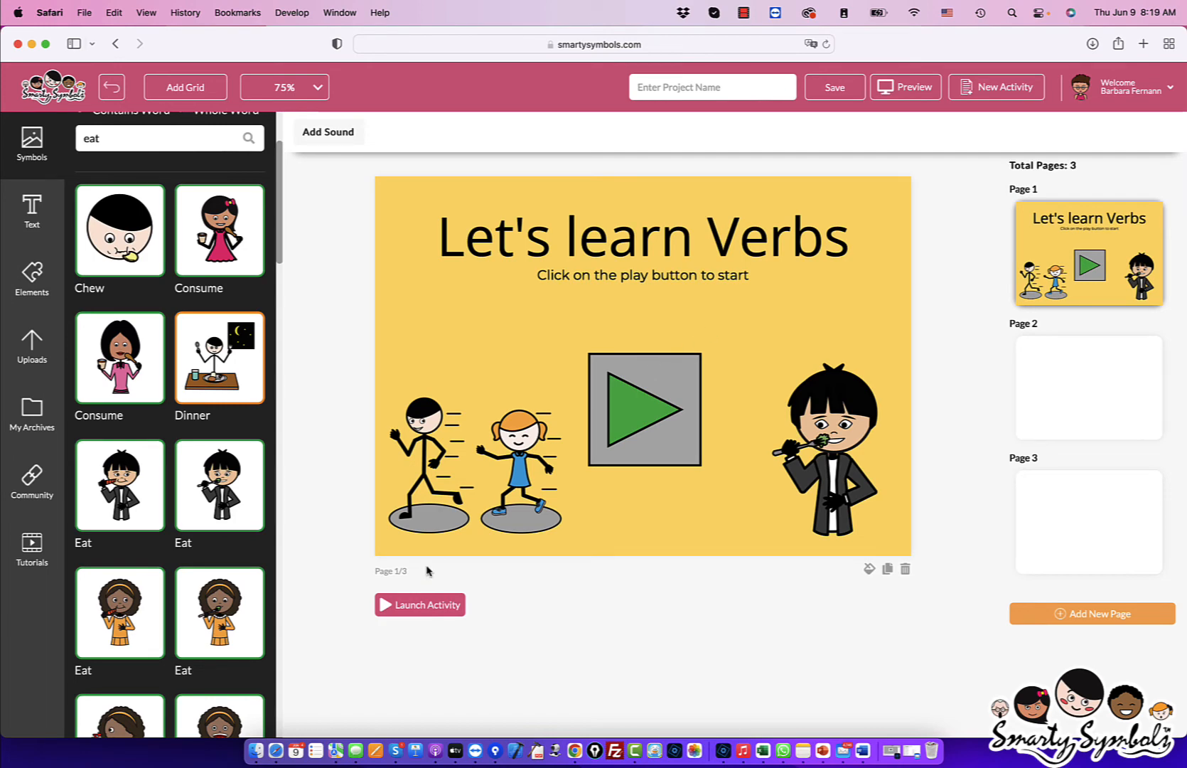
# - Save the activity with the title "Let's learn verbs", grade 1st Grade and subject English
pyautogui.click(427, 615)
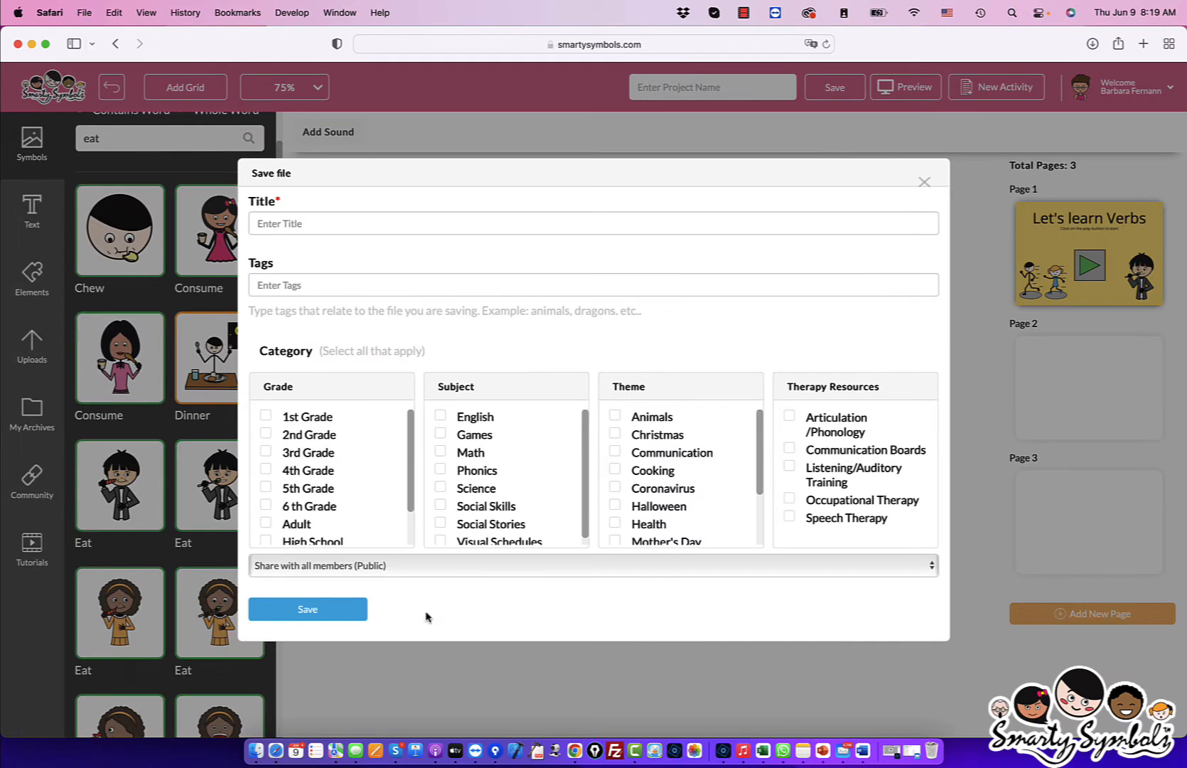
pyautogui.click(298, 233)
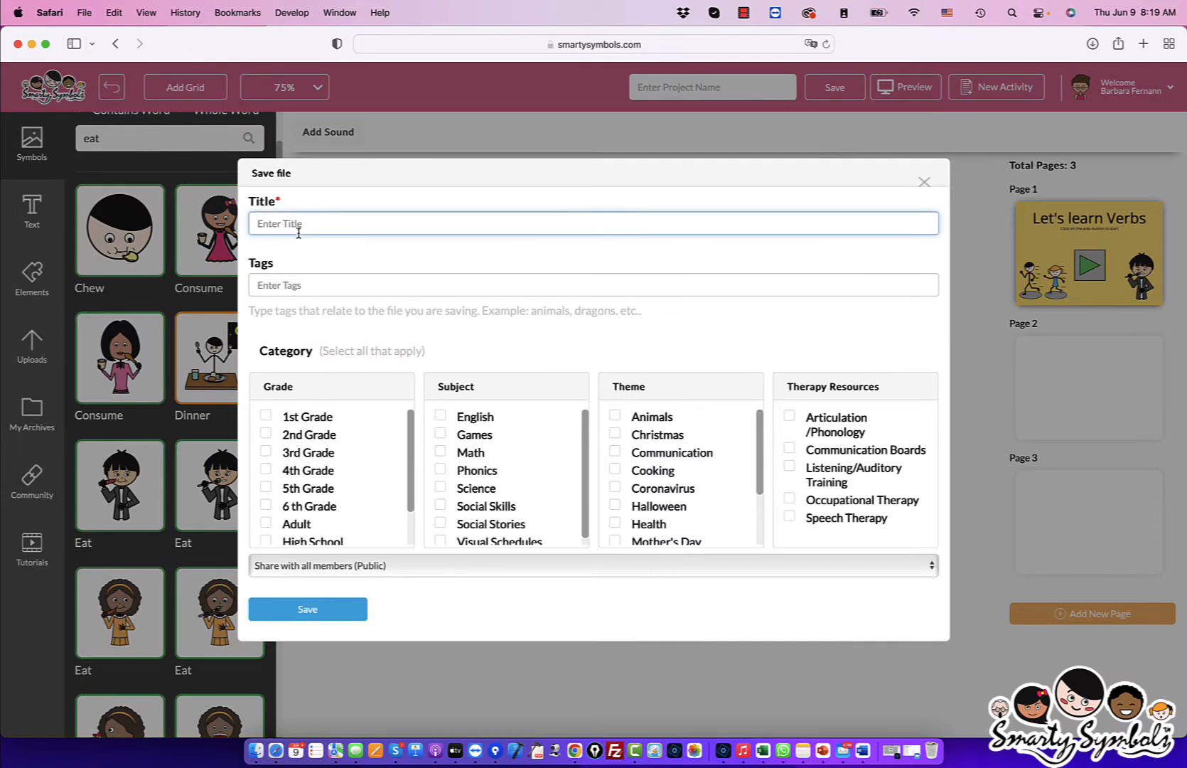
pyautogui.write("Let's learn verbs")
pyautogui.click(290, 421)
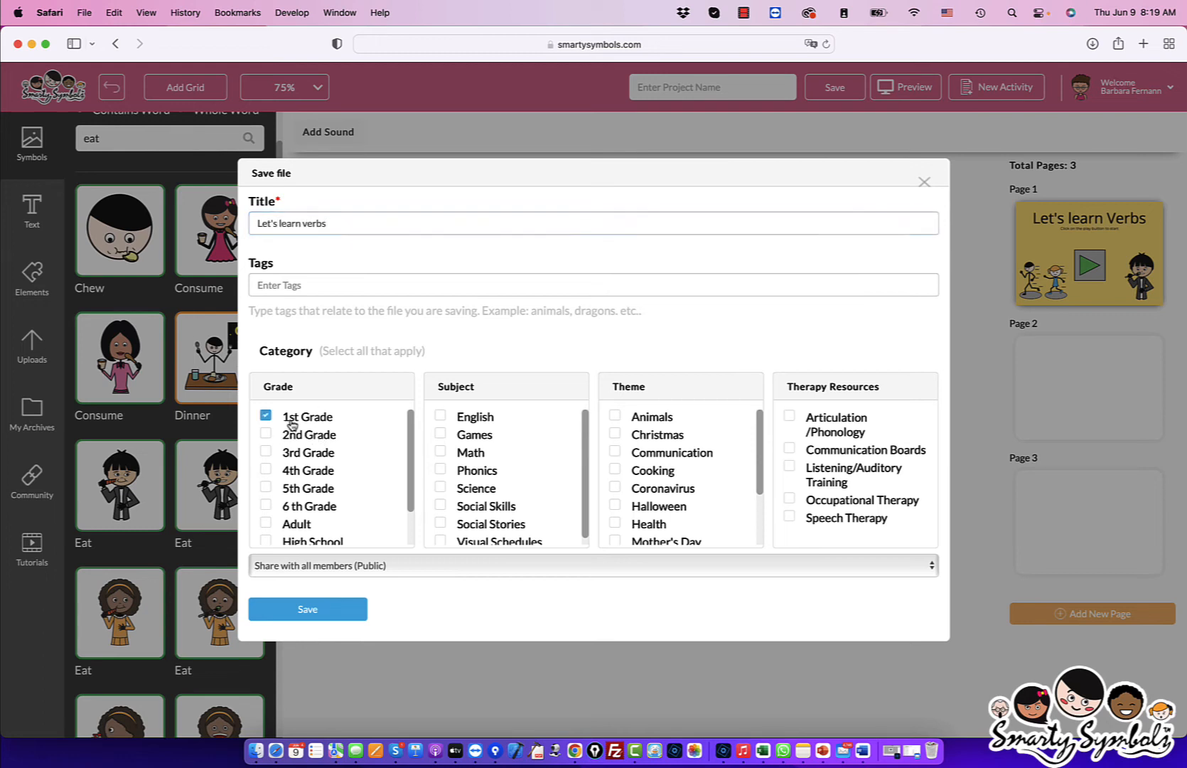
pyautogui.click(474, 424)
pyautogui.scroll(-3, 670, 460)
pyautogui.scroll(3, 670, 457)
pyautogui.click(347, 622)
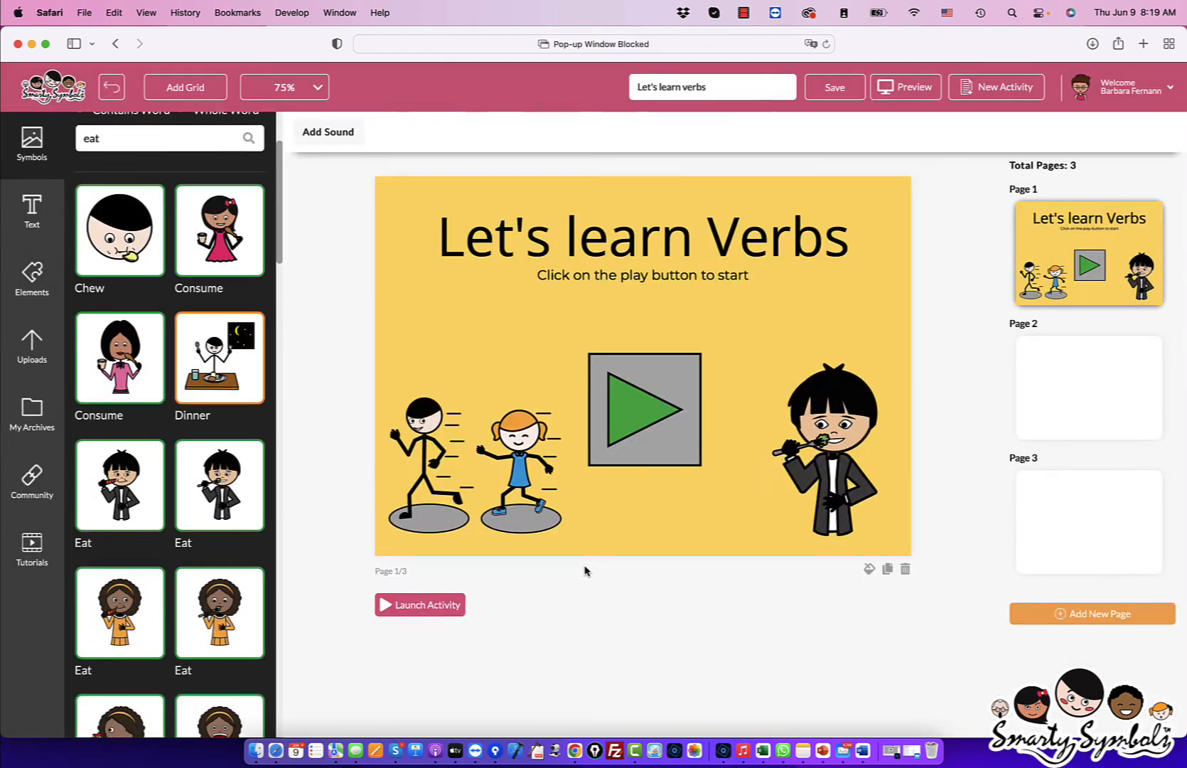
# - Launch the activity, test that the play button leads to the next page, and return to the editor
pyautogui.click(429, 603)
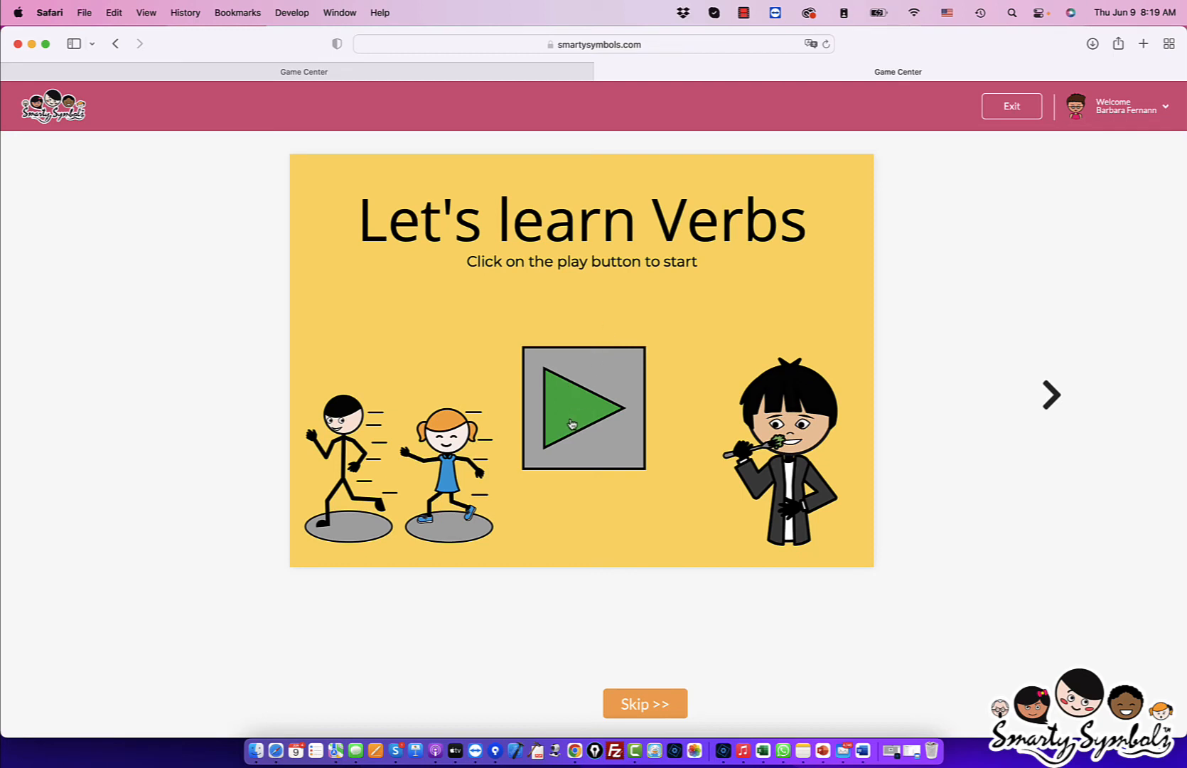
pyautogui.click(571, 424)
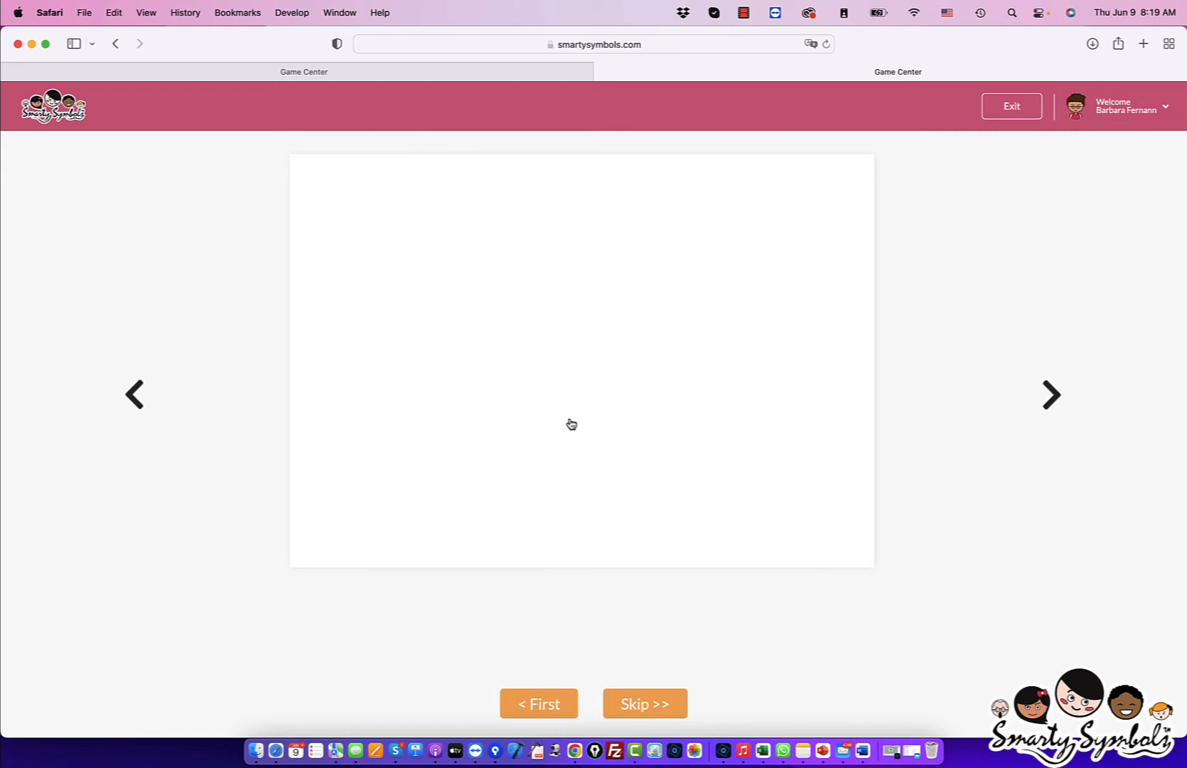
pyautogui.click(134, 400)
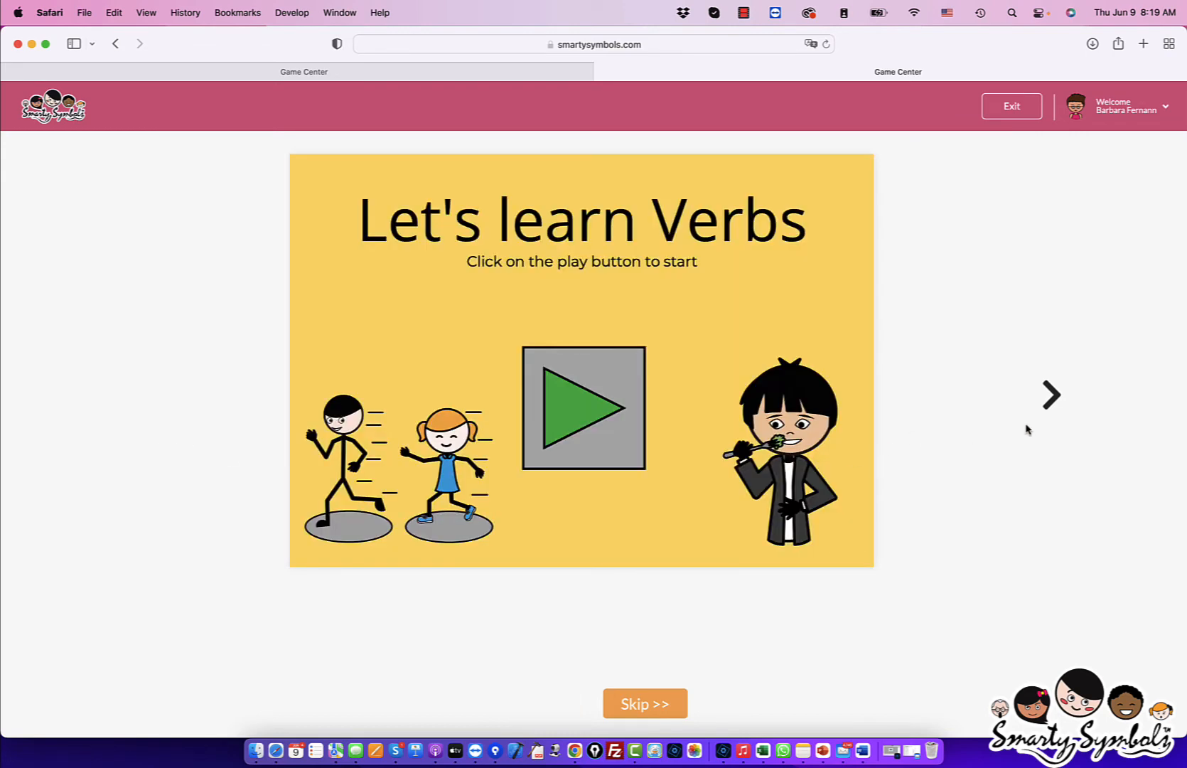
pyautogui.click(548, 430)
pyautogui.click(136, 394)
pyautogui.click(604, 72)
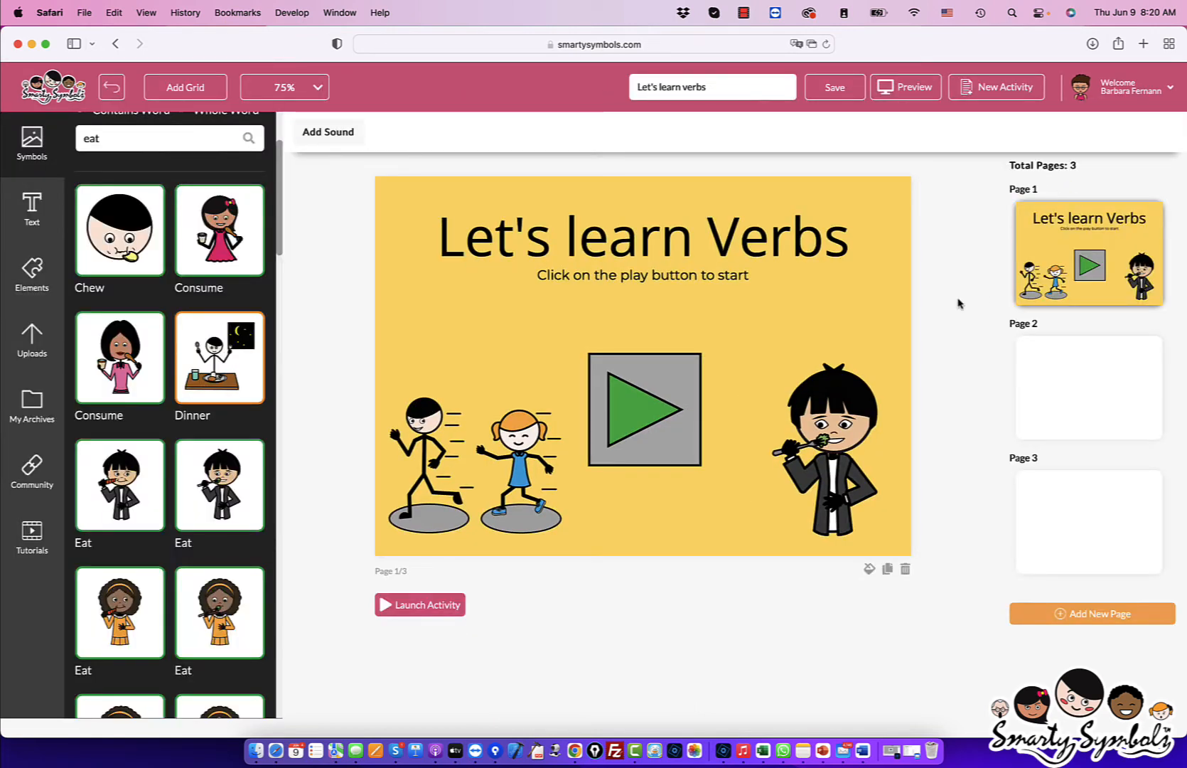
# - Set the background of page 2 to medium green
pyautogui.click(1077, 393)
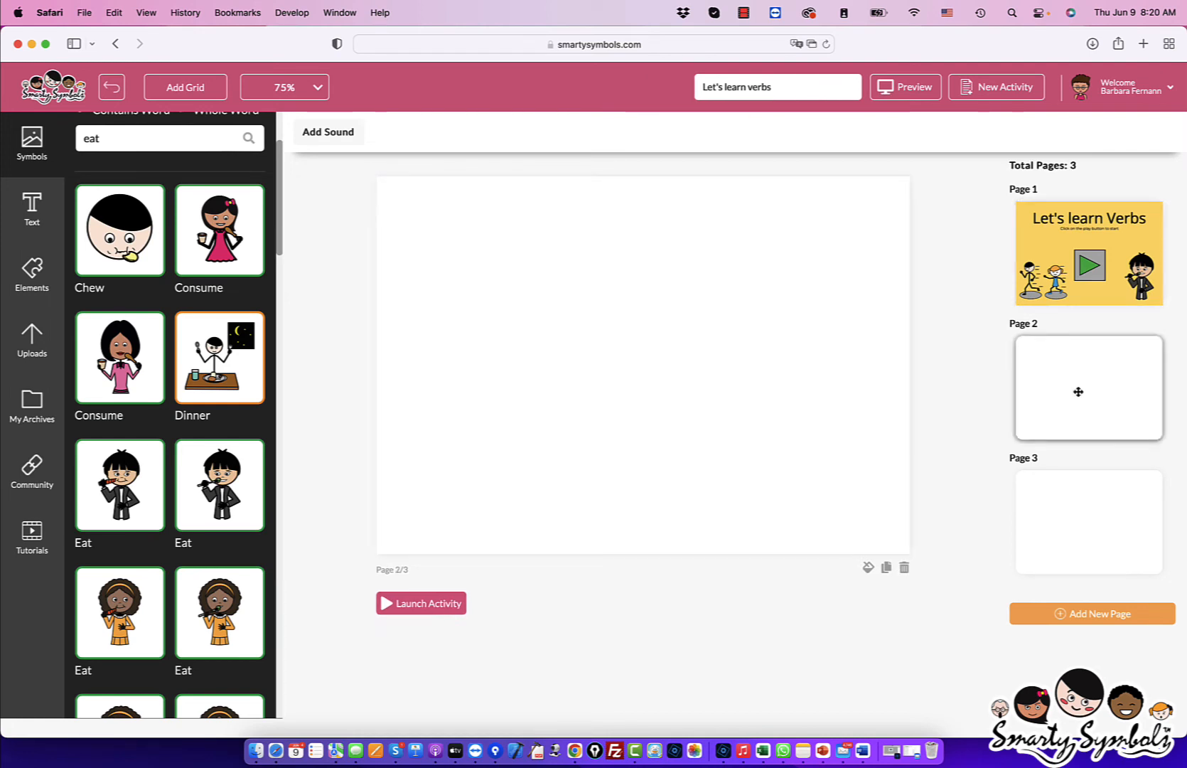
pyautogui.click(868, 569)
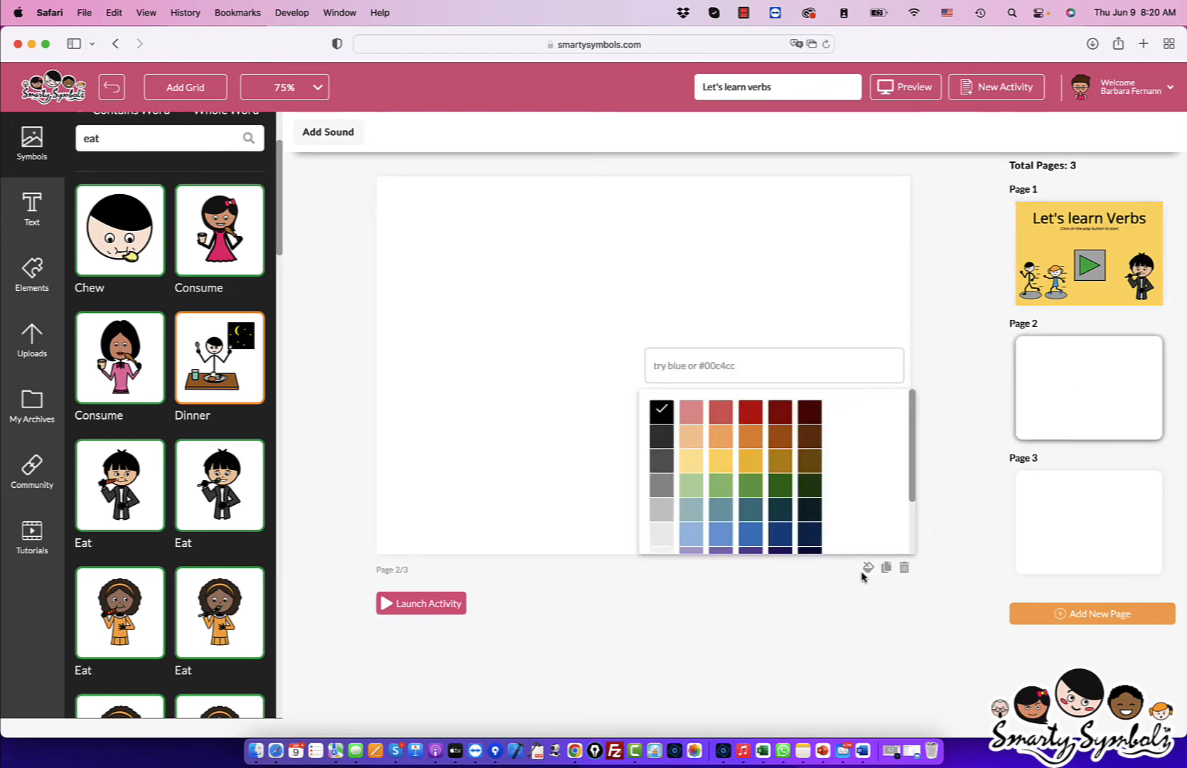
pyautogui.click(720, 490)
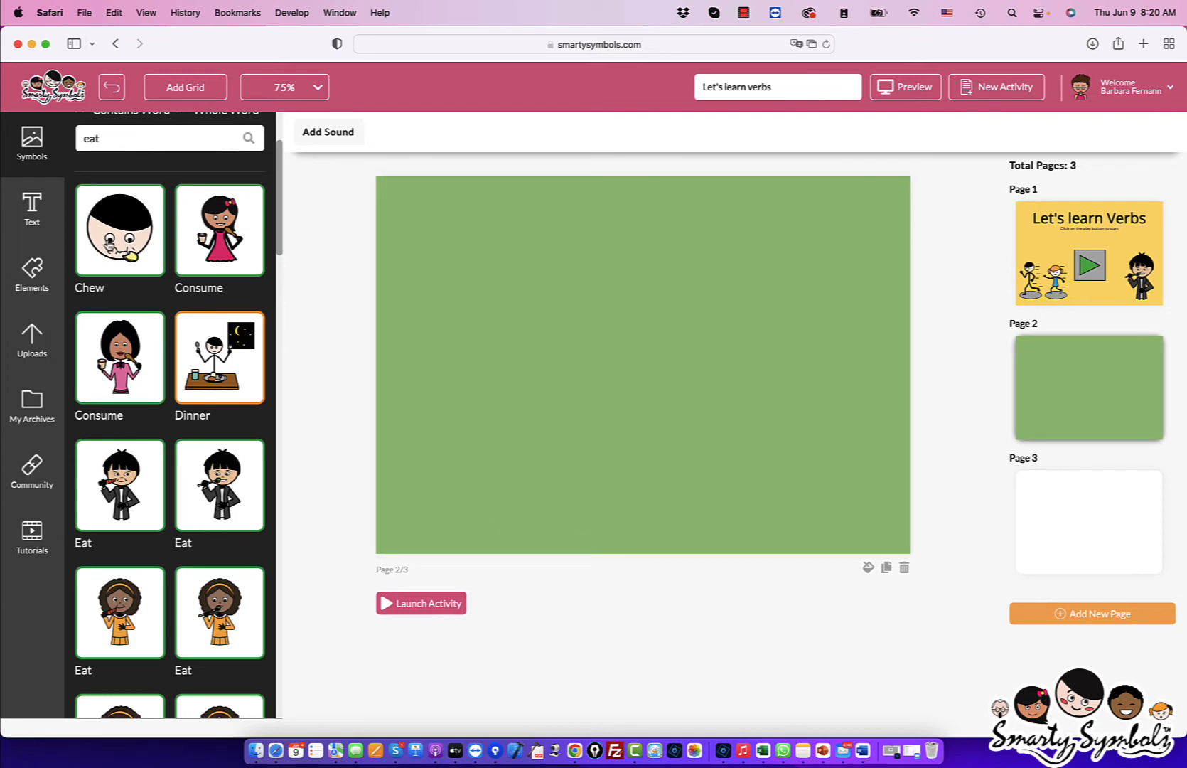
# - Place the Chew symbol on page 2, enlarge it and center it slightly above the middle
pyautogui.moveTo(109, 246); pyautogui.dragTo(767, 493)
pyautogui.moveTo(700, 400); pyautogui.dragTo(660, 372)
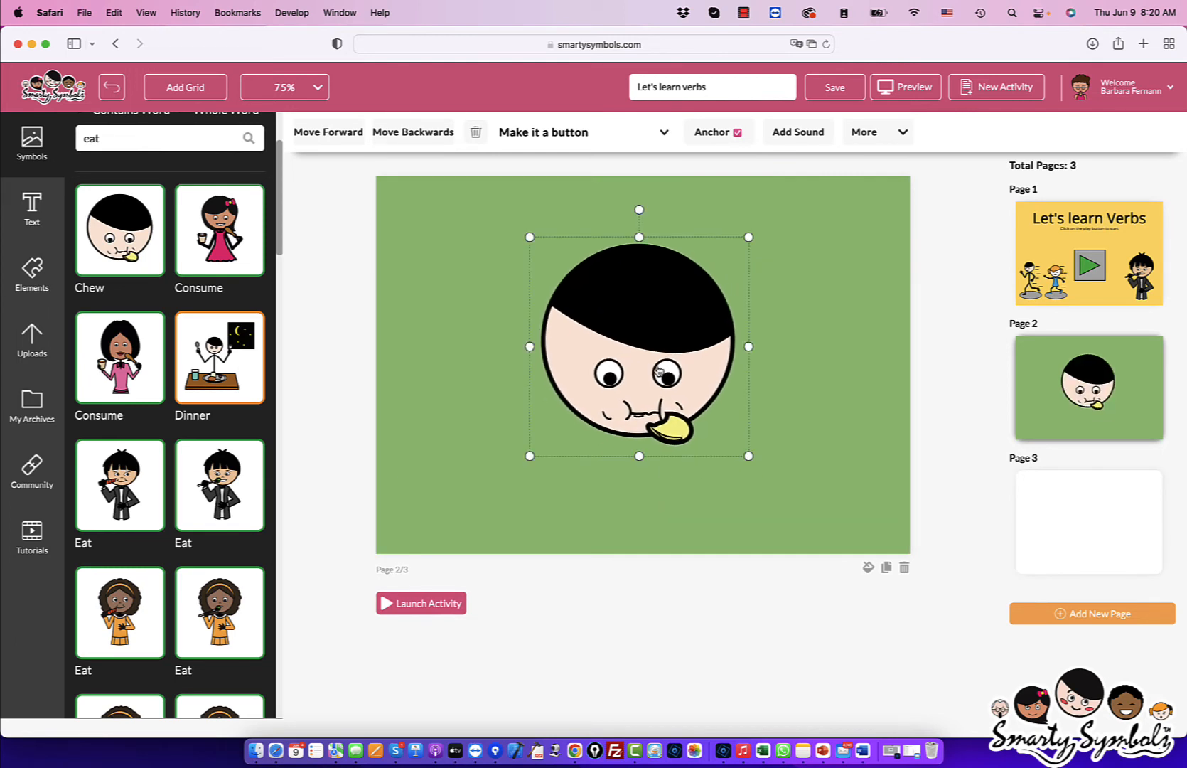
# - Add an enlarged Roboto text below the chewing face on page 2 and change its wording to "Chew"
pyautogui.click(35, 215)
pyautogui.moveTo(216, 351); pyautogui.dragTo(653, 519)
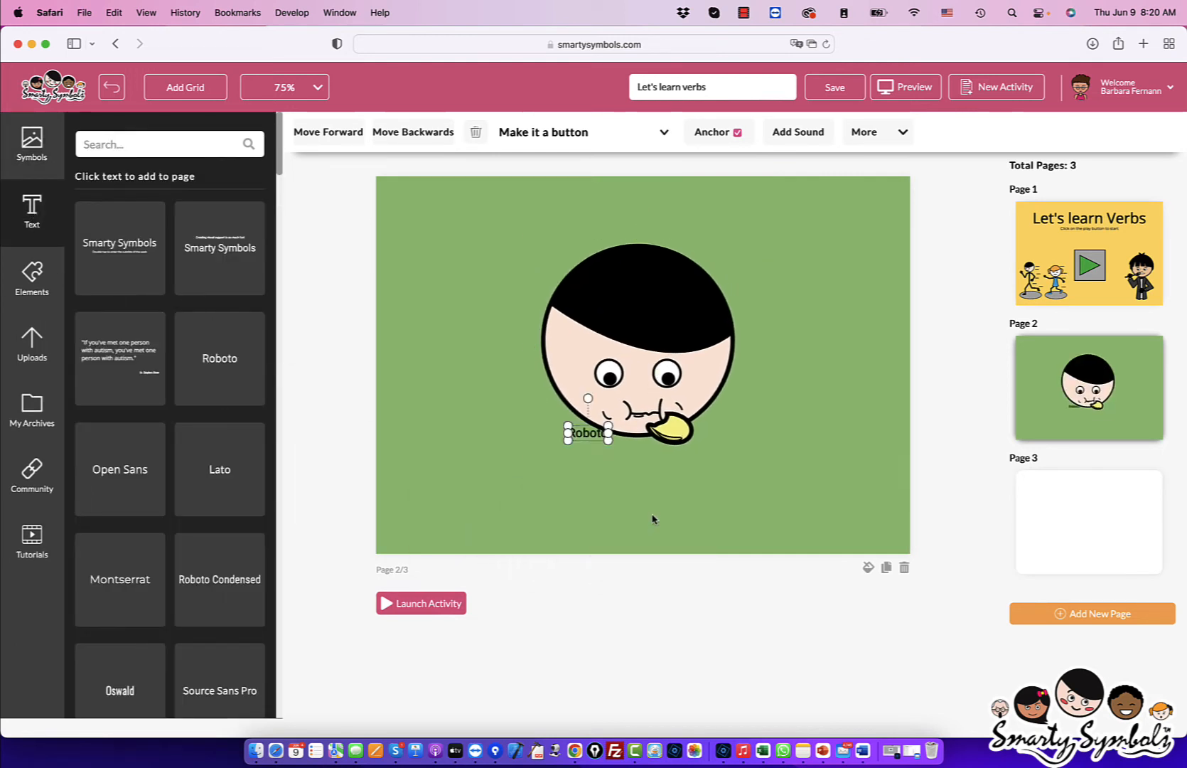
pyautogui.moveTo(609, 441); pyautogui.dragTo(674, 484)
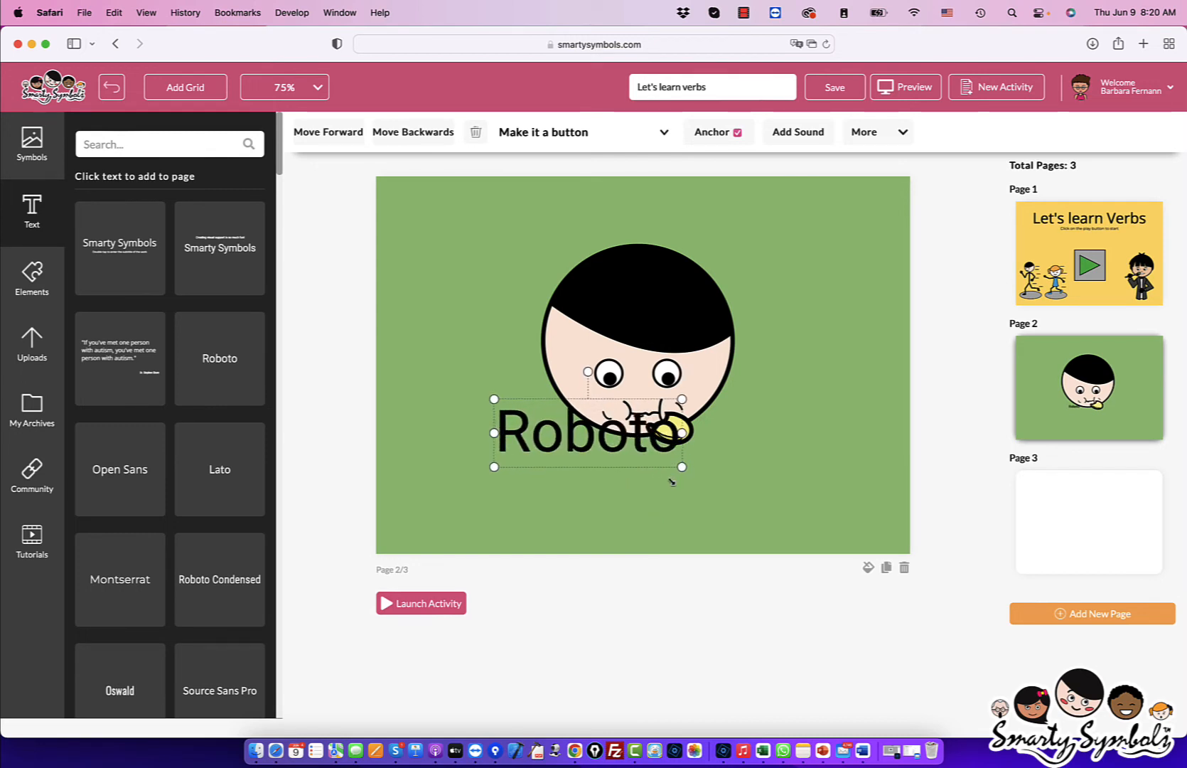
pyautogui.moveTo(594, 434); pyautogui.dragTo(646, 477)
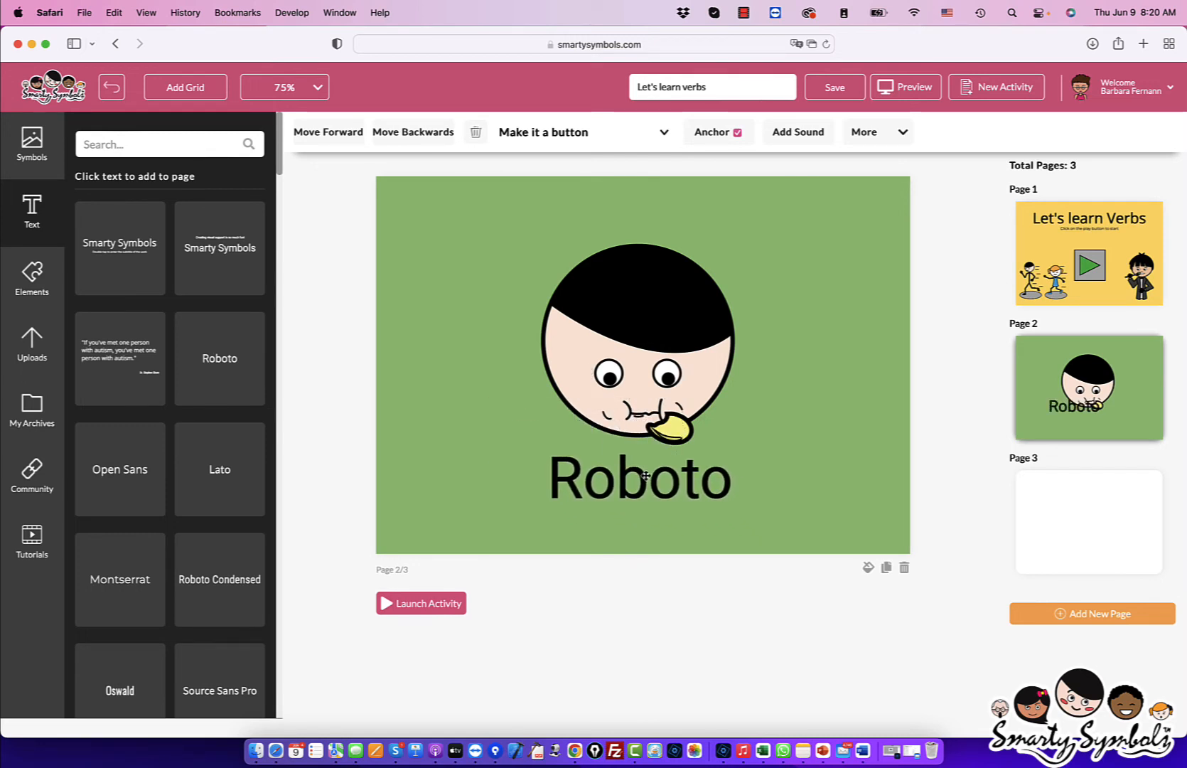
pyautogui.doubleClick(646, 475)
pyautogui.write('Chew')
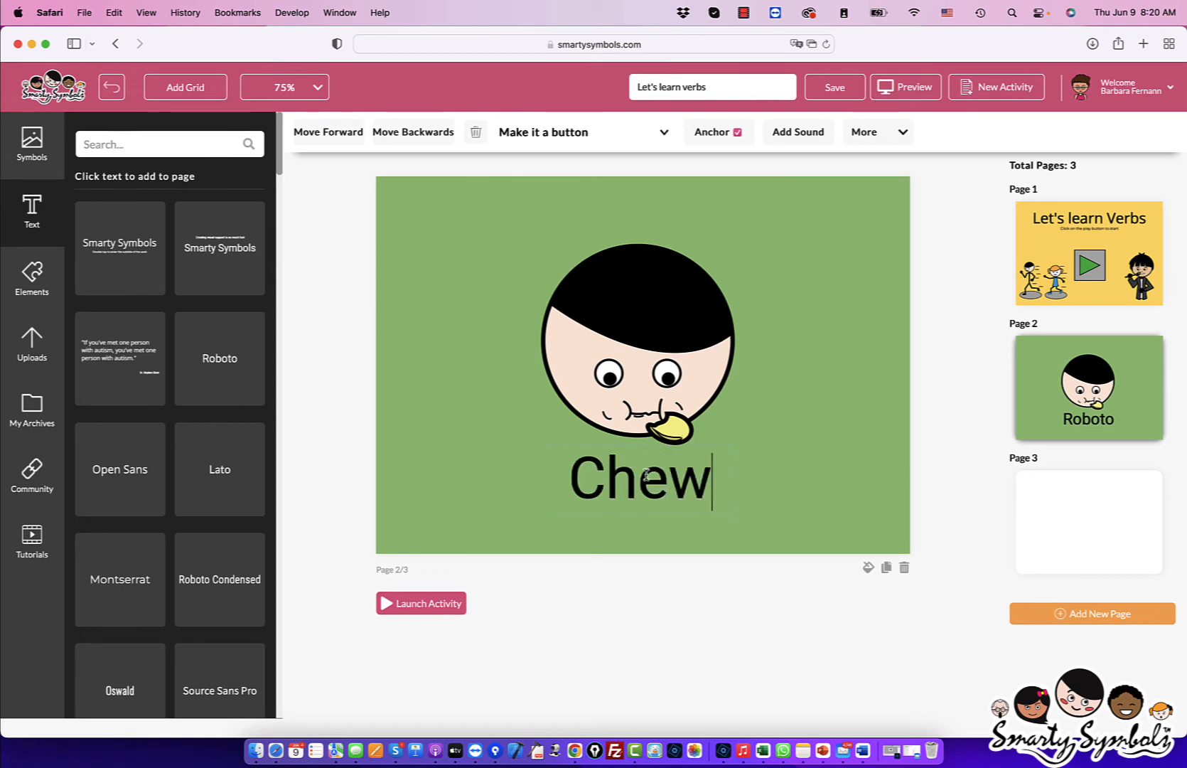
pyautogui.click(803, 441)
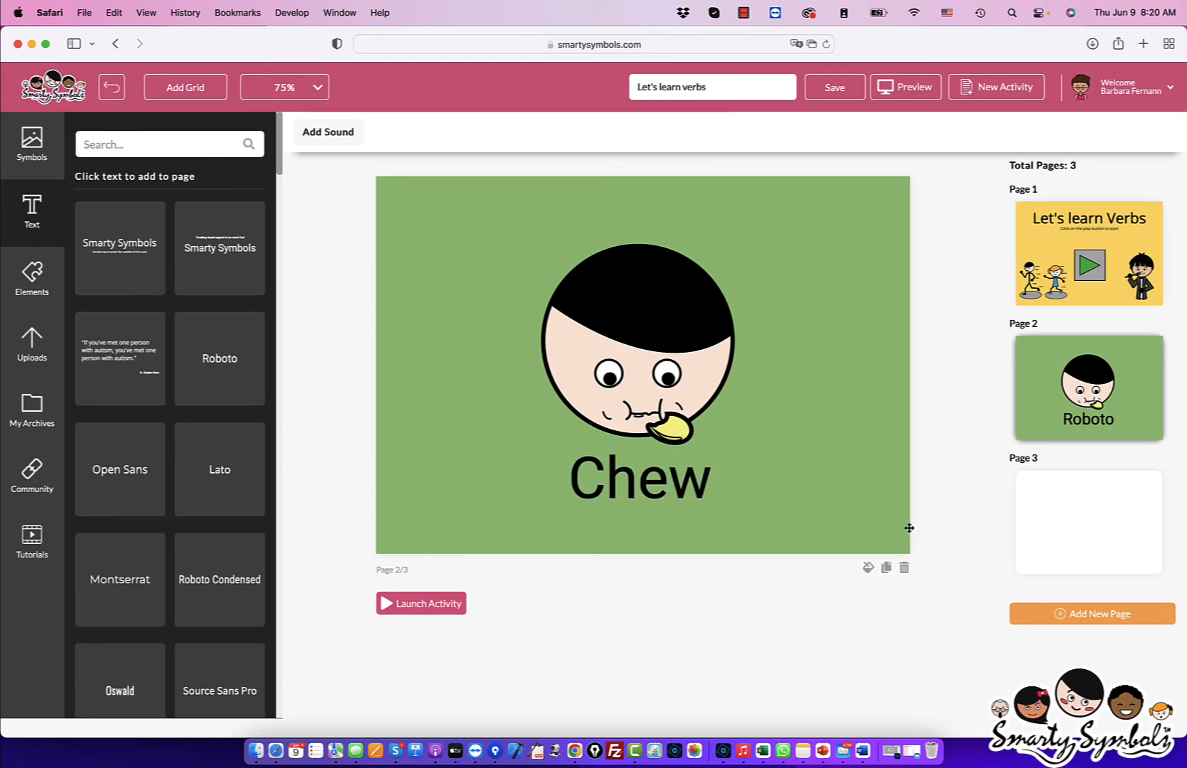
# - Go to the blank page 3 and search the symbol library for "drink"
pyautogui.click(1082, 544)
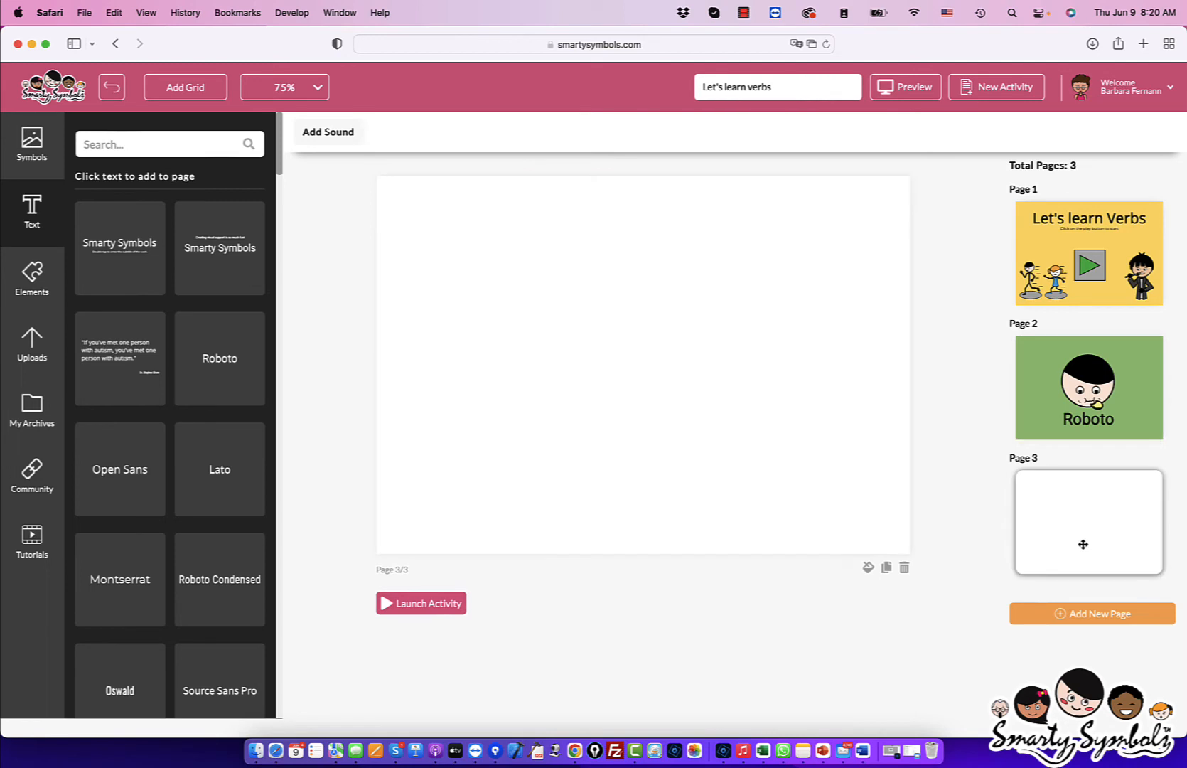
pyautogui.click(1083, 392)
pyautogui.click(1097, 513)
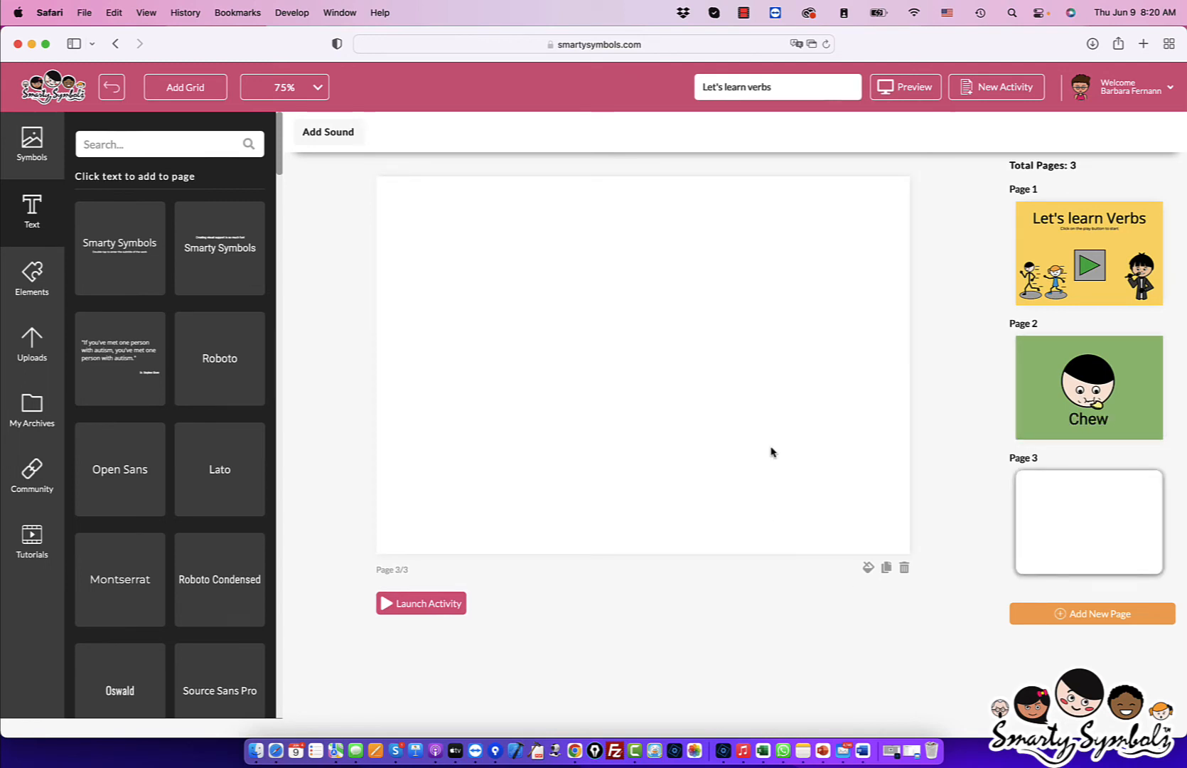
pyautogui.click(37, 164)
pyautogui.scroll(-6, 171, 517)
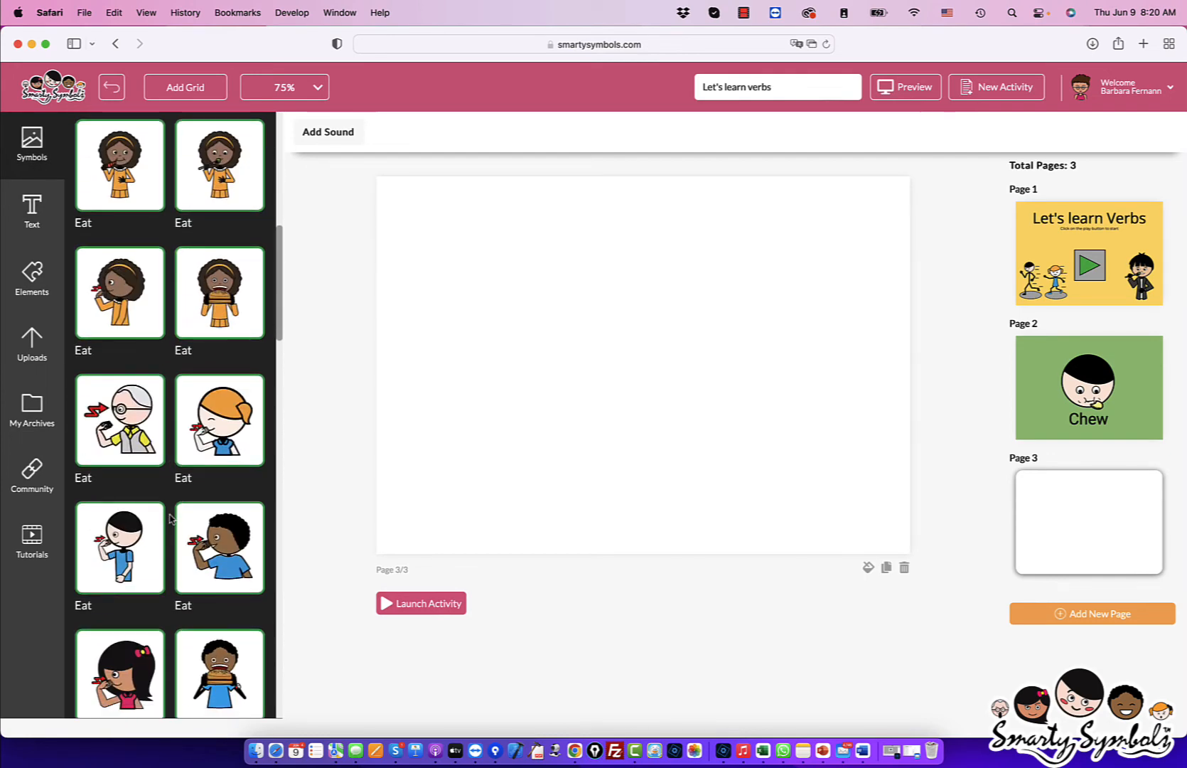
pyautogui.scroll(-10, 171, 518)
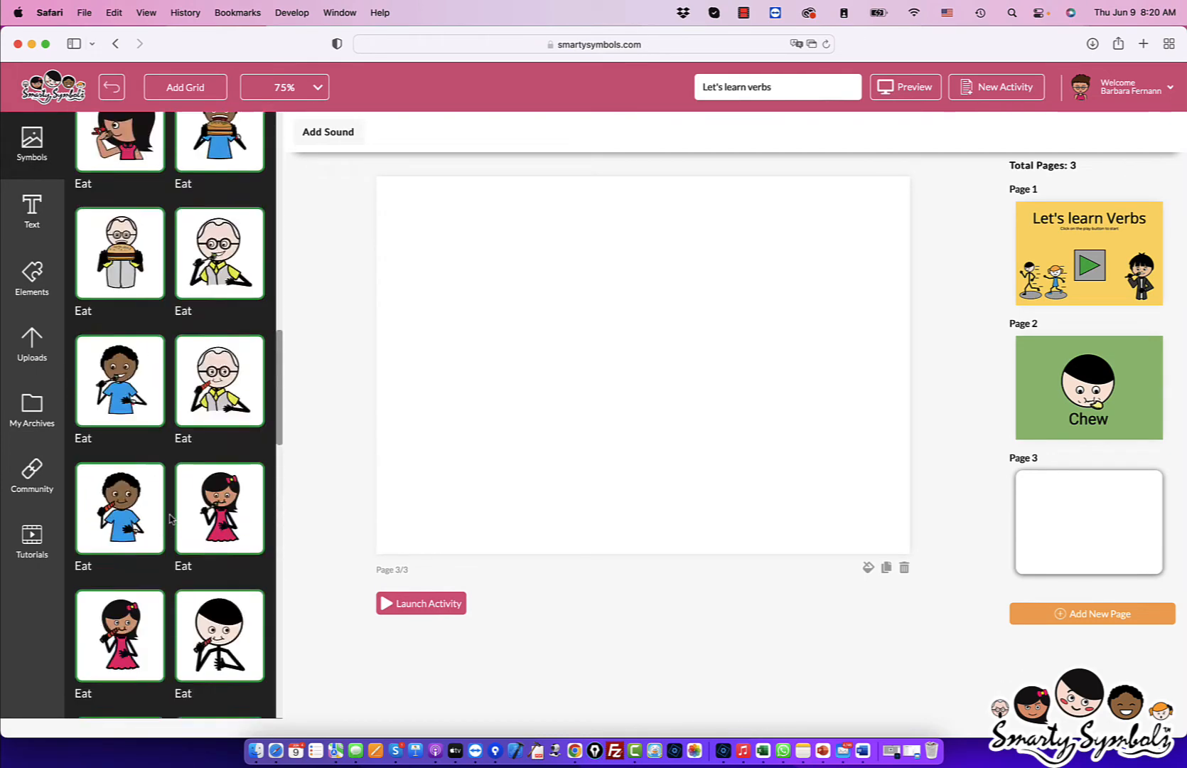
pyautogui.scroll(15, 170, 518)
pyautogui.doubleClick(115, 286)
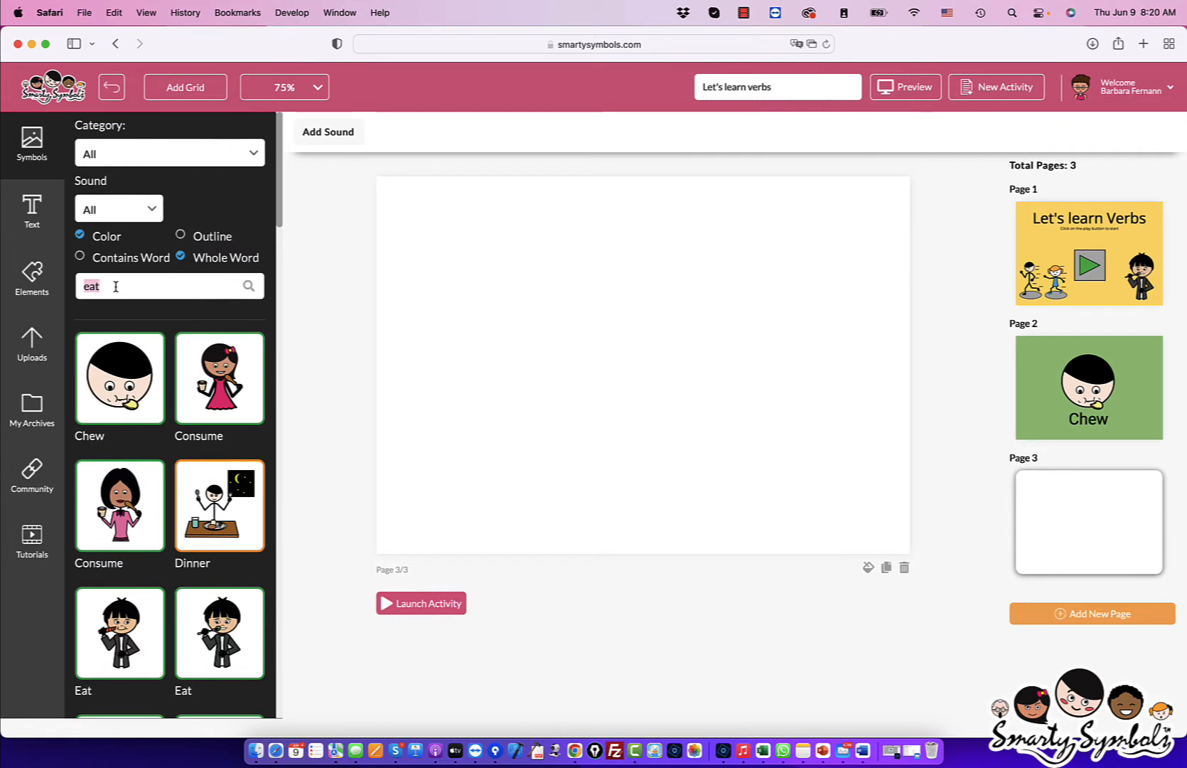
pyautogui.write('drink')
pyautogui.press('Return')
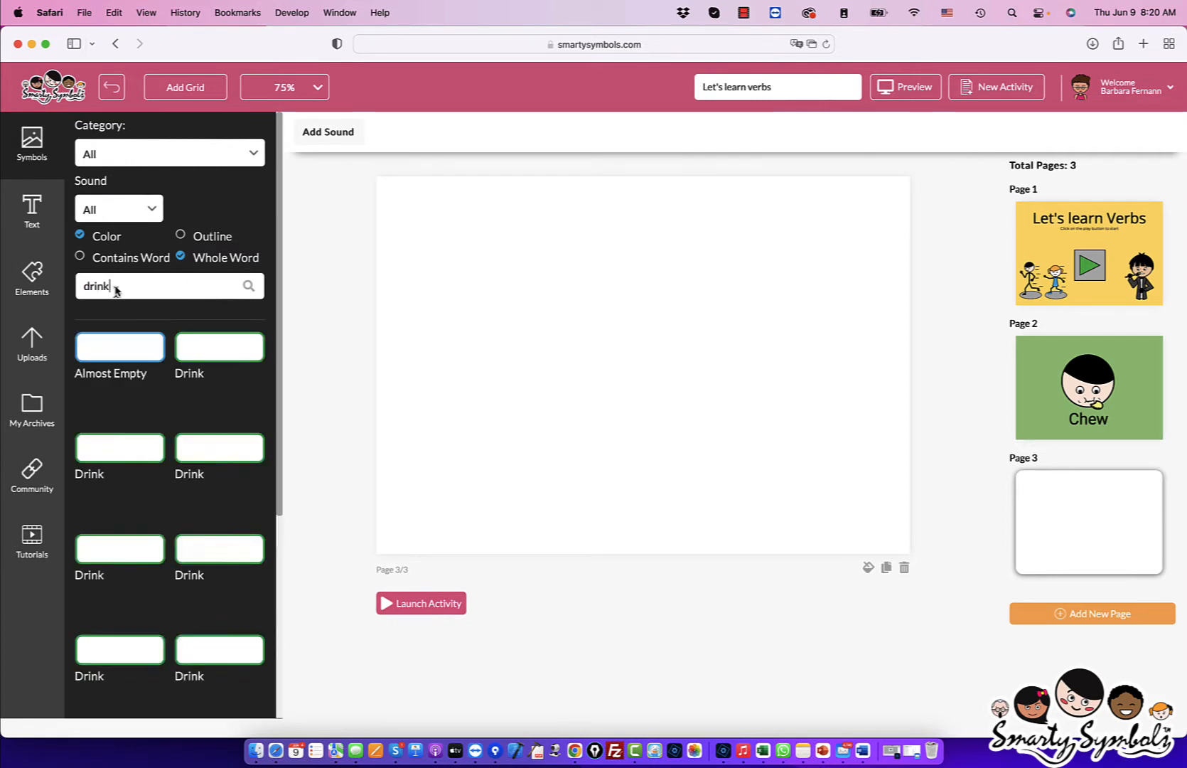
# - Place the Drink symbol of the dark-suited boy drinking from a glass on page 3, enlarge it and center it in the upper part
pyautogui.moveTo(222, 502); pyautogui.dragTo(732, 238)
pyautogui.moveTo(618, 241); pyautogui.dragTo(462, 384)
pyautogui.moveTo(544, 312); pyautogui.dragTo(628, 368)
pyautogui.moveTo(555, 252); pyautogui.dragTo(496, 240)
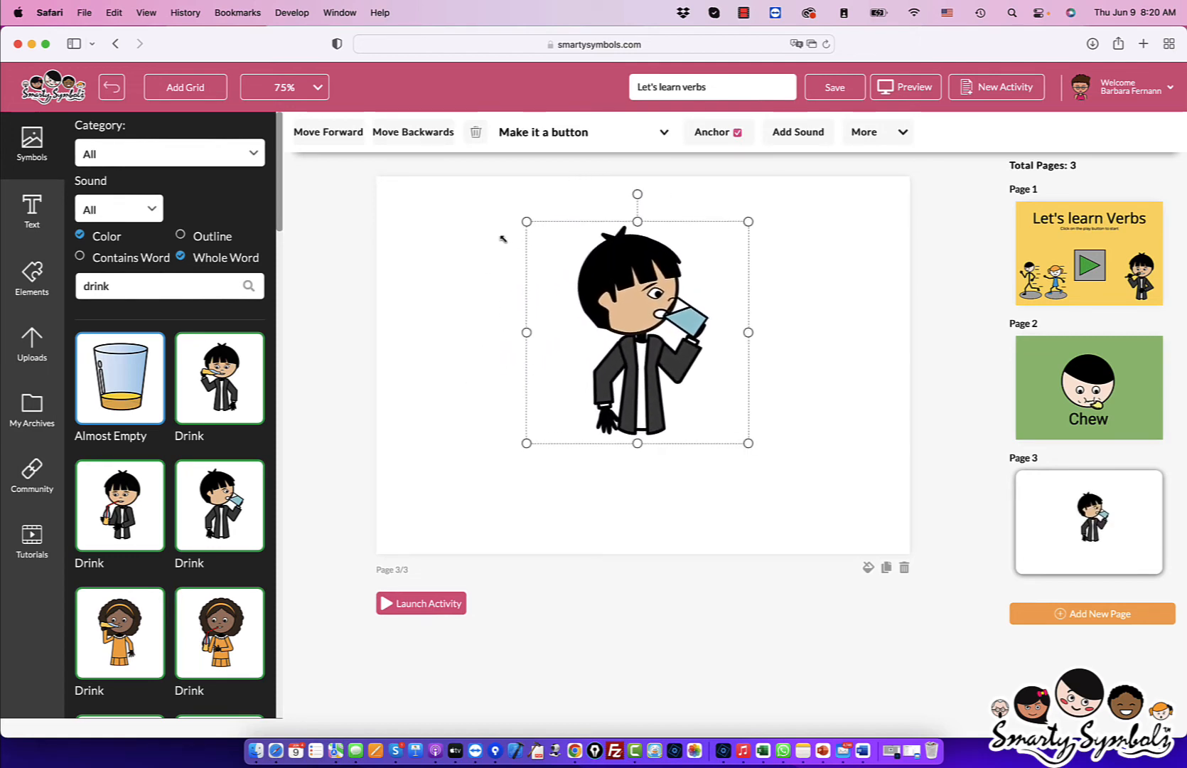
# - Set the background of page 3 to medium orange
pyautogui.click(856, 392)
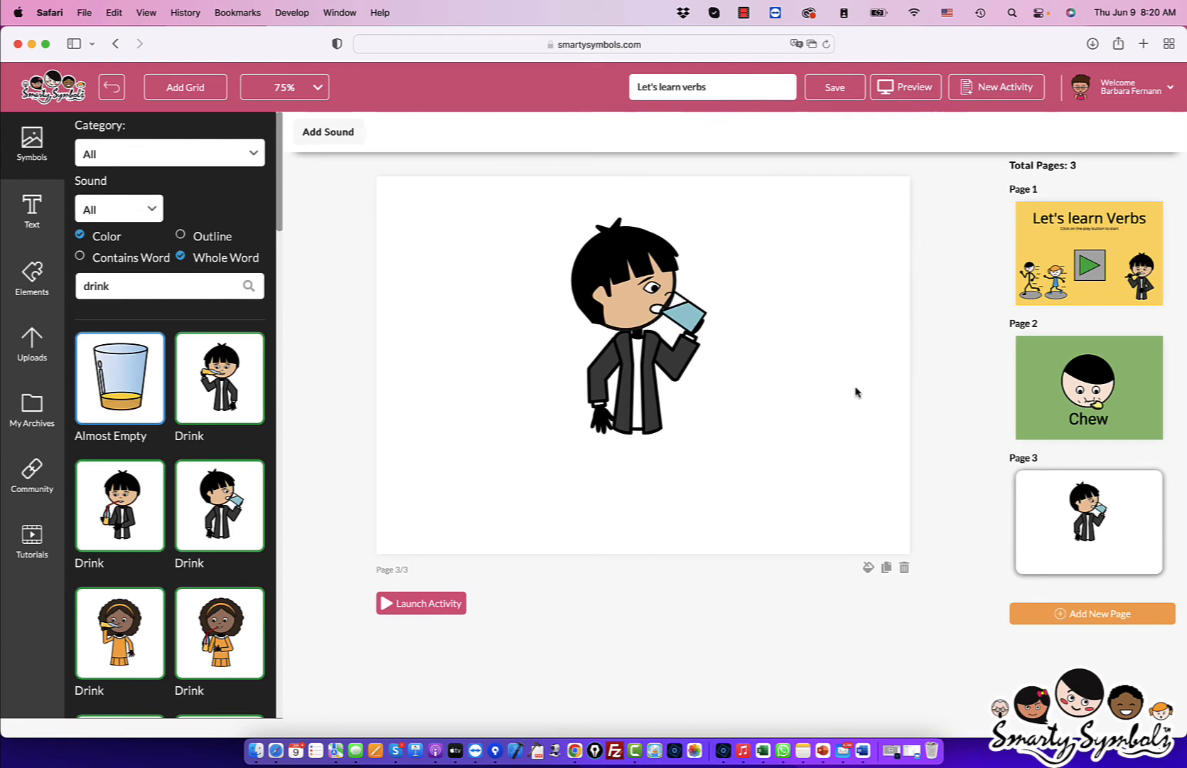
pyautogui.click(868, 567)
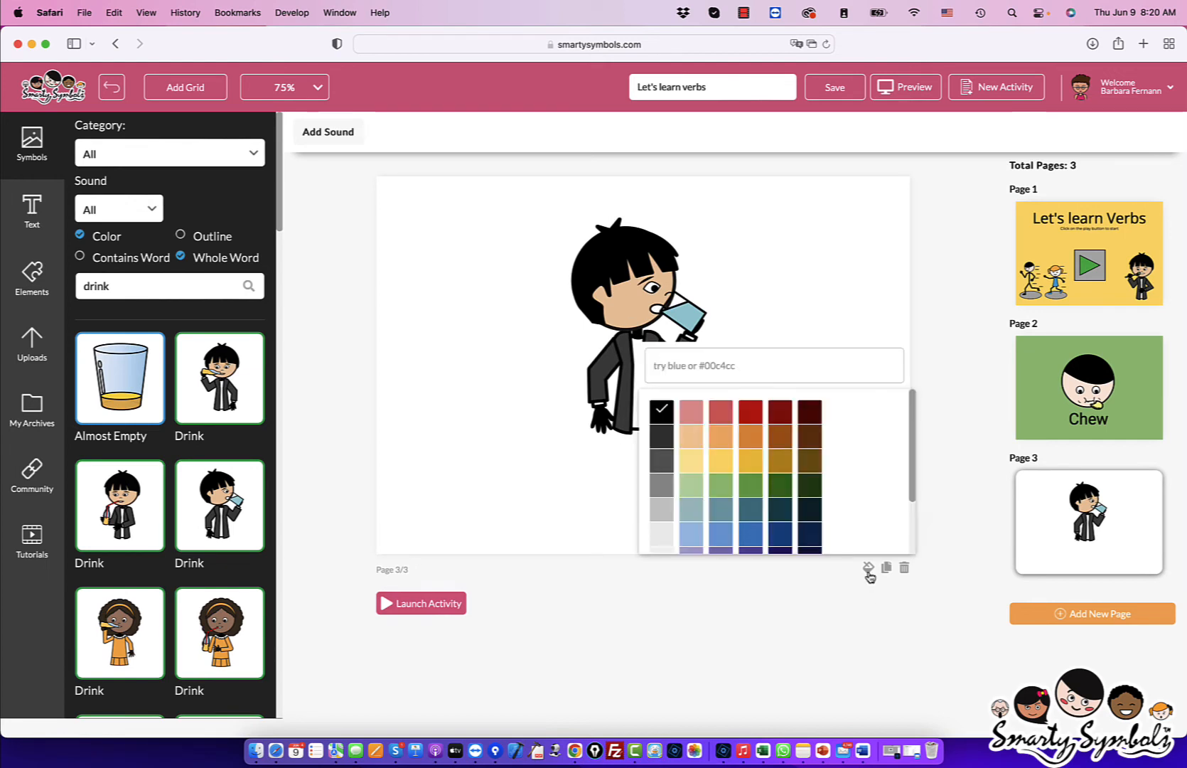
pyautogui.click(714, 433)
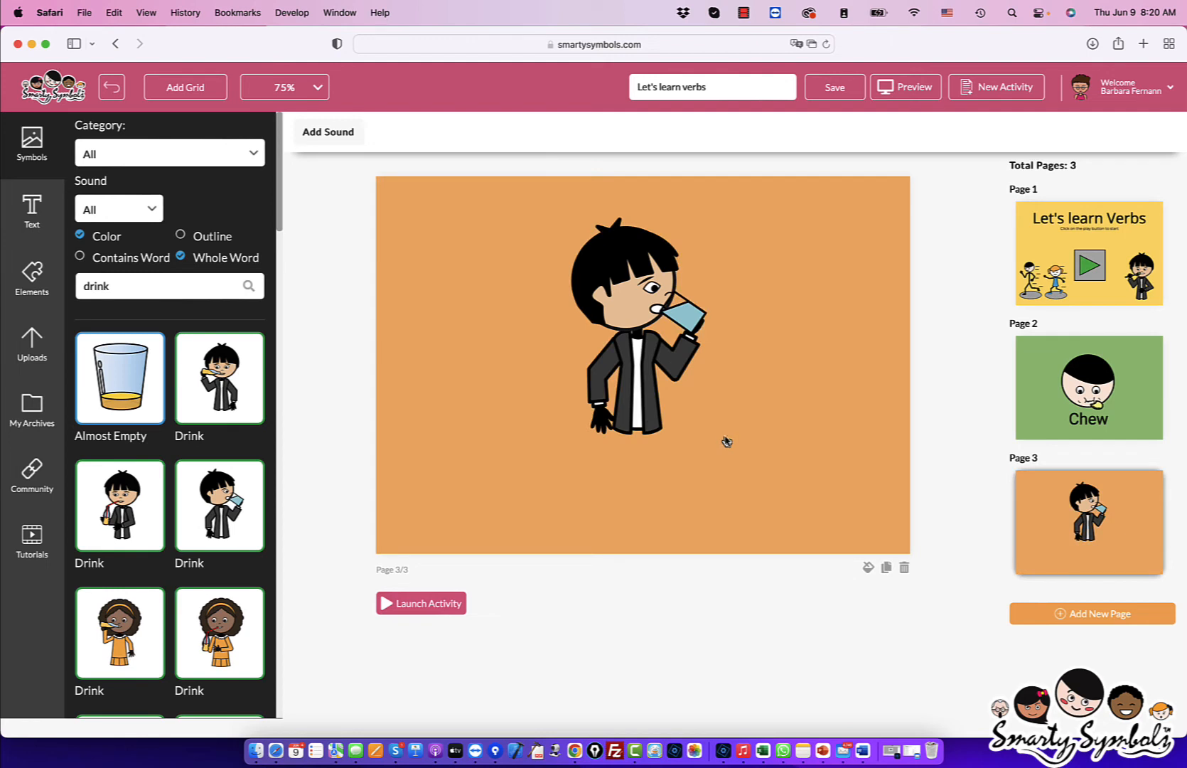
# - Copy the "Chew" text from page 2 to below the boy on page 3 and change its wording to "Drink"
pyautogui.click(1081, 399)
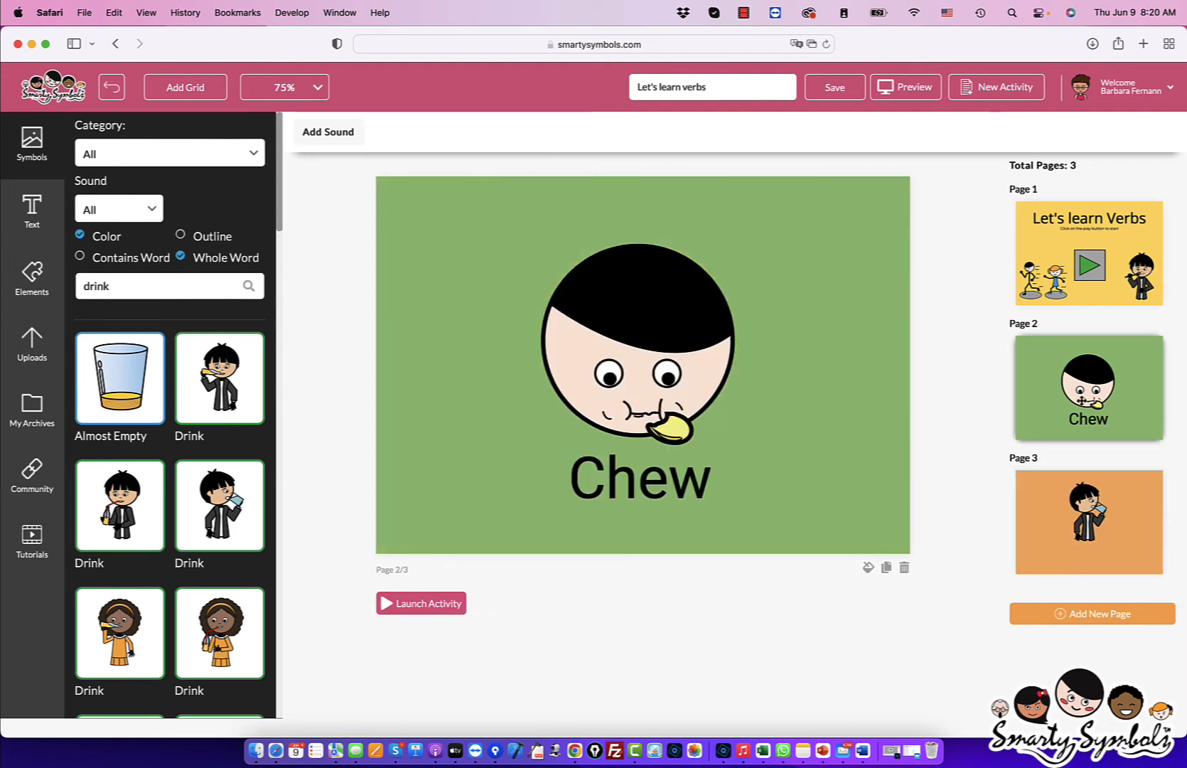
pyautogui.click(649, 482)
pyautogui.click(1018, 531)
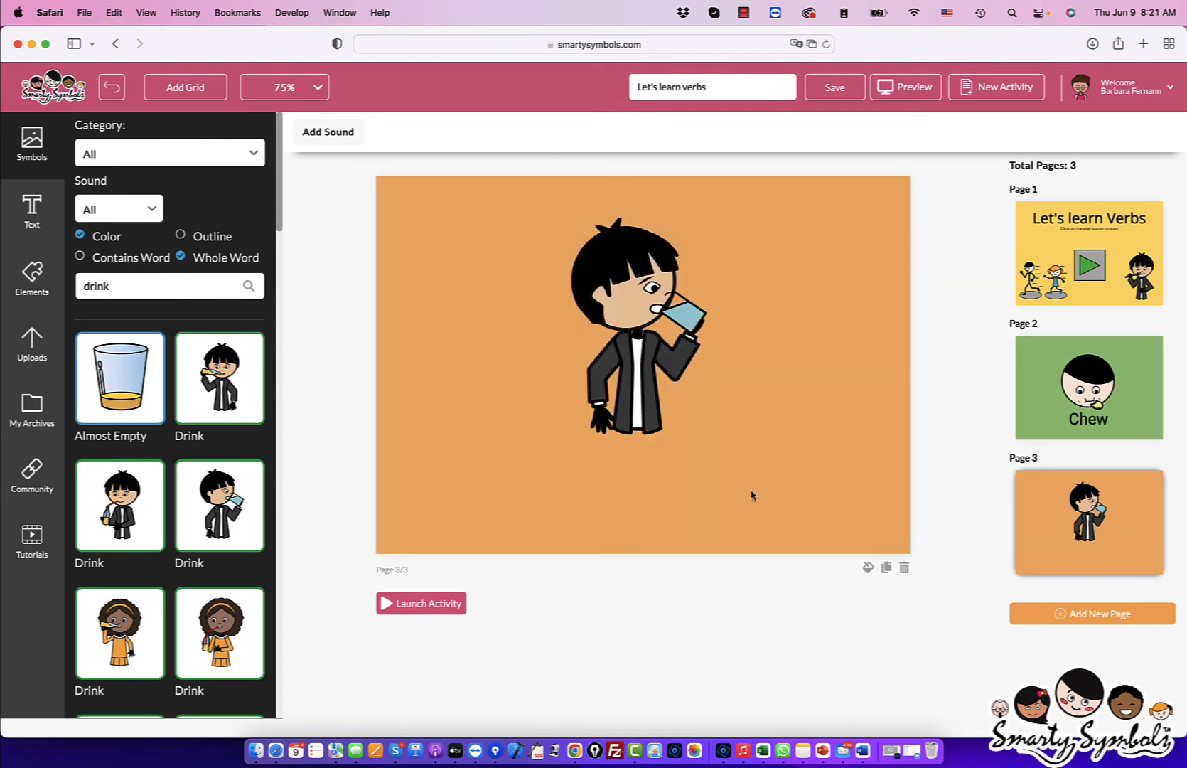
pyautogui.press('super+v')
pyautogui.click(635, 500)
pyautogui.doubleClick(634, 496)
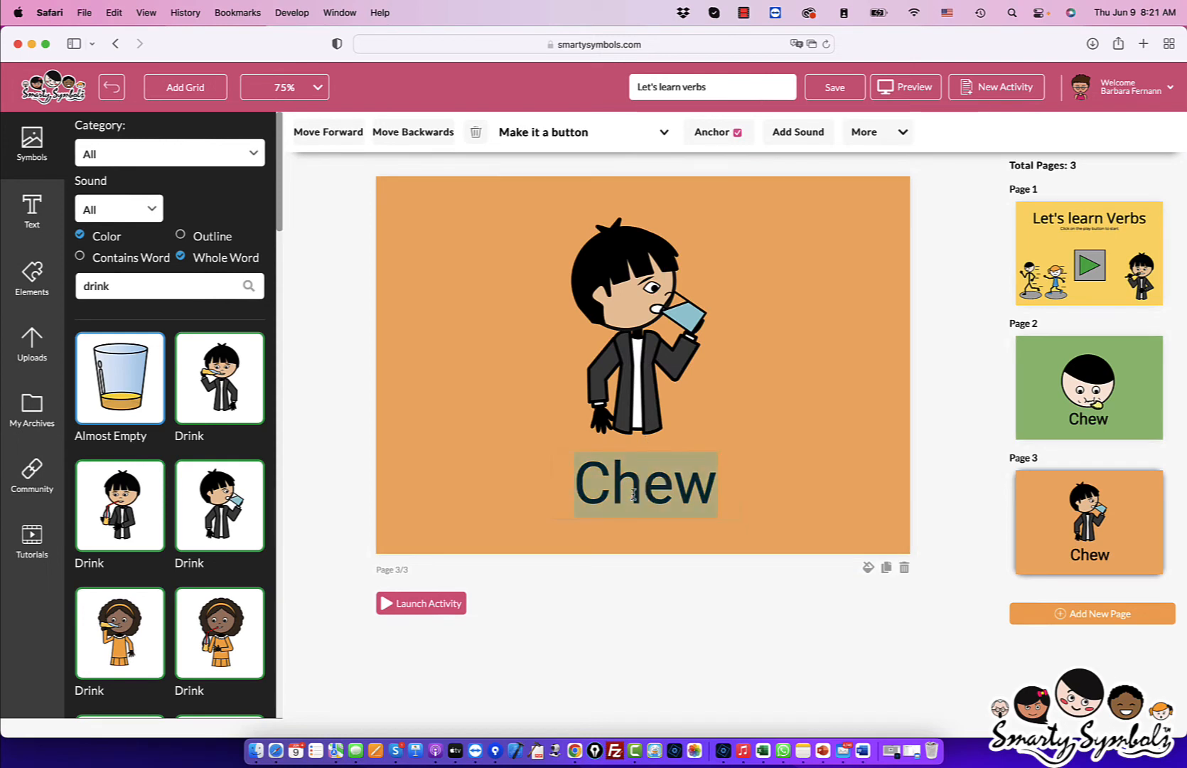
pyautogui.write('Drink')
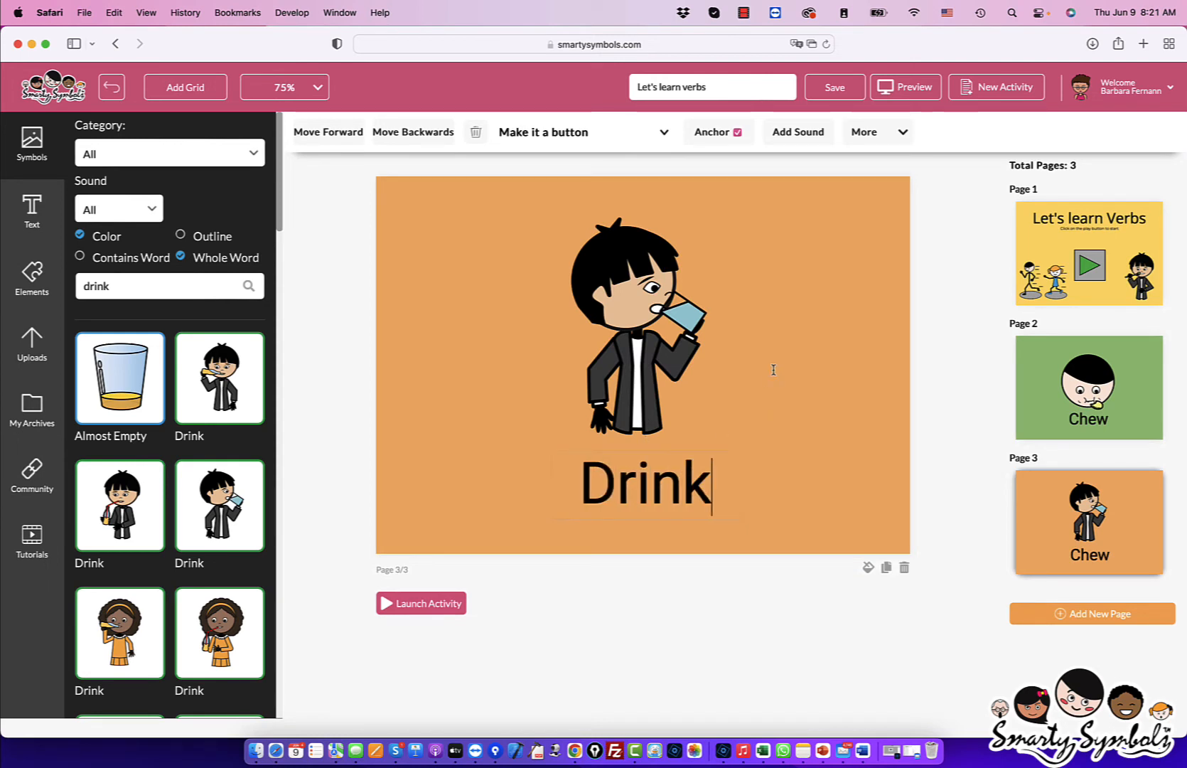
pyautogui.click(815, 338)
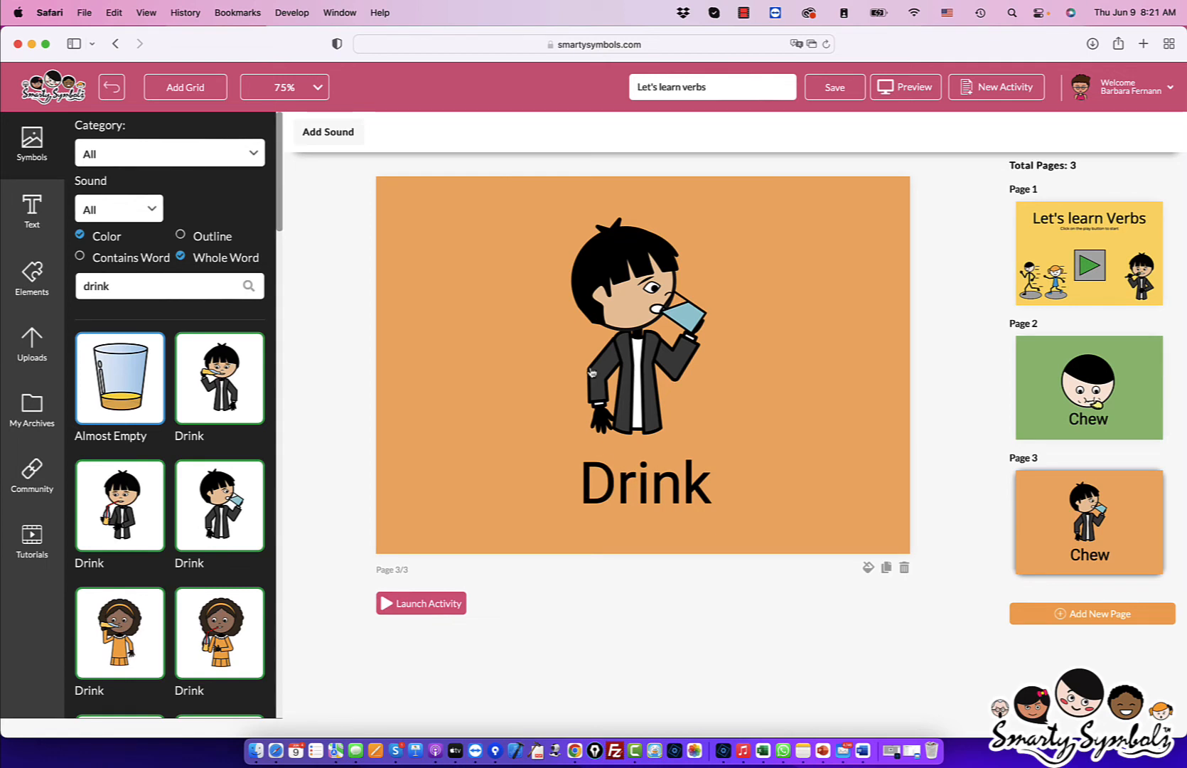
pyautogui.click(1049, 402)
pyautogui.click(1093, 553)
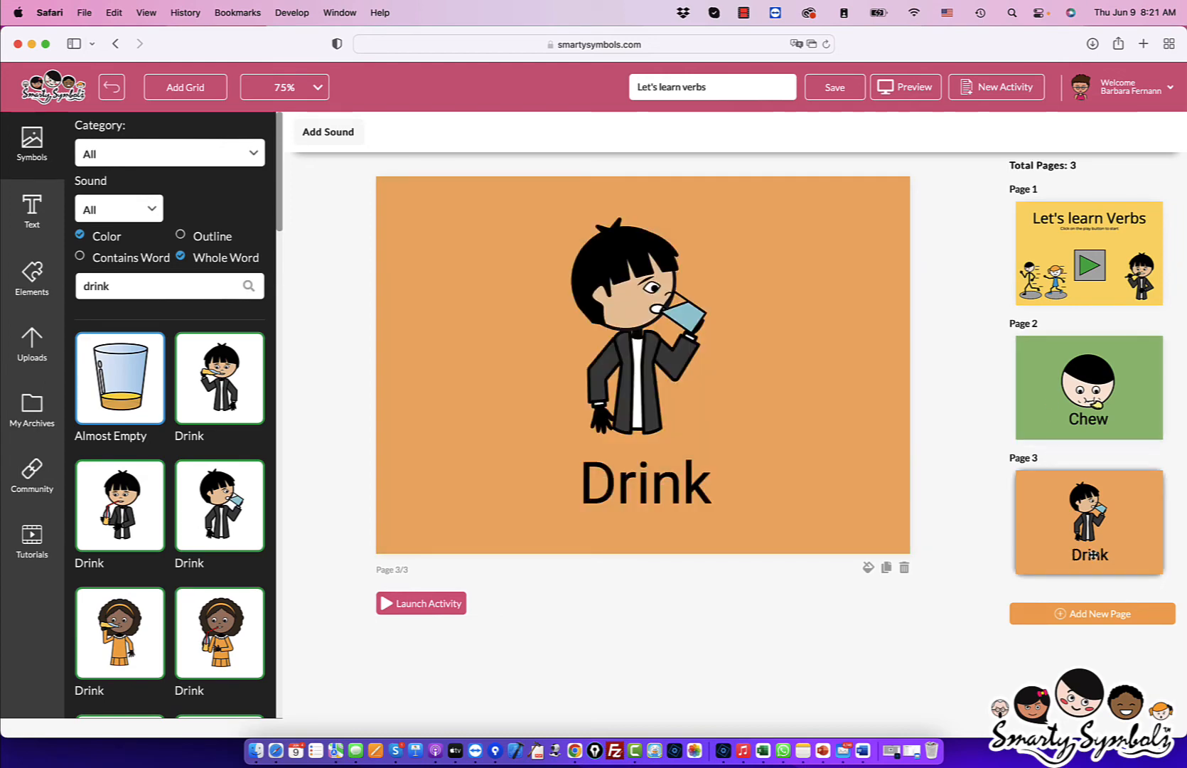
pyautogui.click(1120, 285)
pyautogui.click(1115, 414)
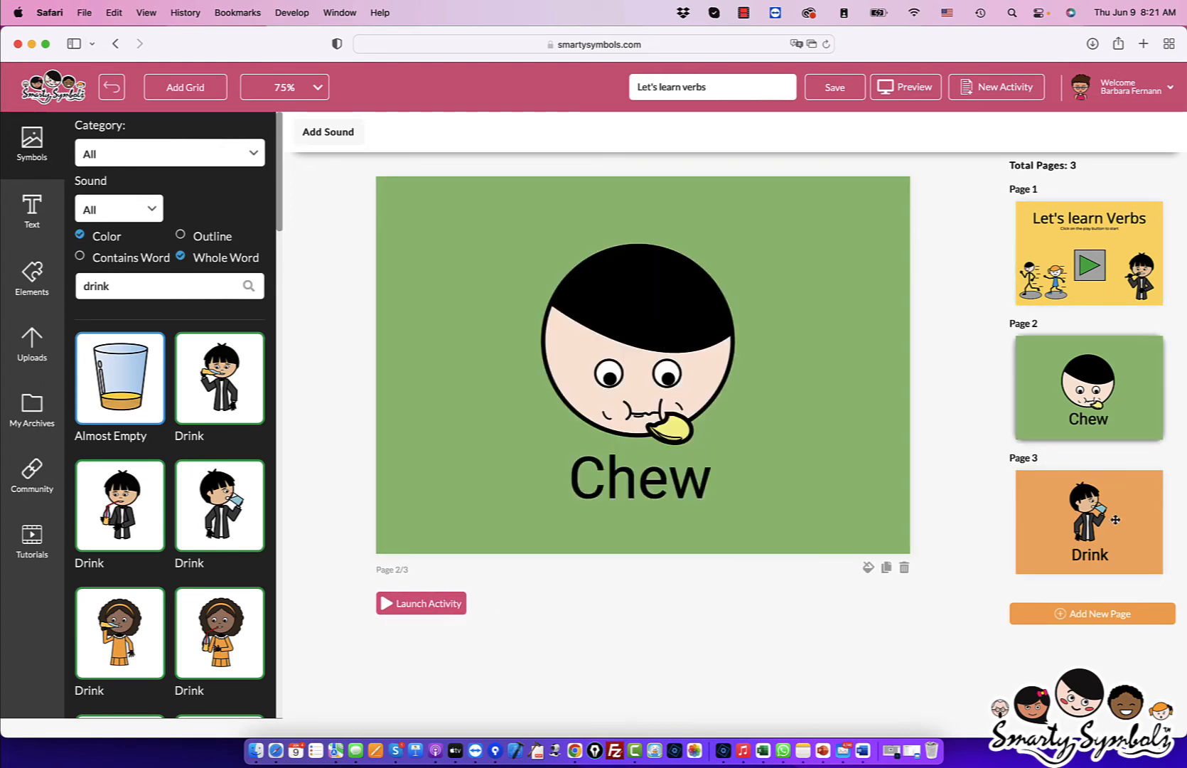
pyautogui.click(1115, 520)
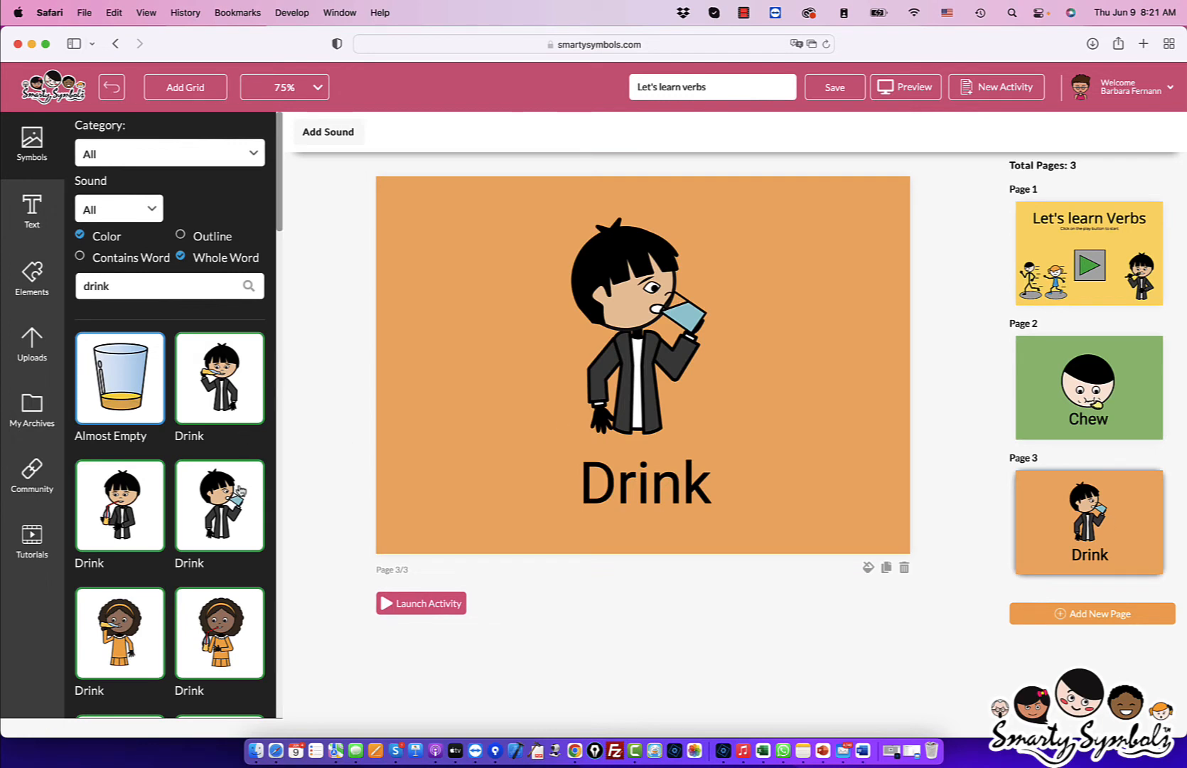
# - Add the Drink symbol of the old man with a straw to page 3, enlarged and placed left of the boy
pyautogui.scroll(-6, 238, 490)
pyautogui.moveTo(219, 377); pyautogui.dragTo(609, 473)
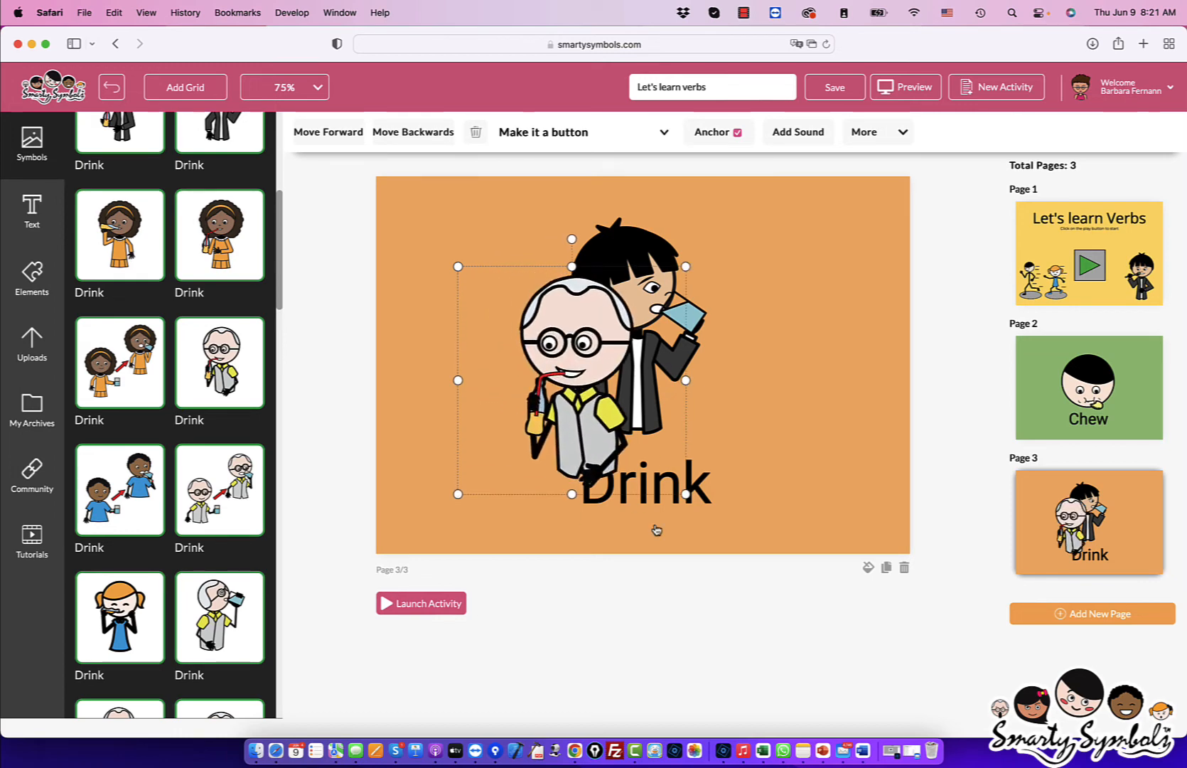
pyautogui.moveTo(592, 356); pyautogui.dragTo(502, 347)
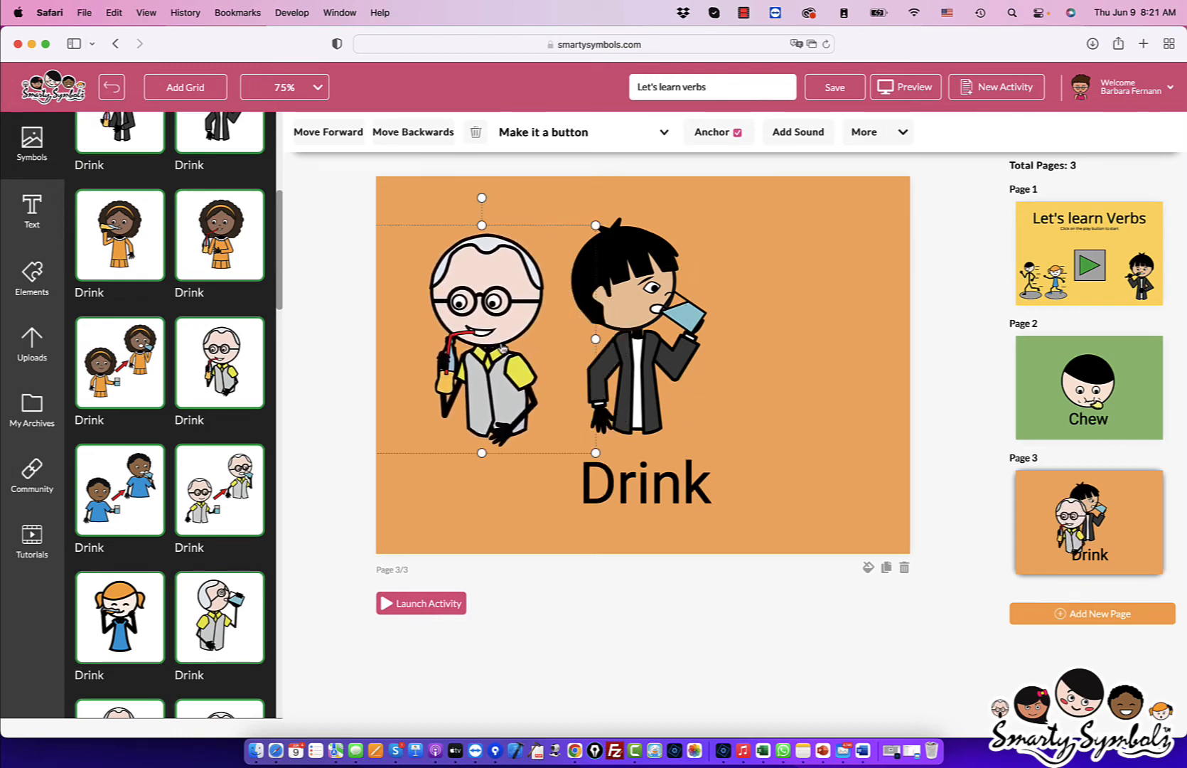
# - Add the orange-haired girl's Drink From Fountain symbol to page 3 without replacing anything, enlarge it and place it right of the boy
pyautogui.scroll(-5, 211, 558)
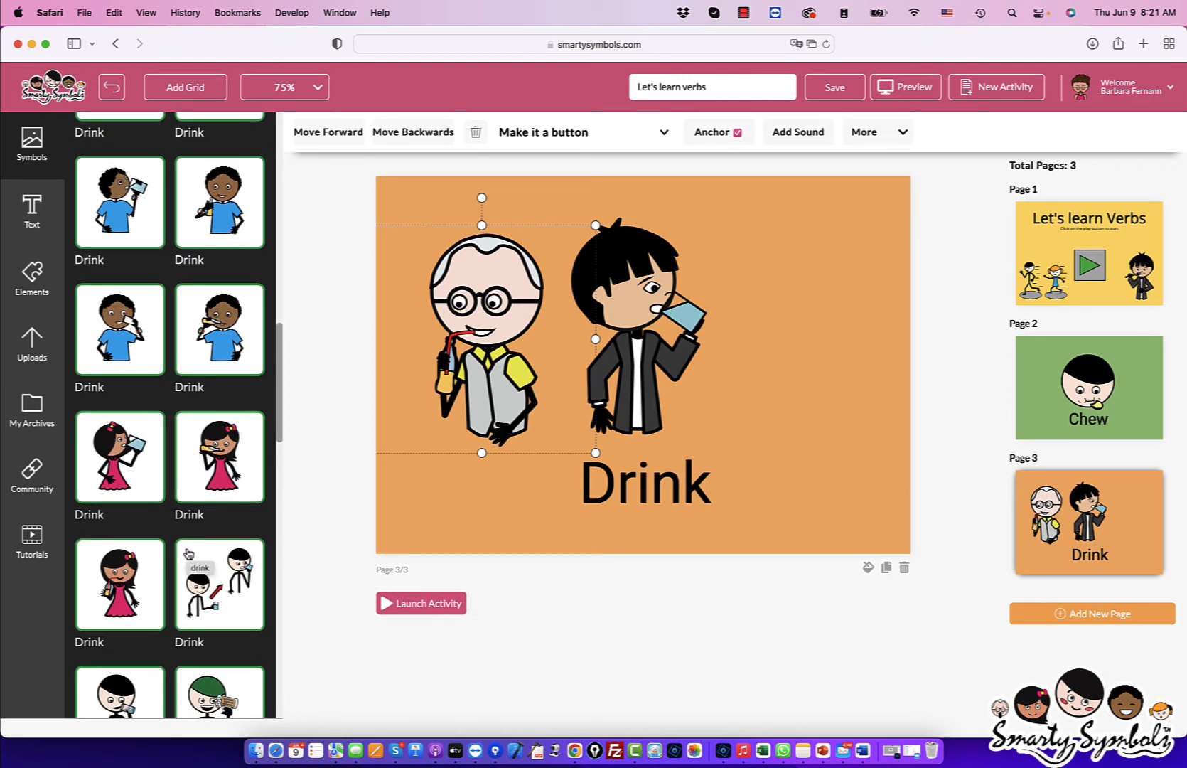
pyautogui.scroll(-8, 189, 554)
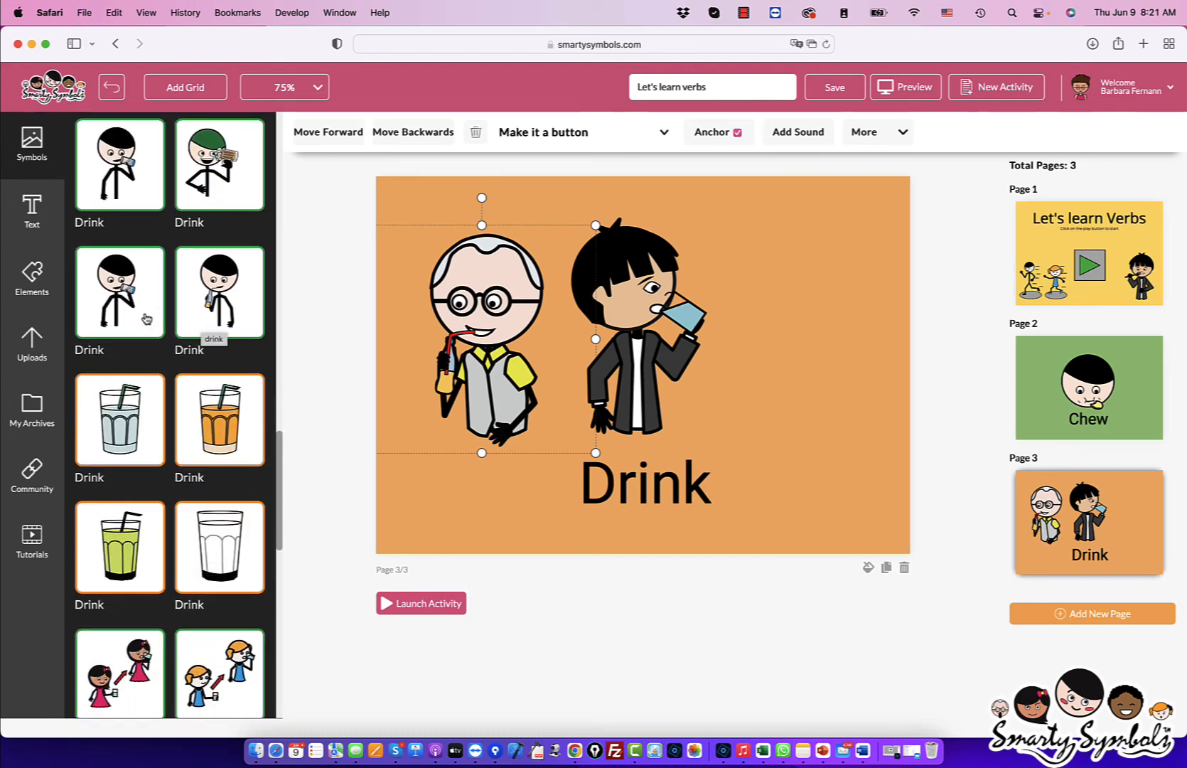
pyautogui.scroll(-8, 121, 304)
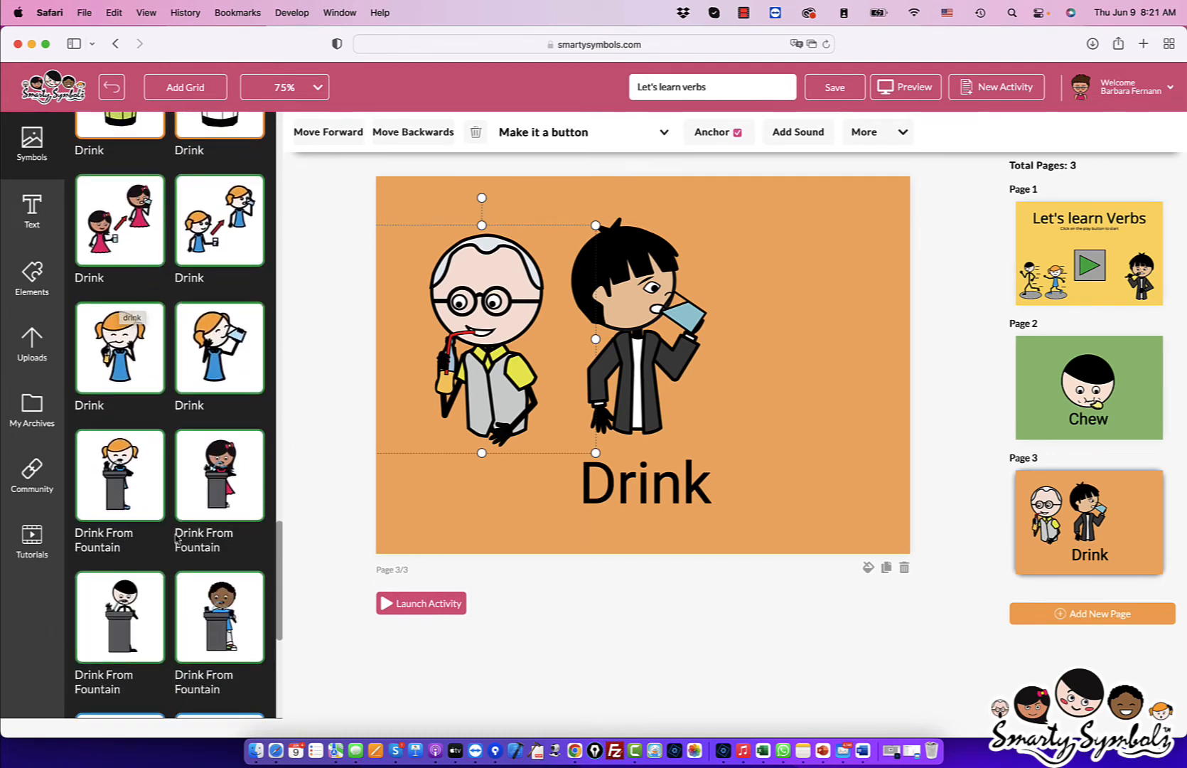
pyautogui.moveTo(119, 558); pyautogui.dragTo(747, 331)
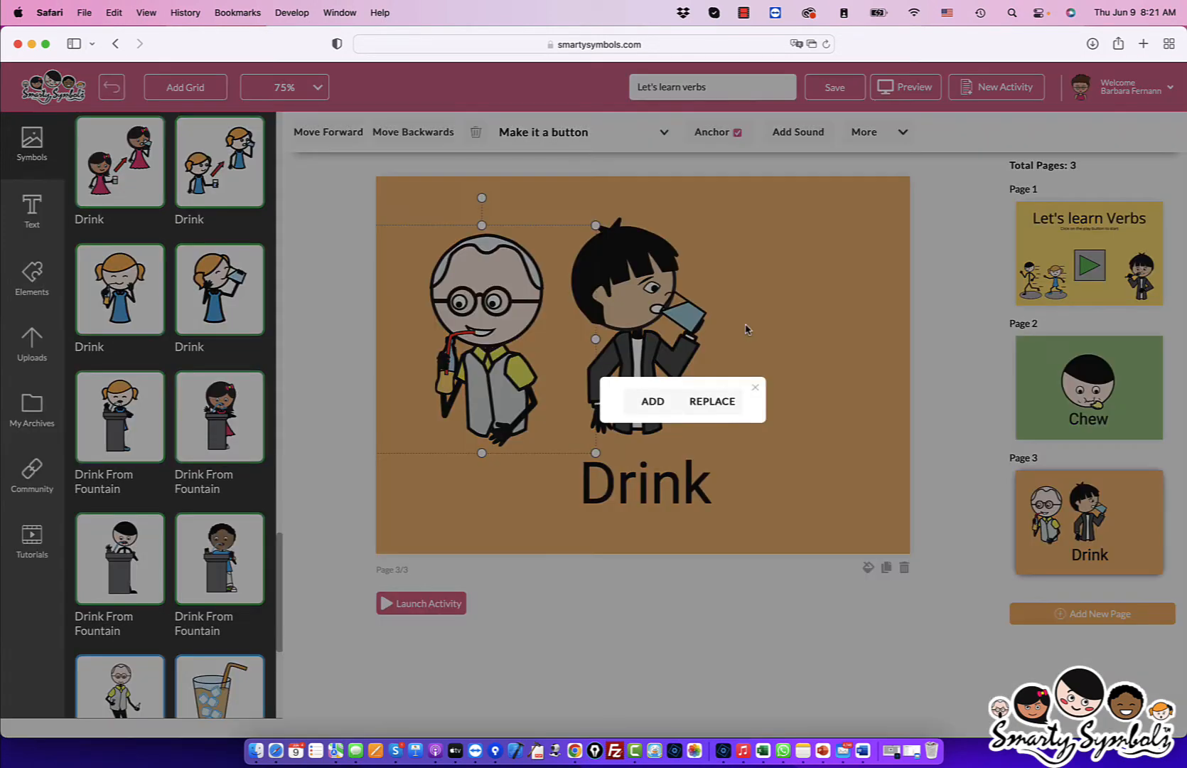
pyautogui.click(667, 403)
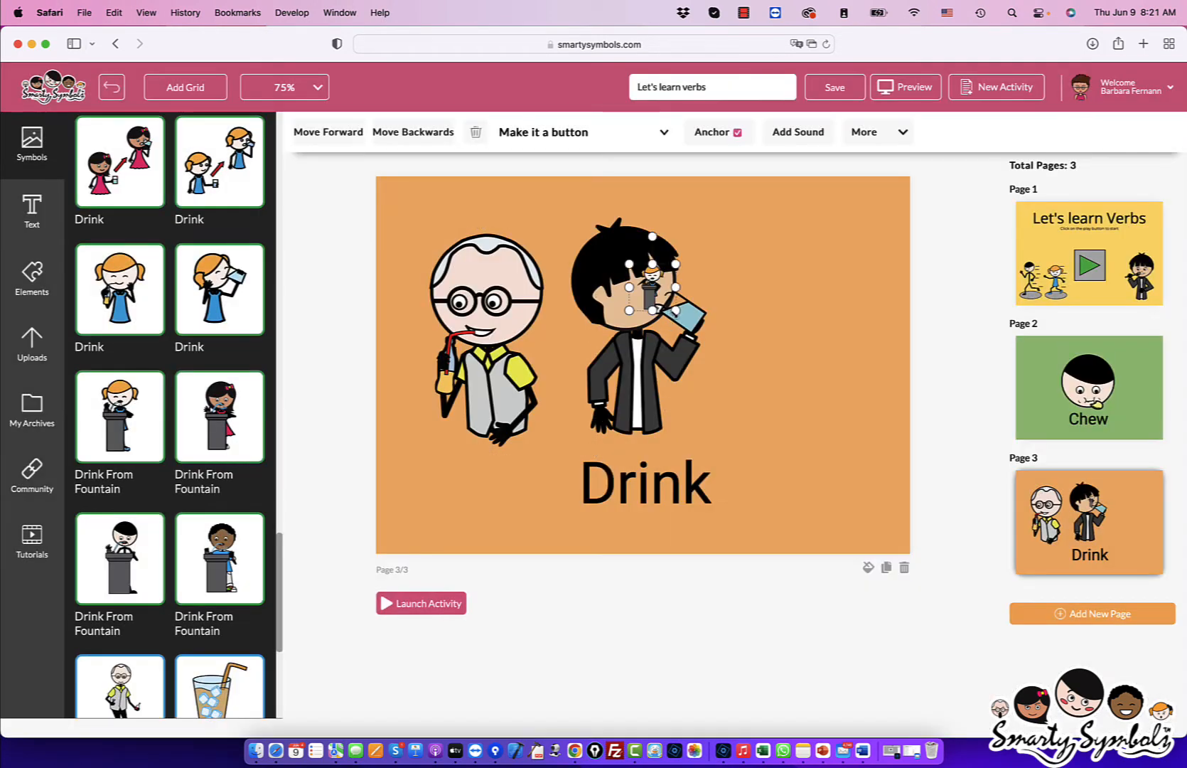
pyautogui.moveTo(676, 311); pyautogui.dragTo(837, 506)
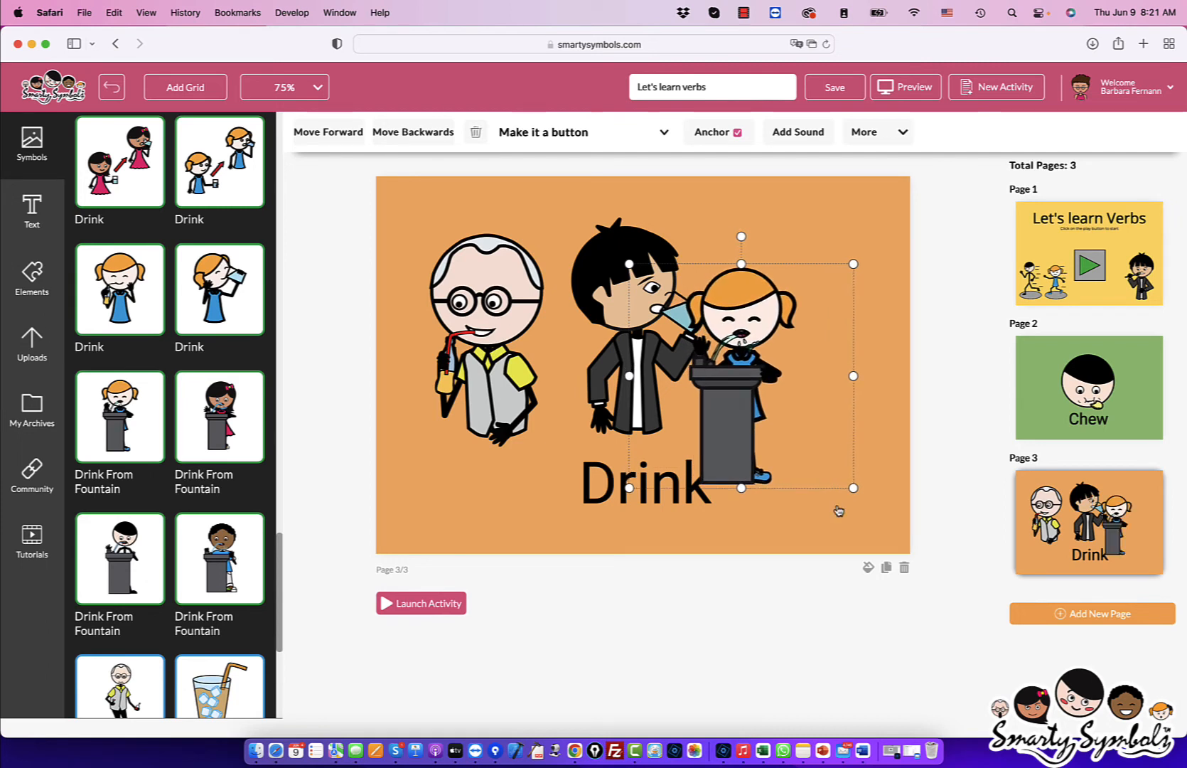
pyautogui.moveTo(761, 384); pyautogui.dragTo(788, 372)
pyautogui.click(865, 496)
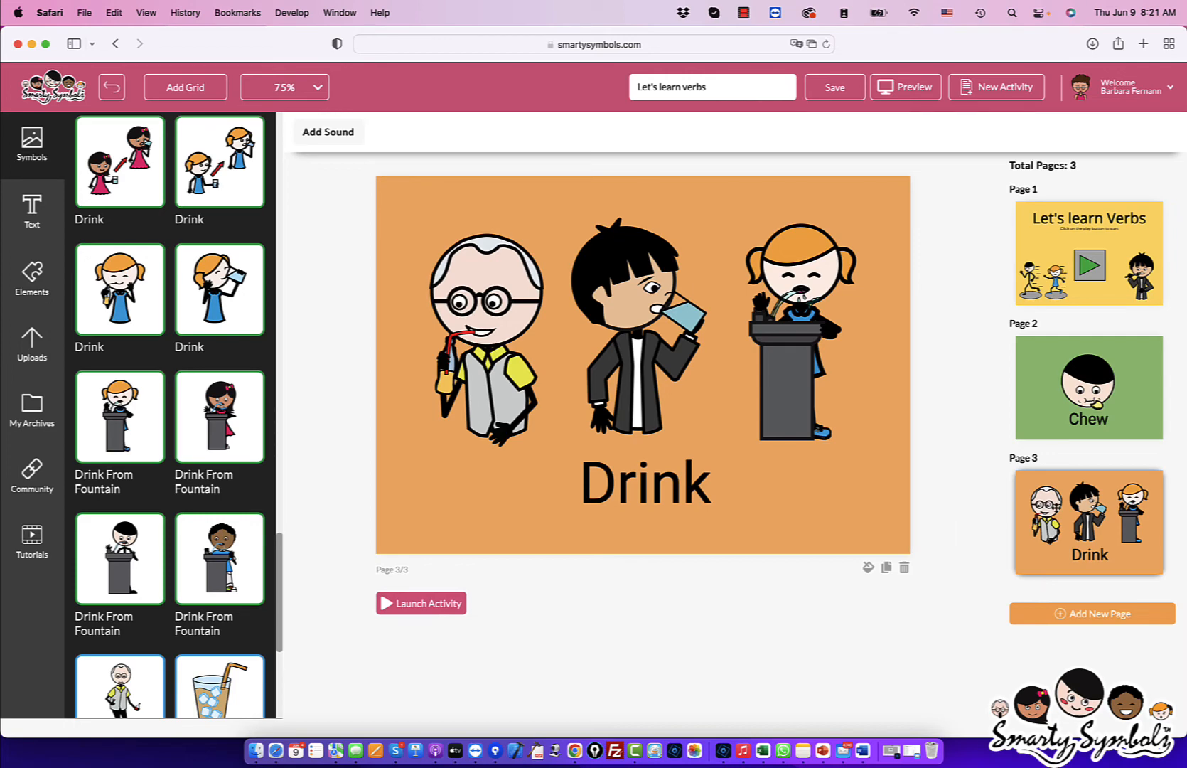
pyautogui.click(1068, 435)
pyautogui.click(1078, 513)
pyautogui.click(1109, 302)
pyautogui.click(1095, 550)
# - Add a fourth page and set its background to light blue
pyautogui.click(1102, 615)
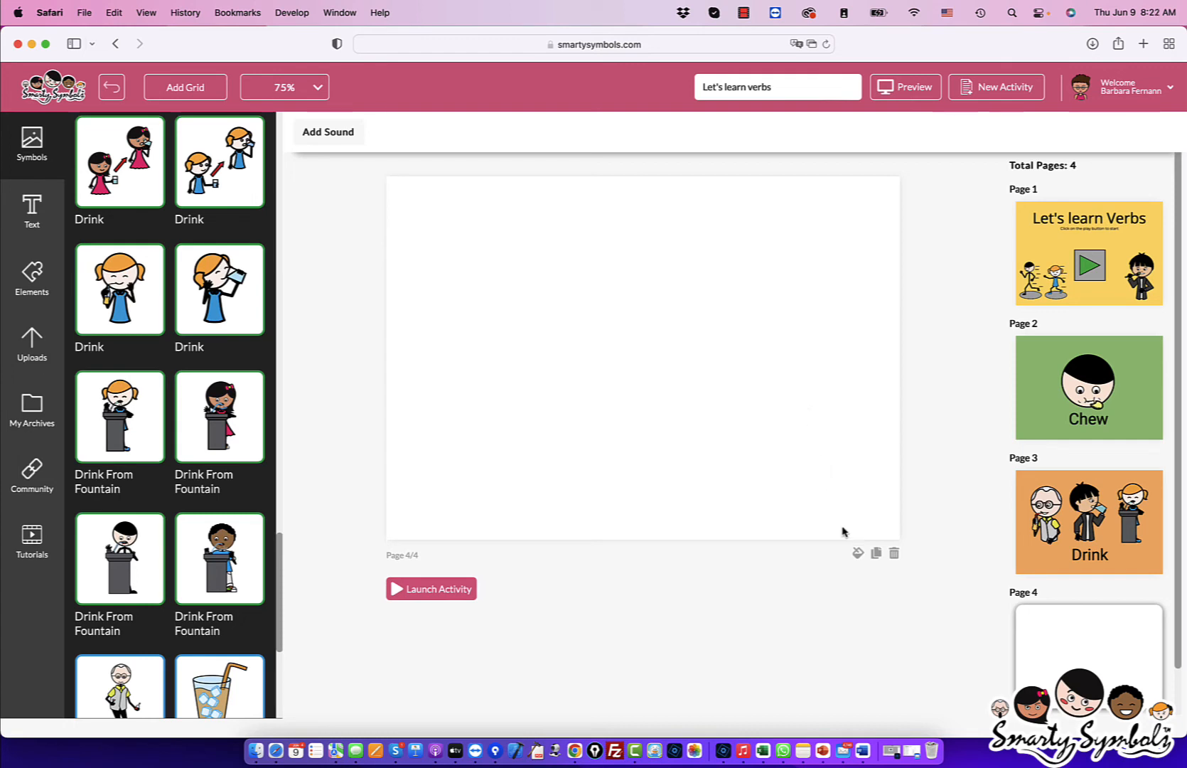
pyautogui.click(857, 555)
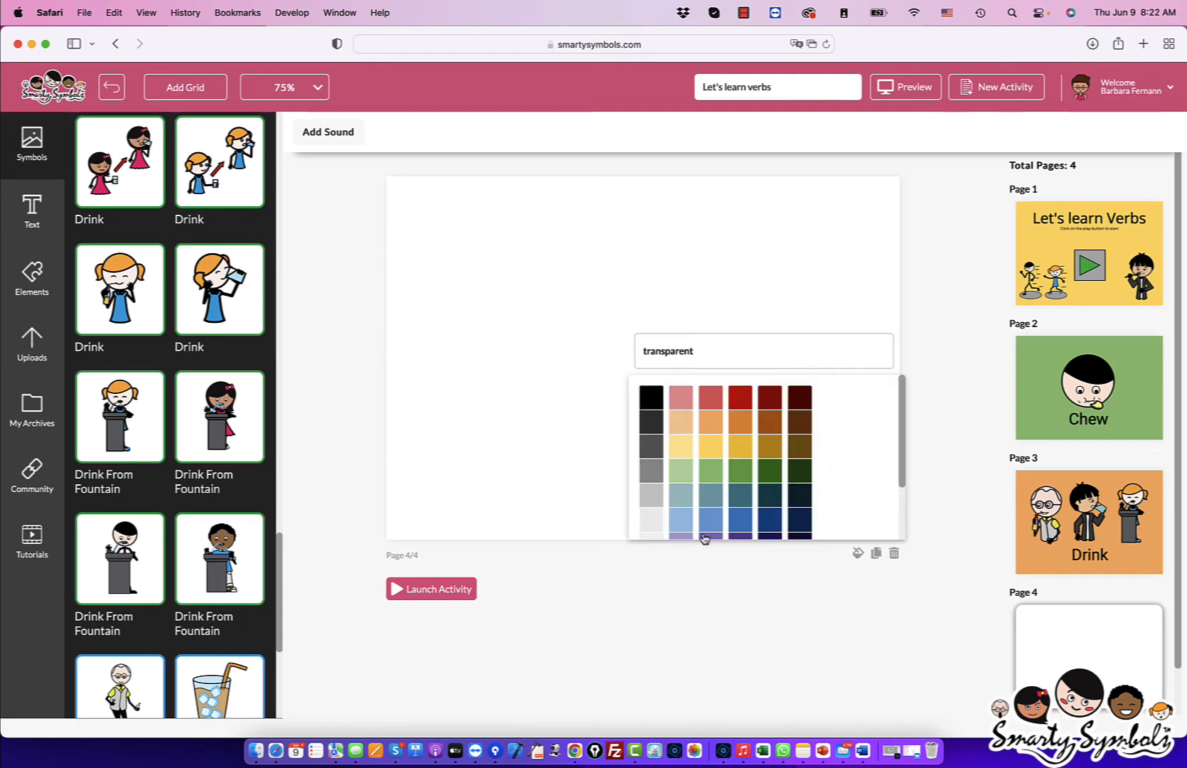
pyautogui.click(684, 520)
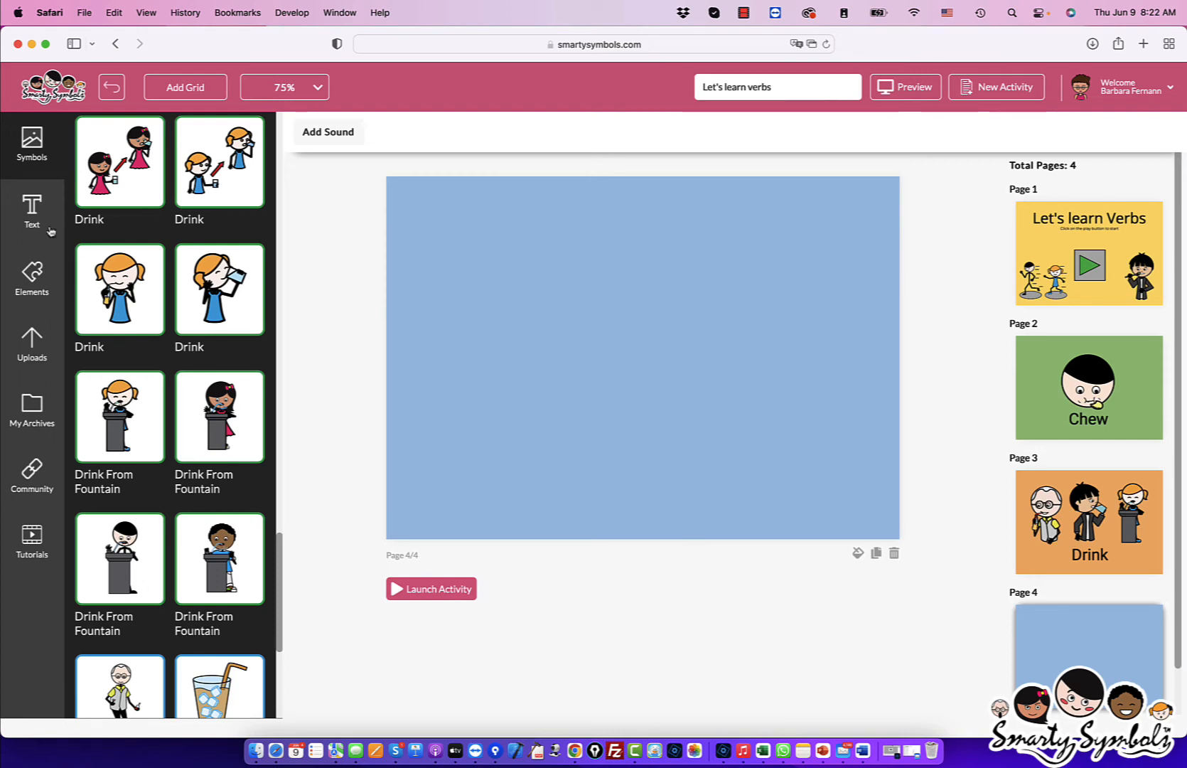
# - Paste the copied "Chew" text onto page 4 and center it near the page's upper edge
pyautogui.click(33, 212)
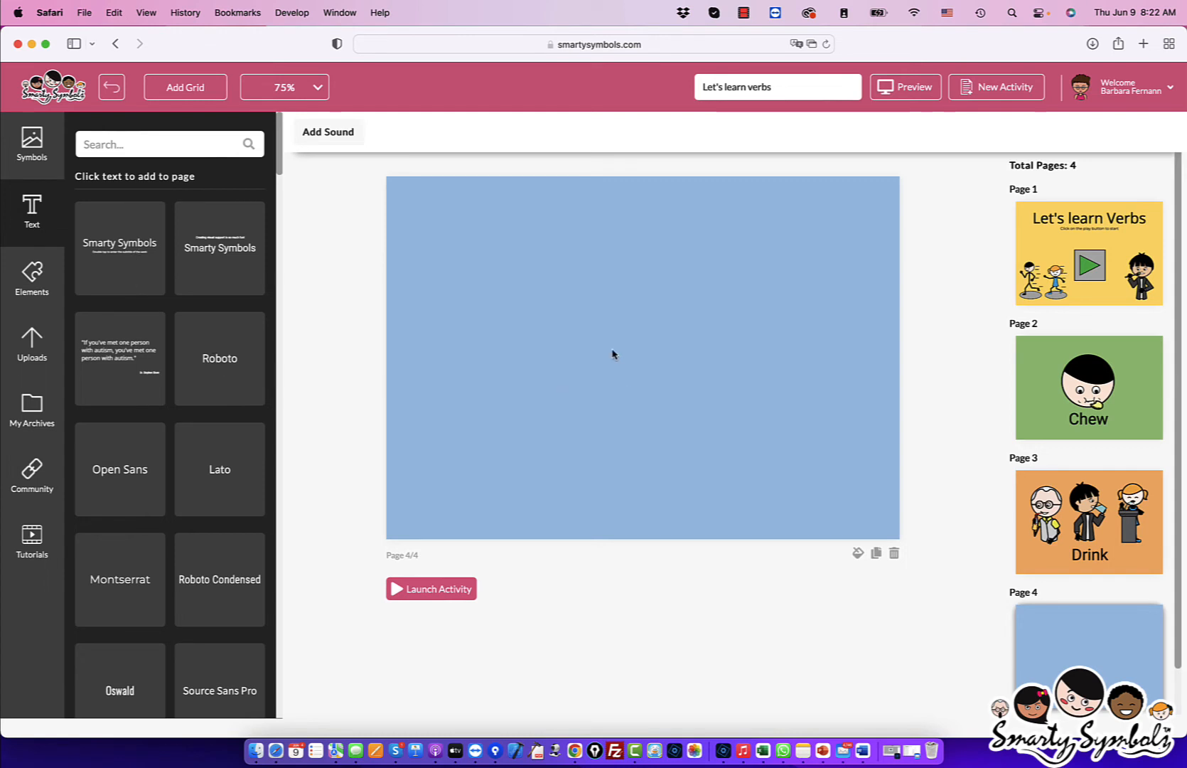
pyautogui.press('super+v')
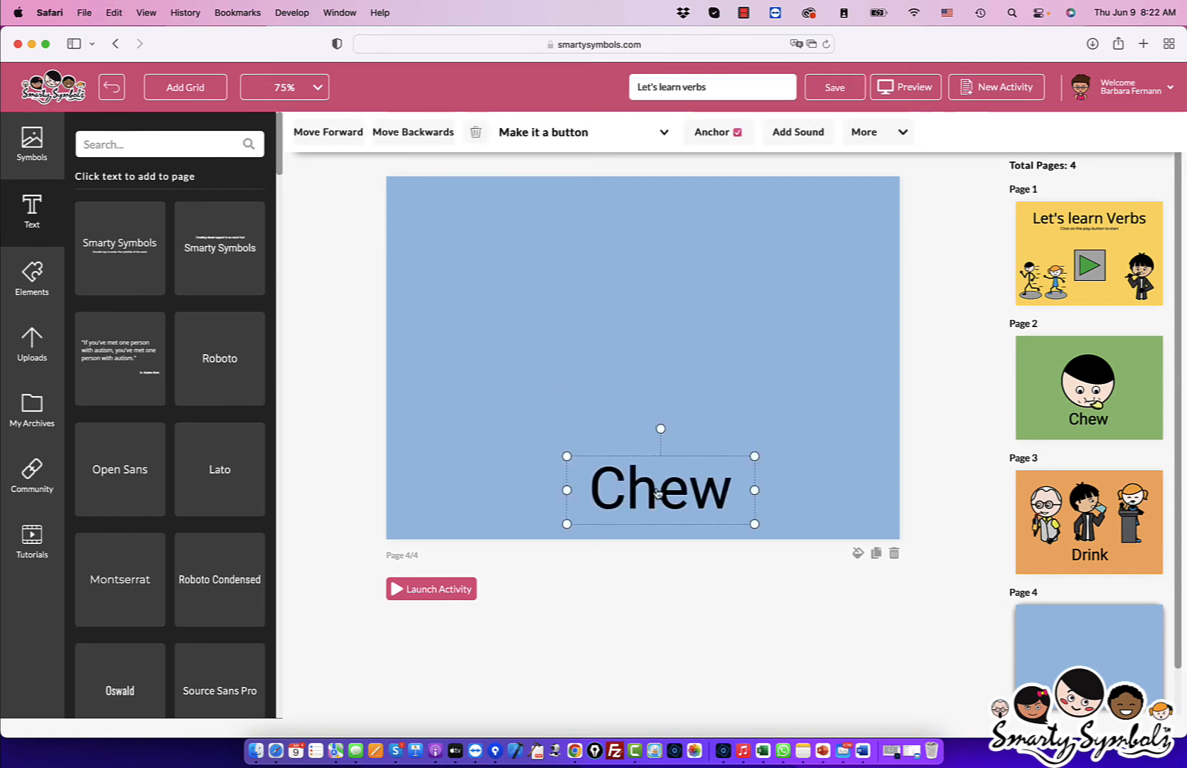
pyautogui.moveTo(655, 491); pyautogui.dragTo(628, 229)
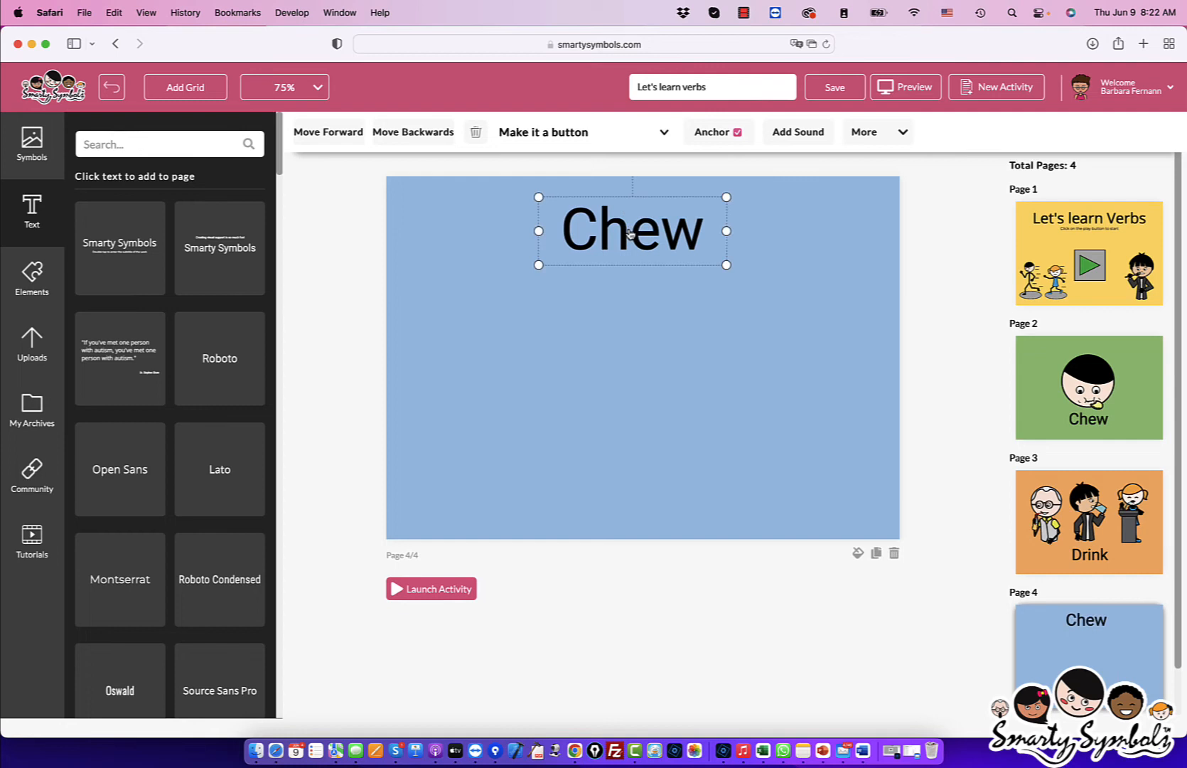
# - Copy the chewing face symbol from page 2 onto page 4
pyautogui.click(1066, 387)
pyautogui.click(646, 364)
pyautogui.press('cmd+c')
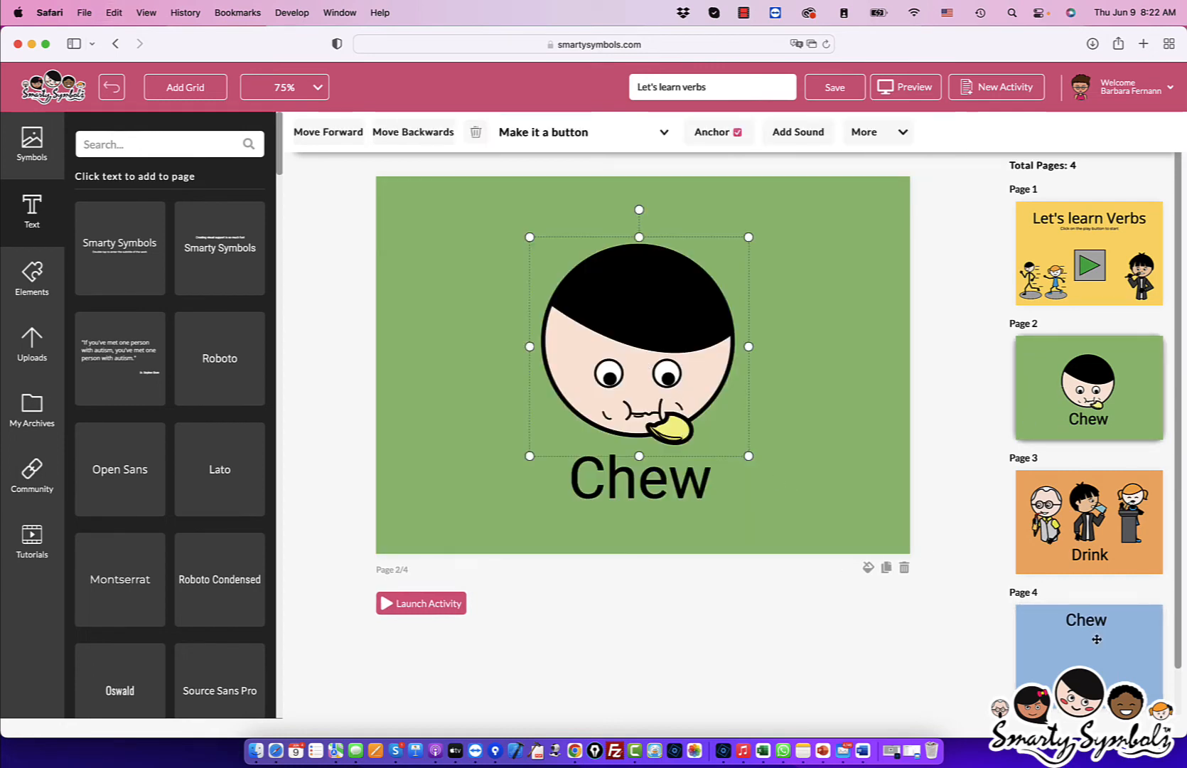
pyautogui.click(1096, 639)
pyautogui.press('cmd+v')
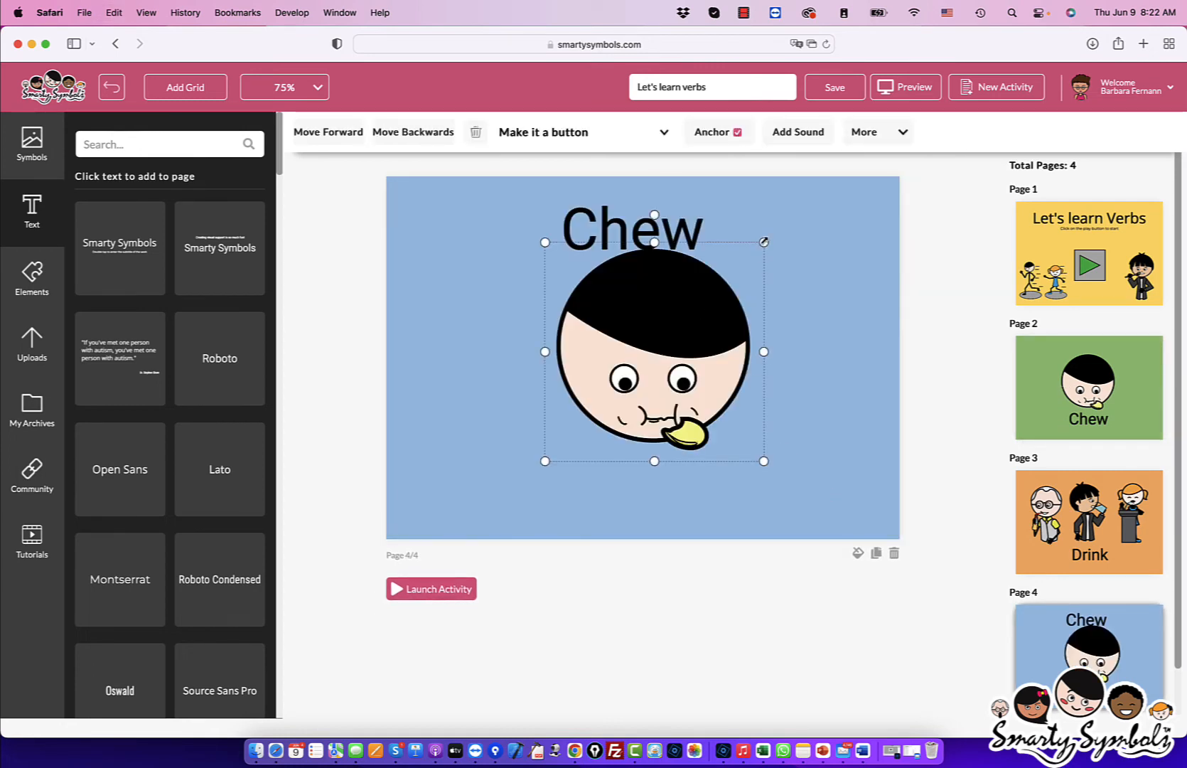
# - Shrink the chewing face on page 4 and place it on the page's left half below the "Chew" text
pyautogui.moveTo(763, 242); pyautogui.dragTo(674, 334)
pyautogui.moveTo(604, 397); pyautogui.dragTo(499, 345)
pyautogui.moveTo(570, 410); pyautogui.dragTo(615, 493)
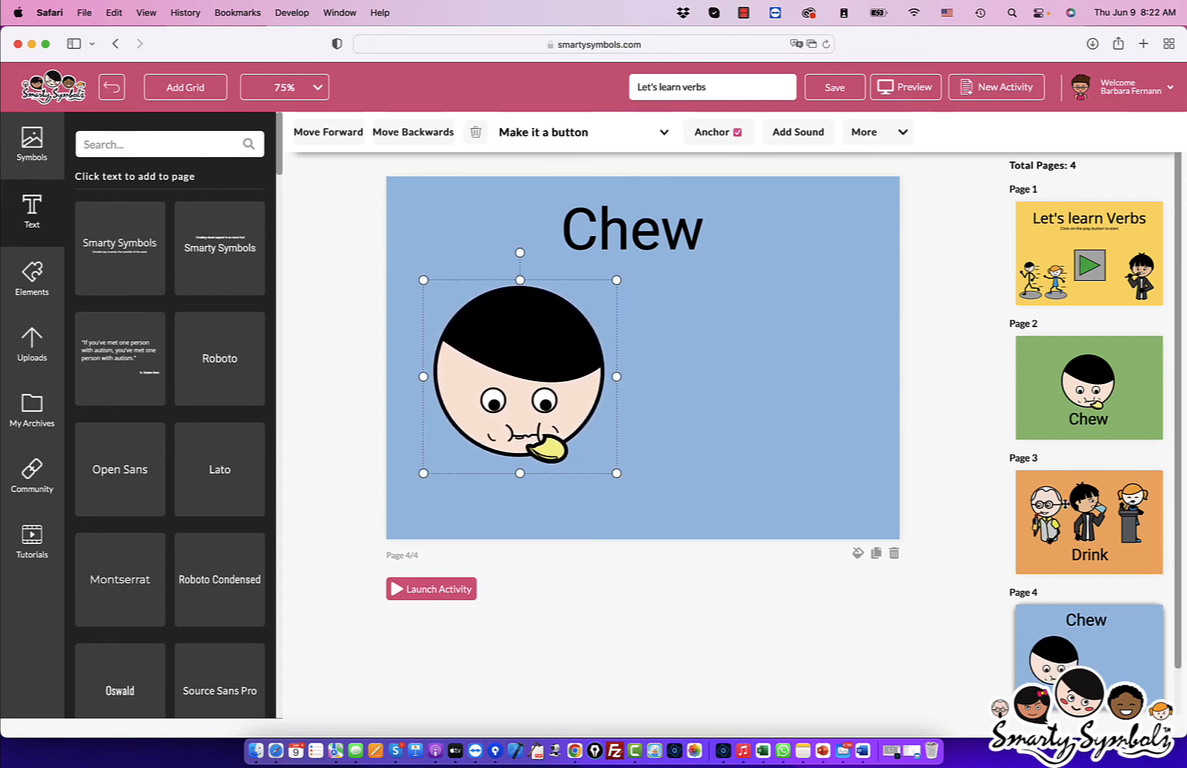
# - Copy the older man's drinking symbol from page 3 to page 4 and place it to the right of the chewing face
pyautogui.click(1075, 523)
pyautogui.click(535, 321)
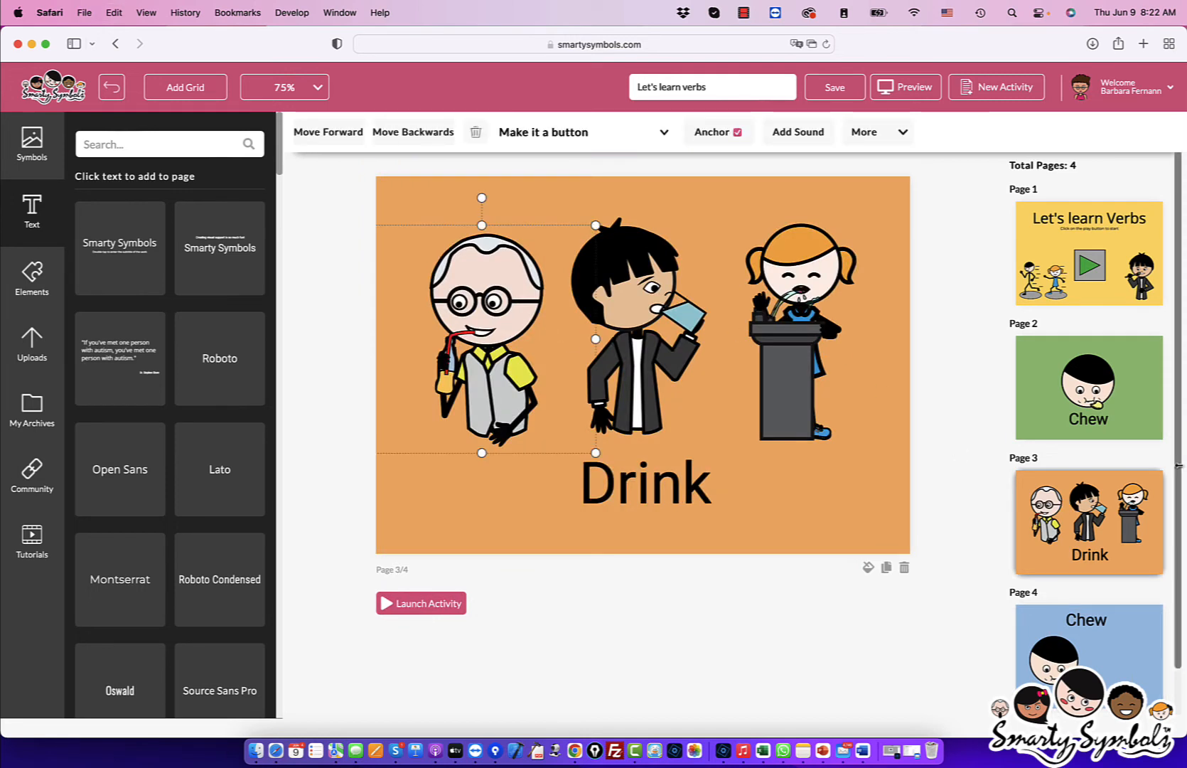
pyautogui.click(1098, 648)
pyautogui.press('super+v')
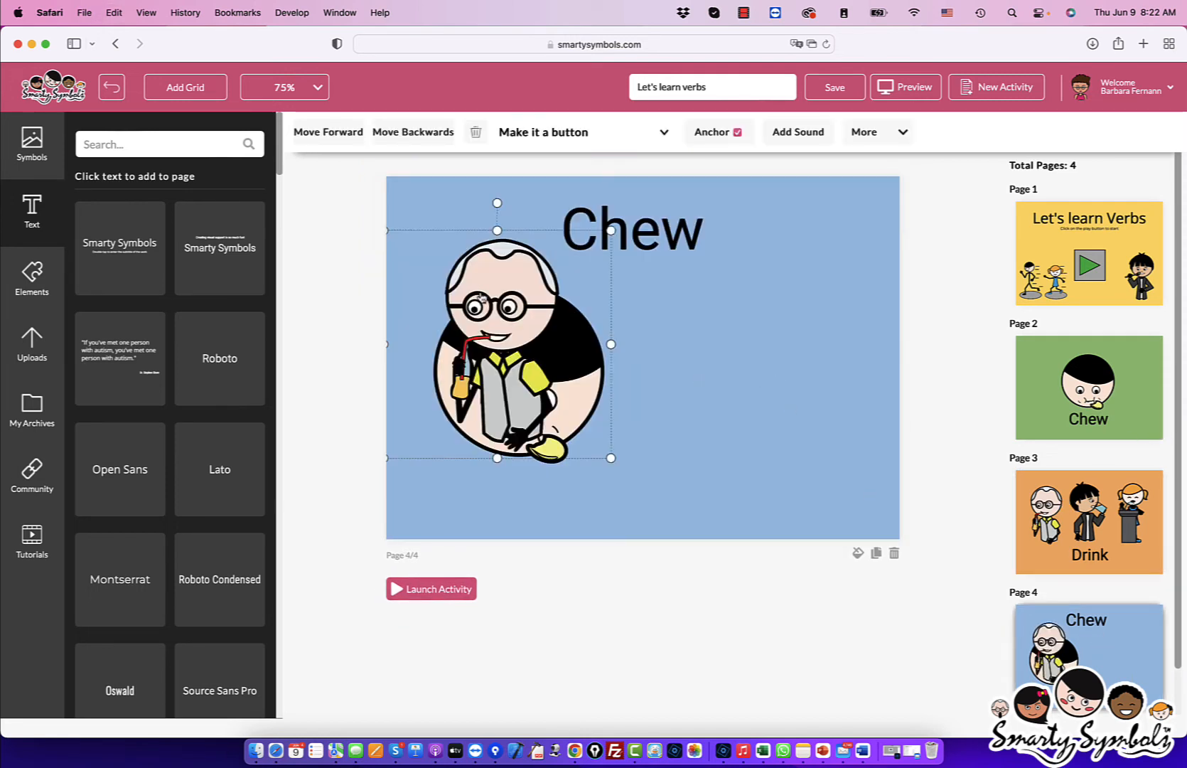
pyautogui.moveTo(482, 297); pyautogui.dragTo(741, 332)
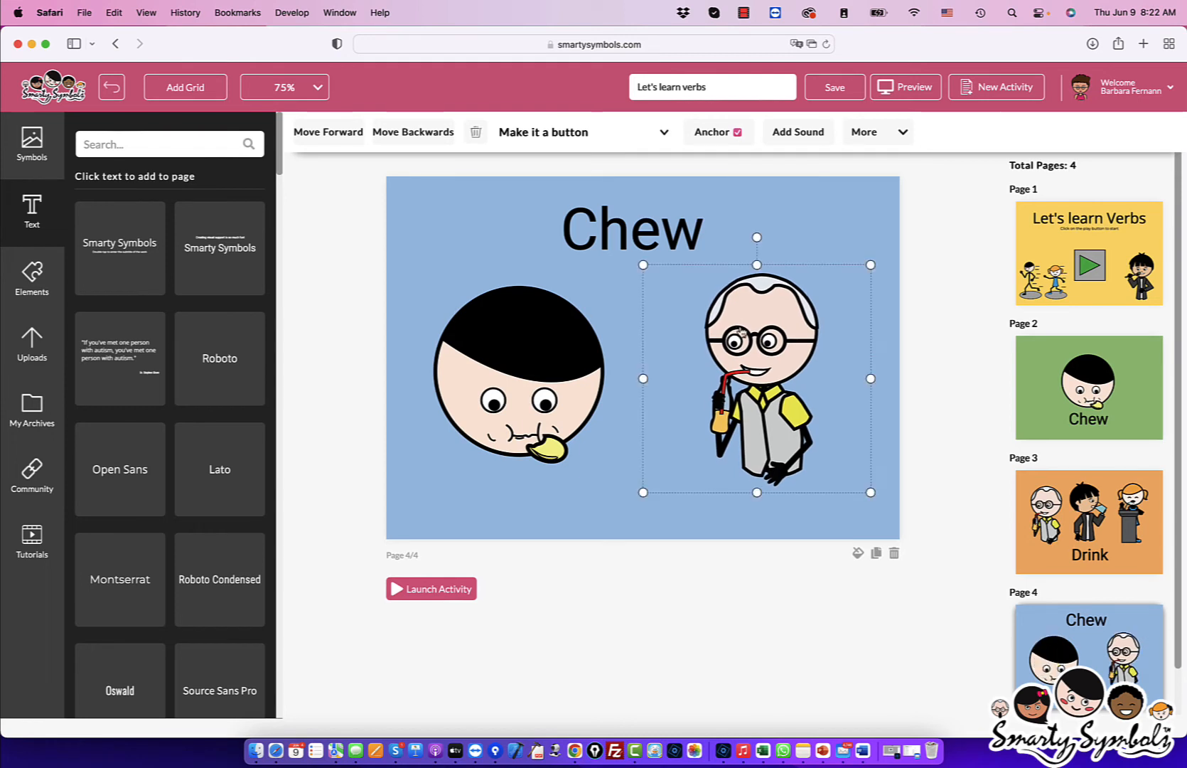
pyautogui.click(828, 220)
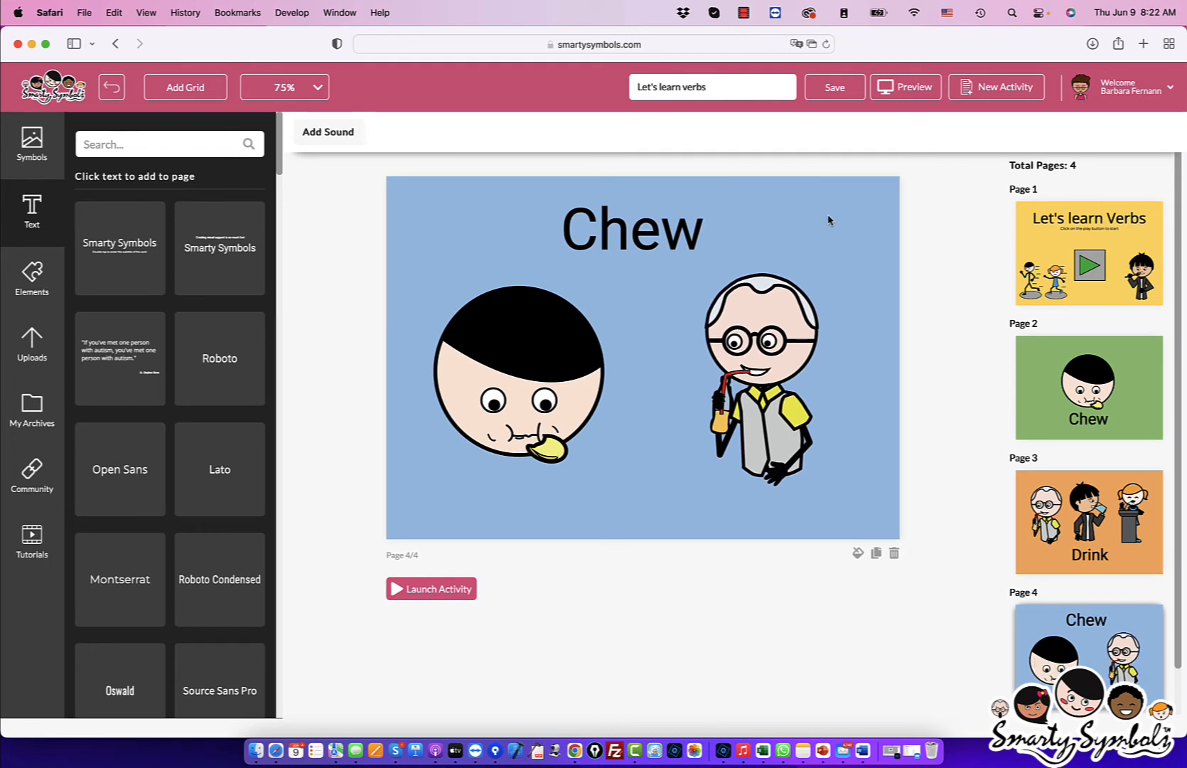
pyautogui.click(659, 231)
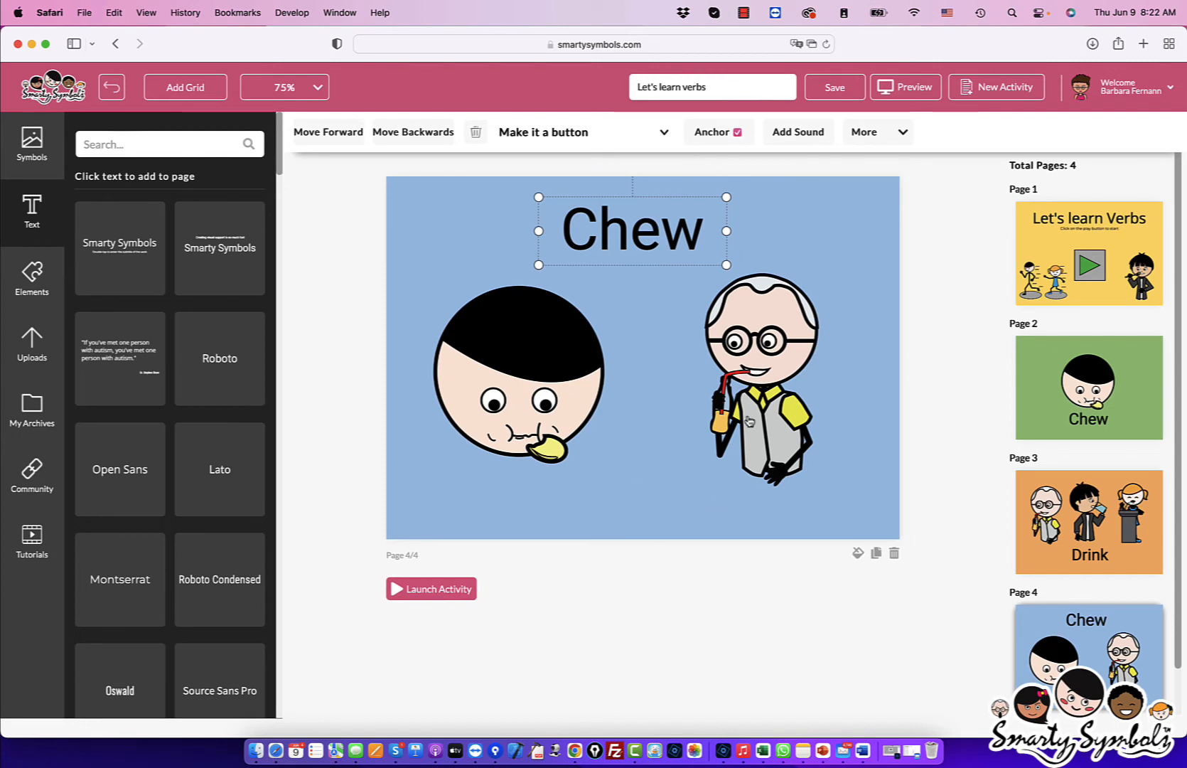
pyautogui.moveTo(748, 420); pyautogui.dragTo(738, 413)
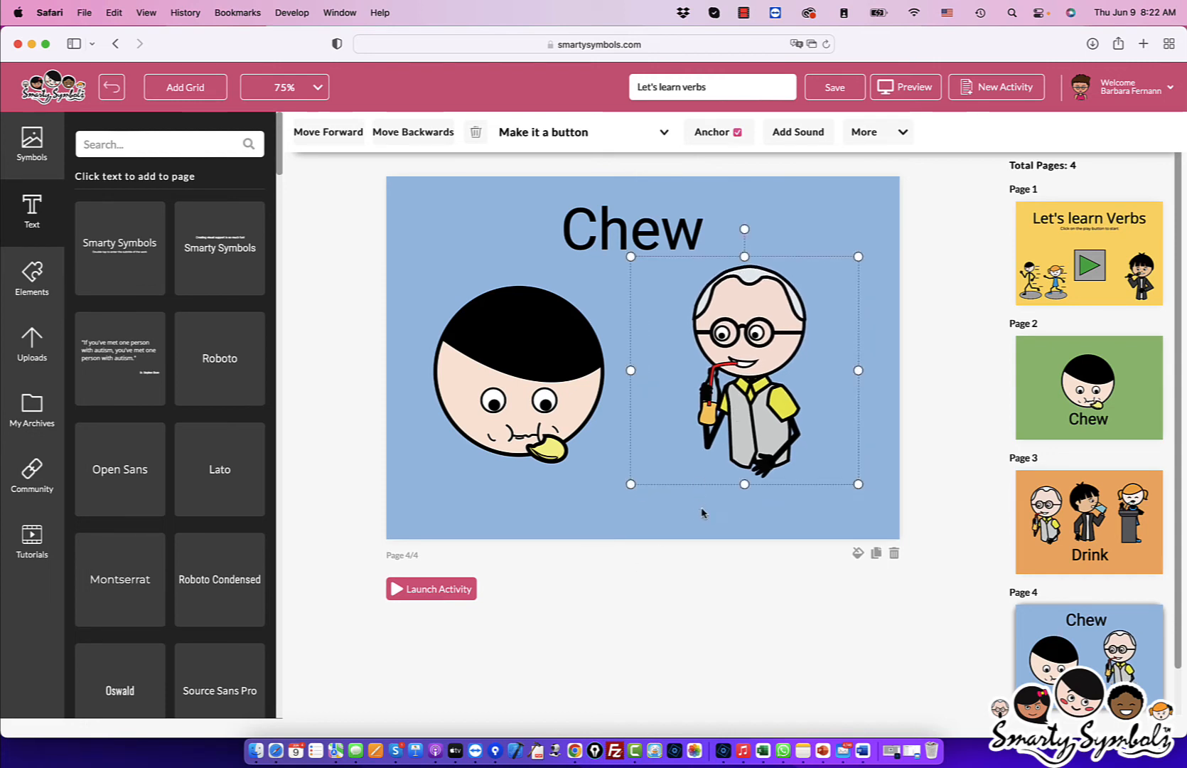
pyautogui.click(702, 512)
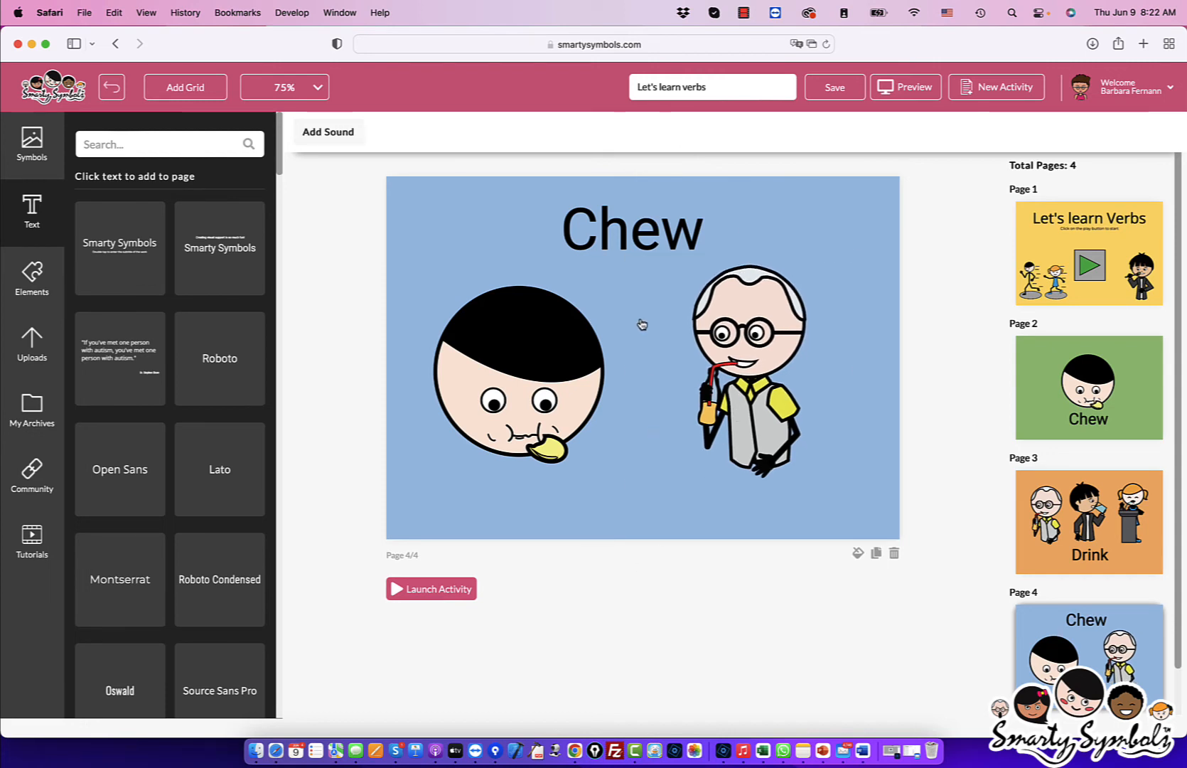
pyautogui.click(614, 238)
pyautogui.click(524, 381)
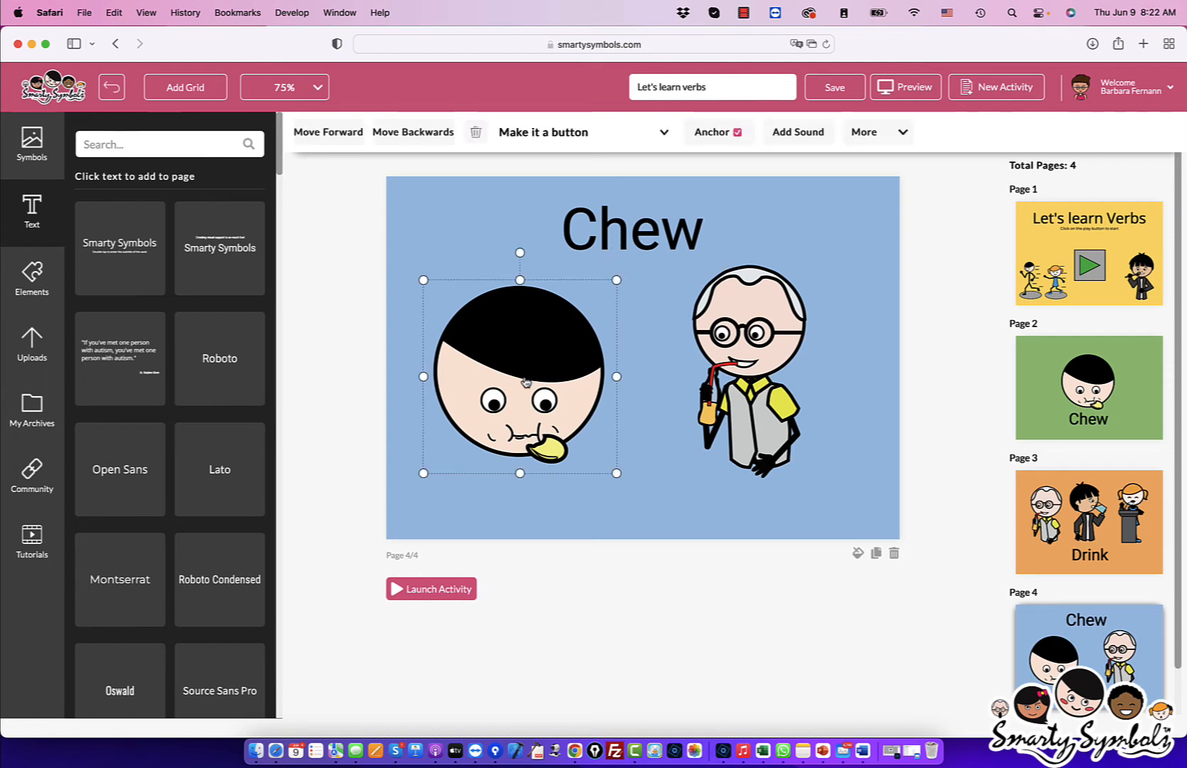
pyautogui.click(733, 370)
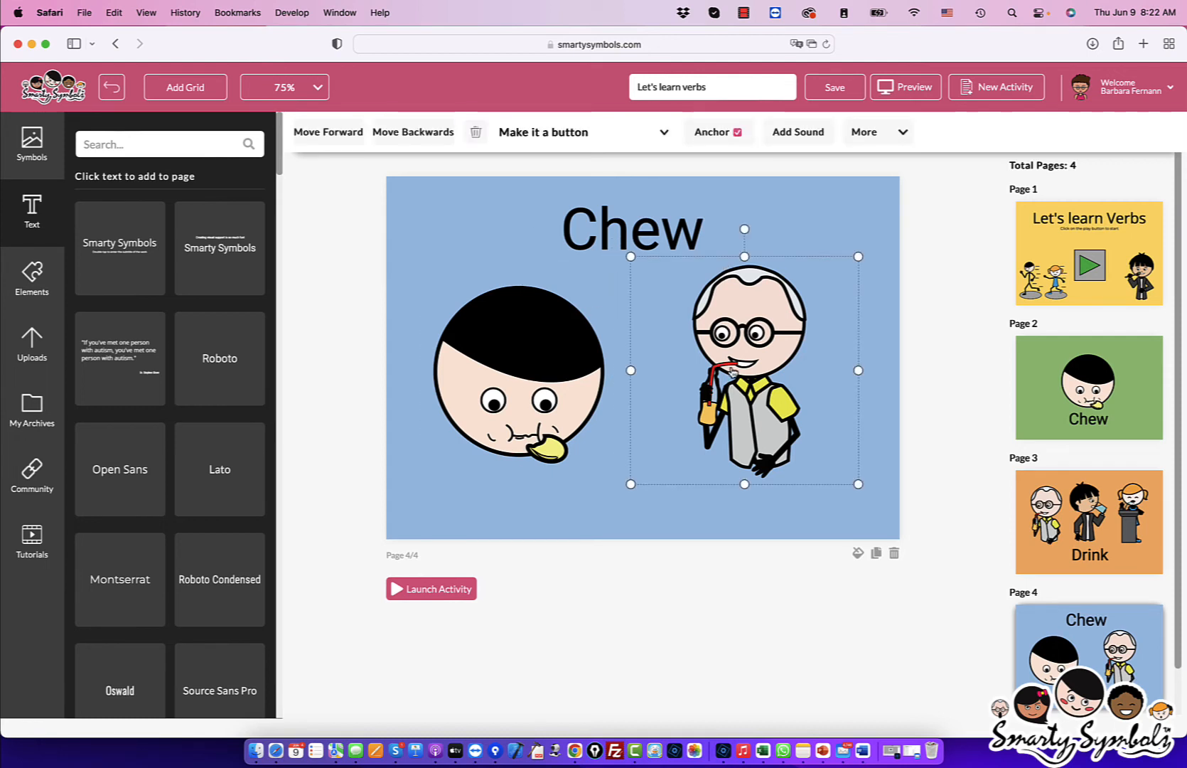
pyautogui.click(540, 543)
# - Make the chewing face a button marked Correct, with its sound enabled and set to sound 2
pyautogui.click(568, 383)
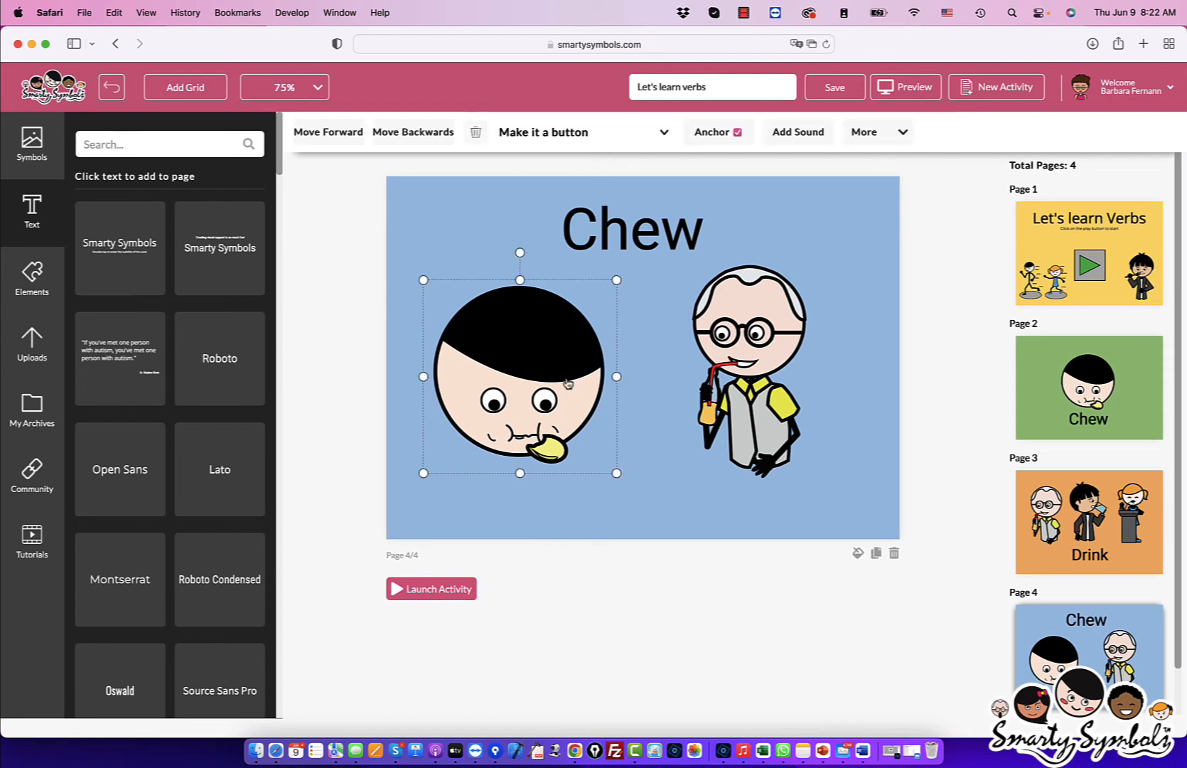
pyautogui.click(654, 140)
pyautogui.click(553, 171)
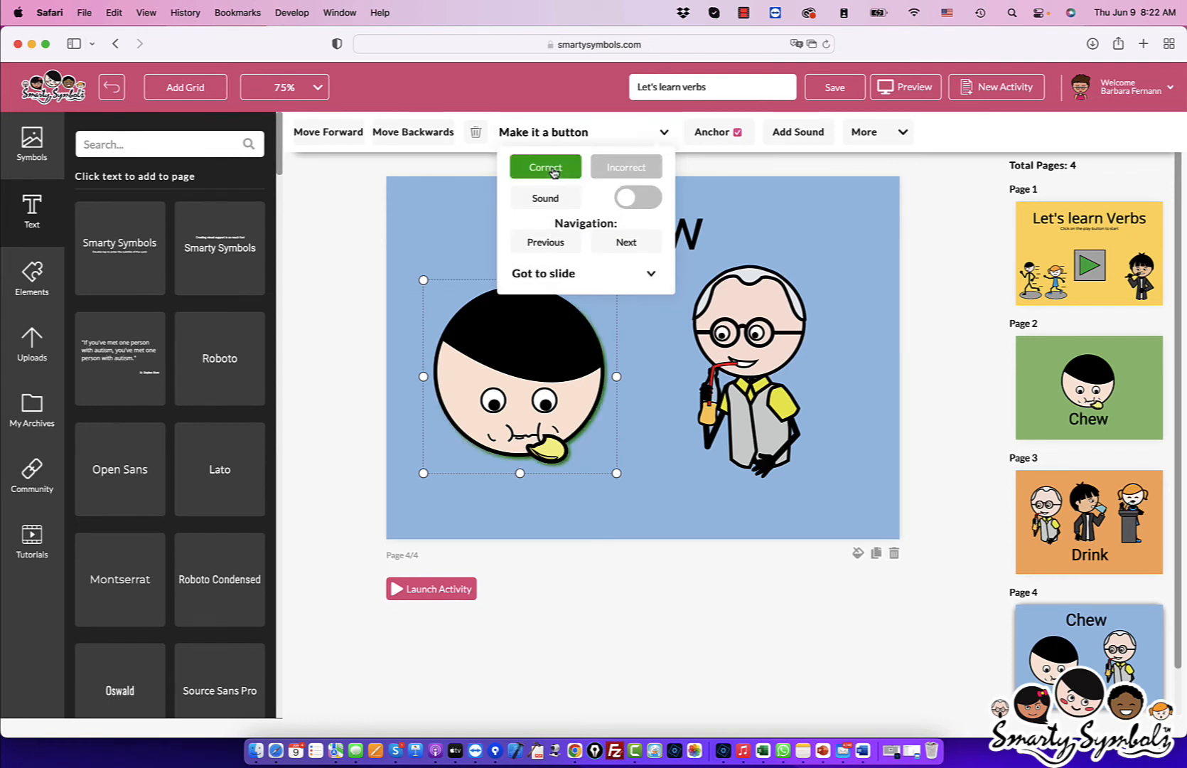
pyautogui.click(645, 201)
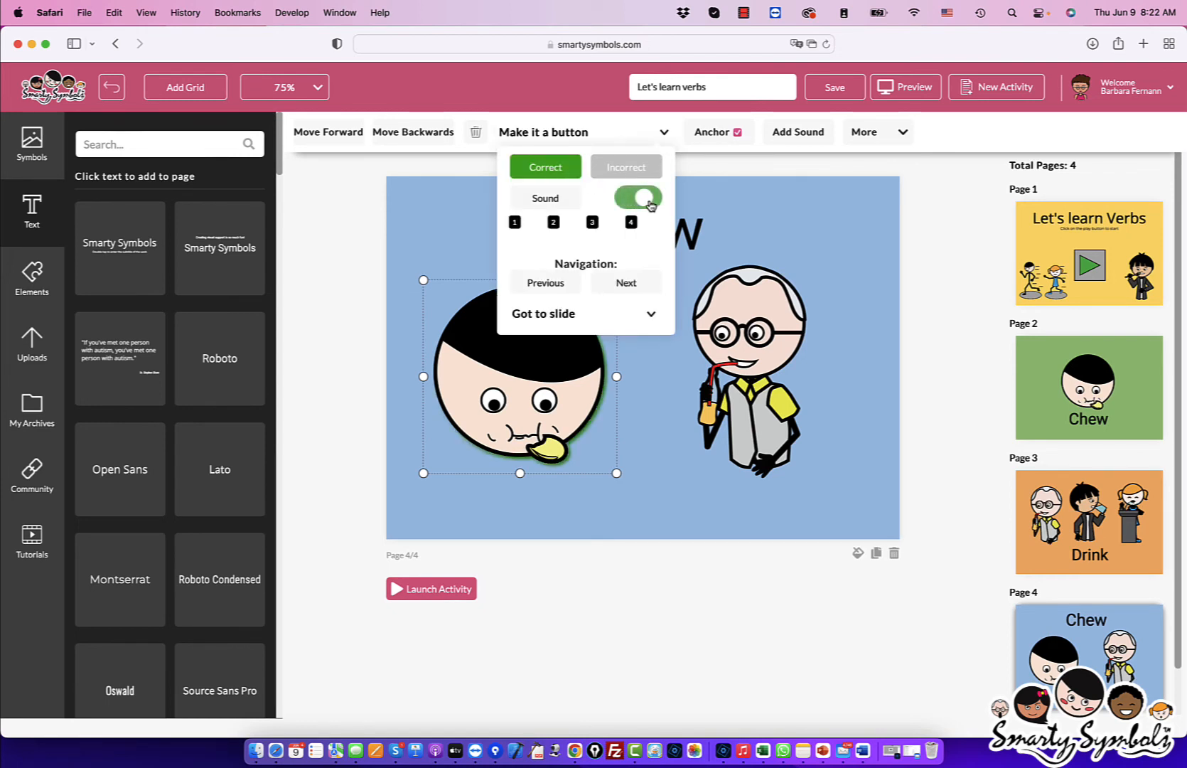
pyautogui.click(570, 238)
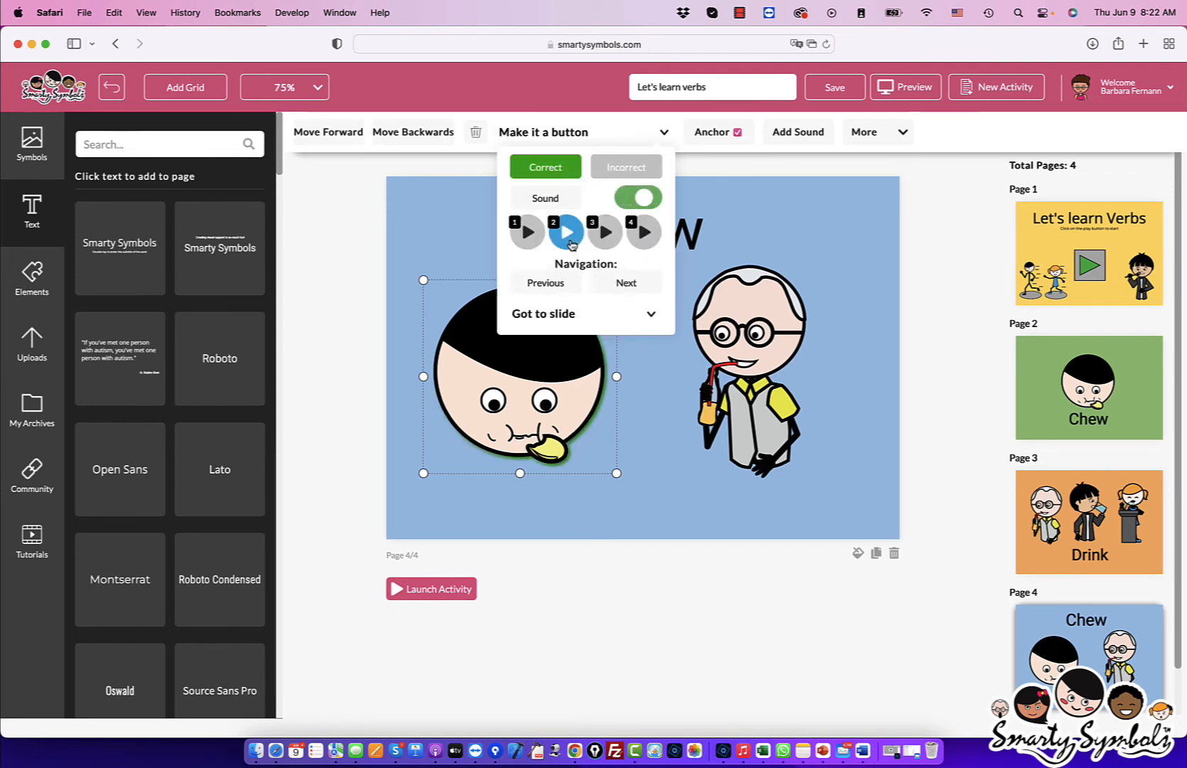
pyautogui.click(654, 424)
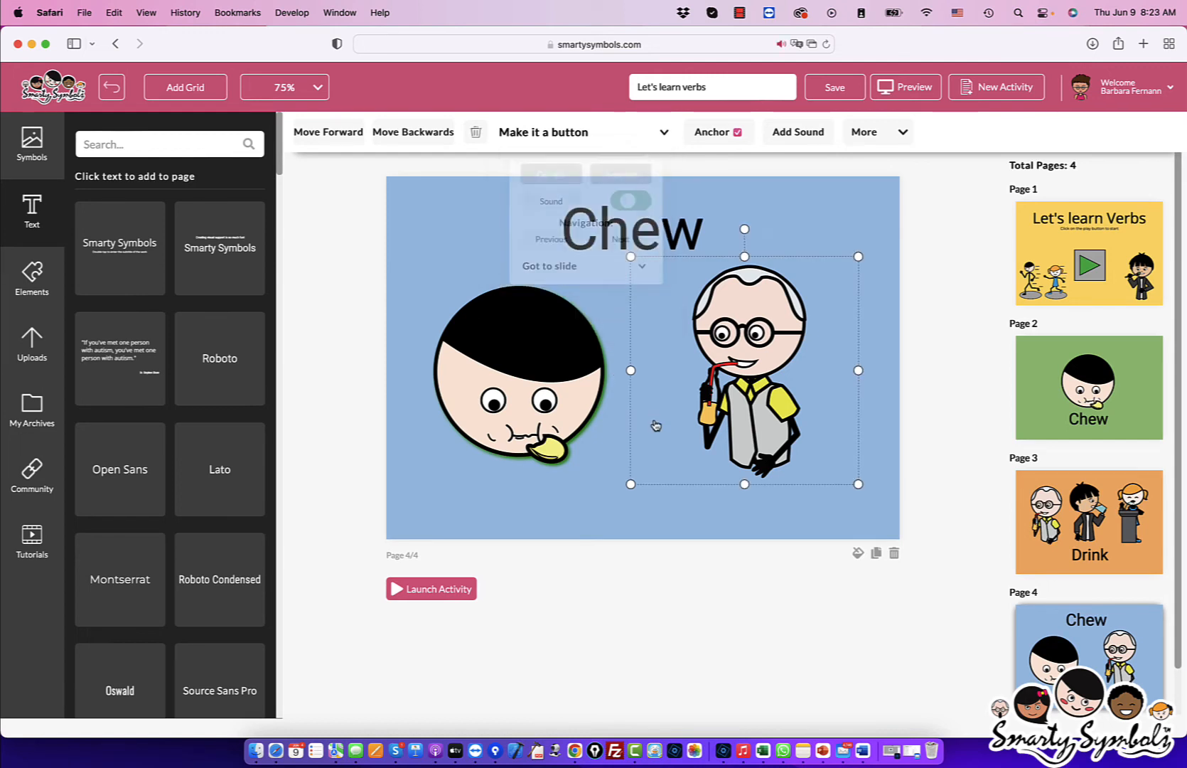
pyautogui.click(886, 373)
pyautogui.click(540, 360)
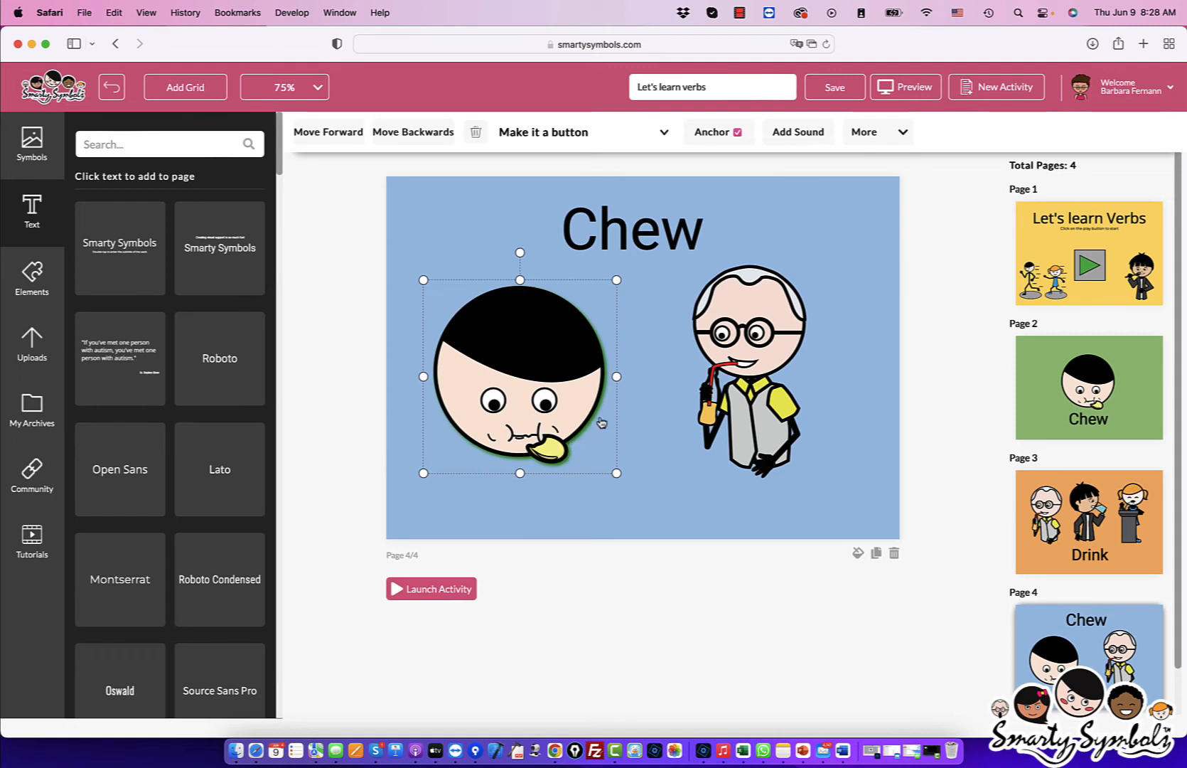
pyautogui.click(662, 489)
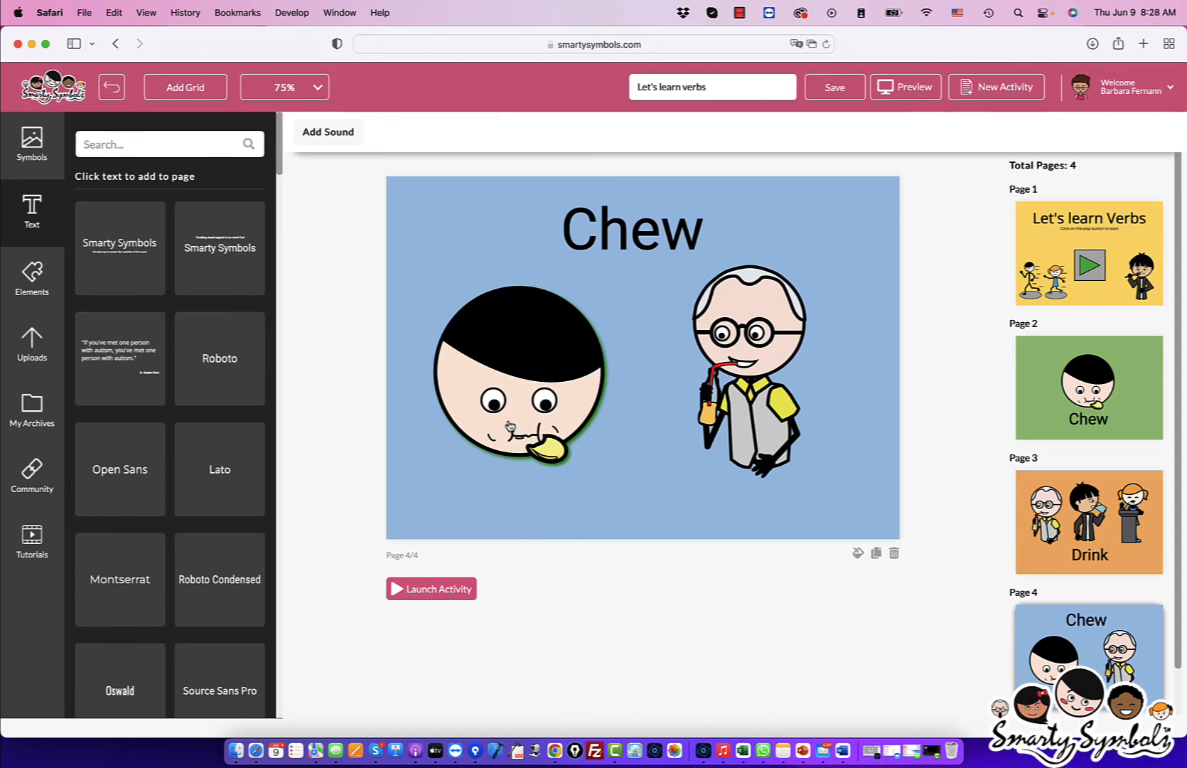
# - Make the drinking man a button marked Incorrect, with its sound enabled and set to sound 2
pyautogui.click(746, 288)
pyautogui.click(623, 134)
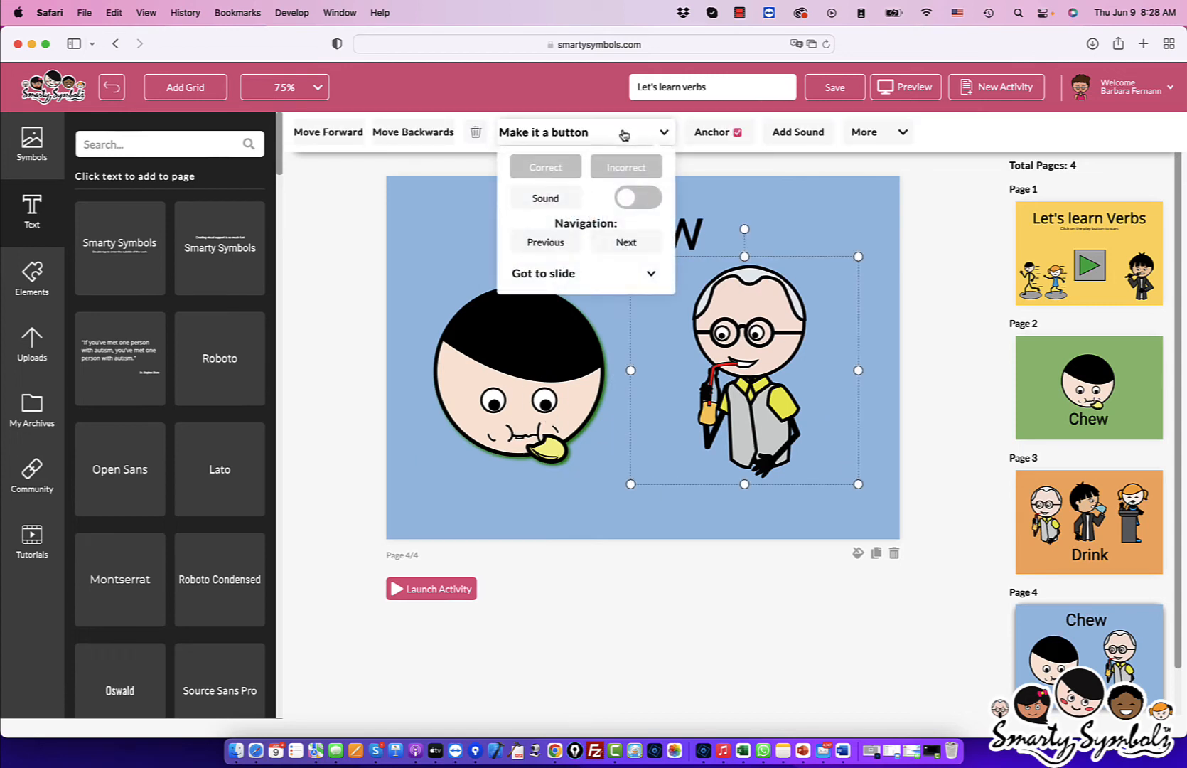
pyautogui.click(634, 168)
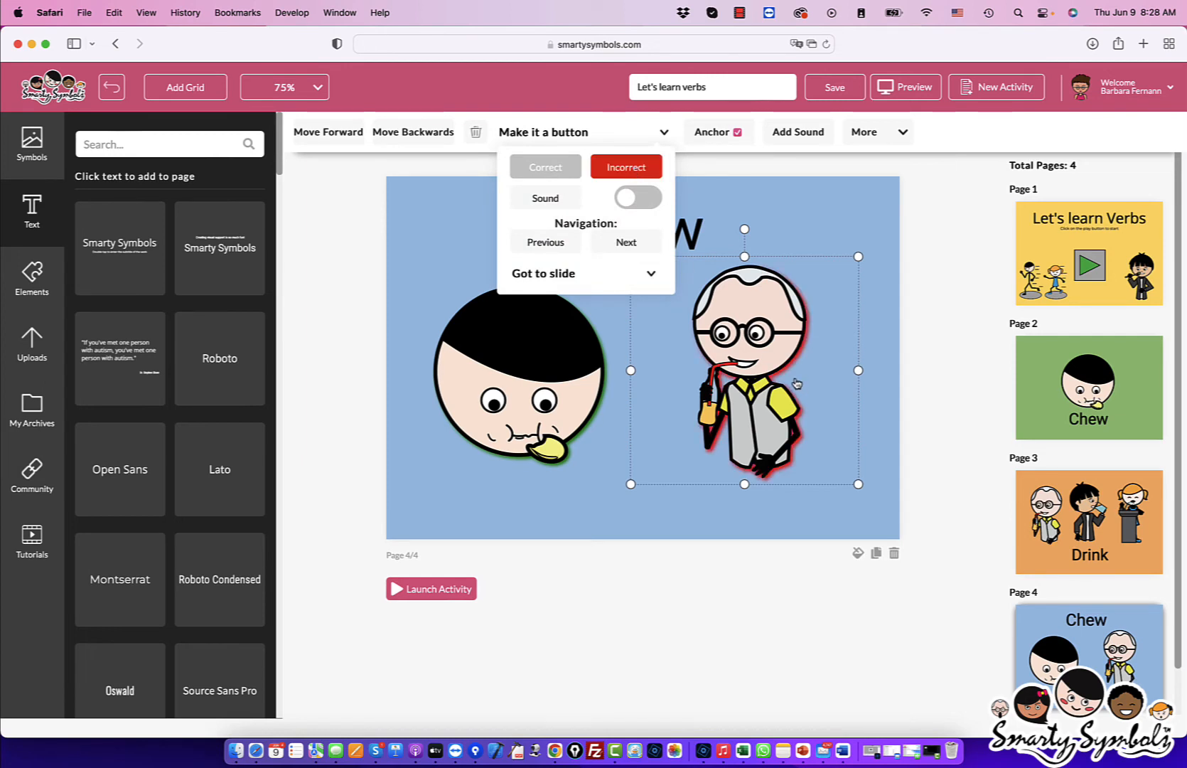
pyautogui.click(631, 203)
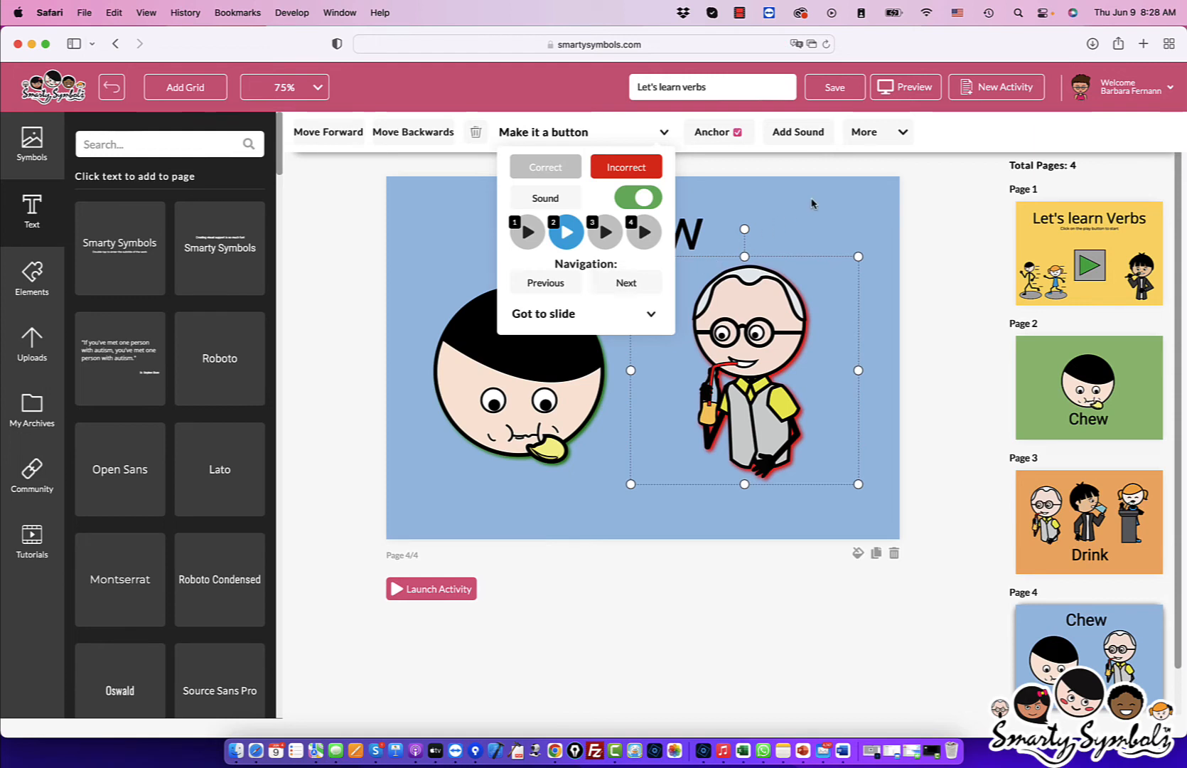
pyautogui.click(812, 204)
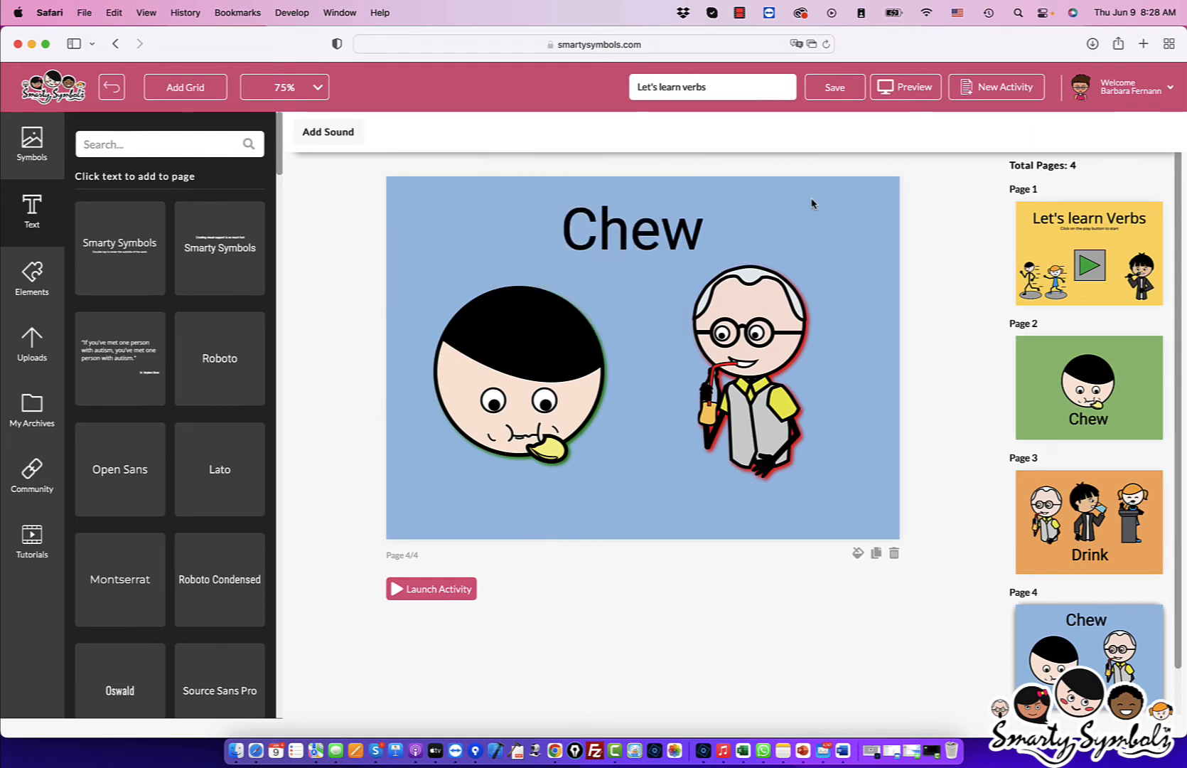
# - Check the answer symbols on page 4 and examine the chewing face's button settings, including its Next navigation option
pyautogui.click(532, 343)
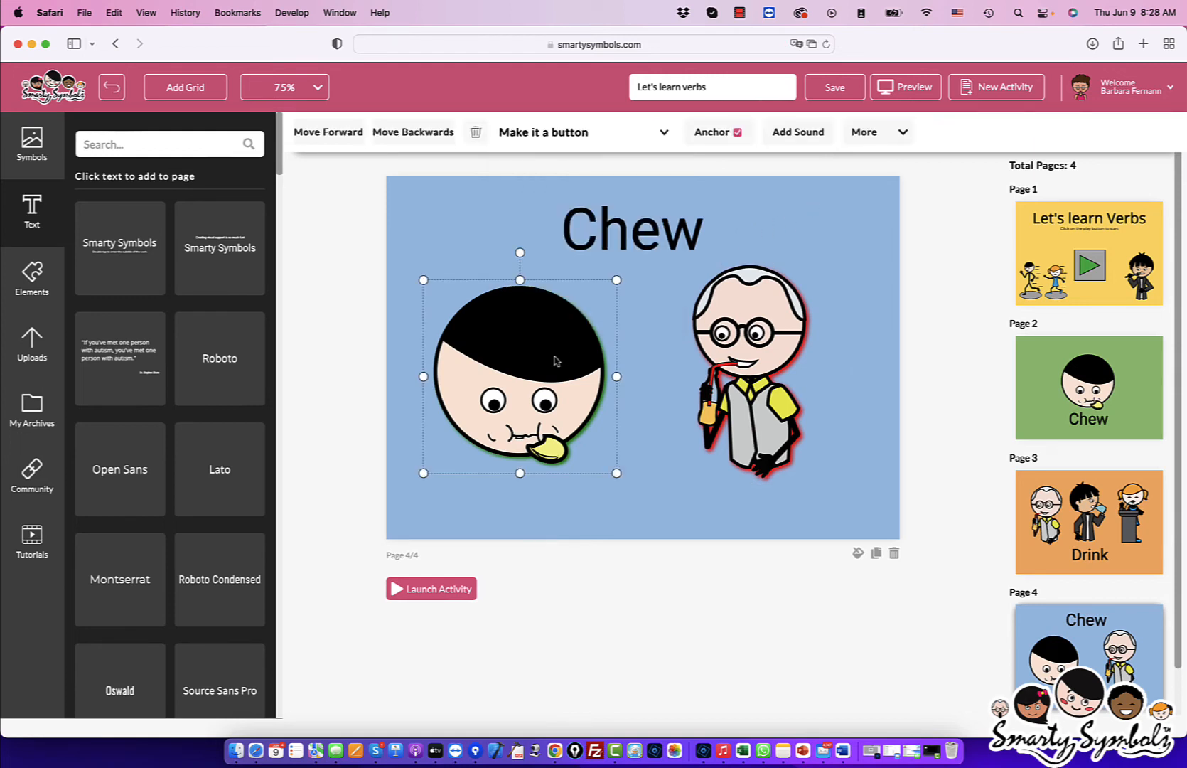
pyautogui.click(747, 363)
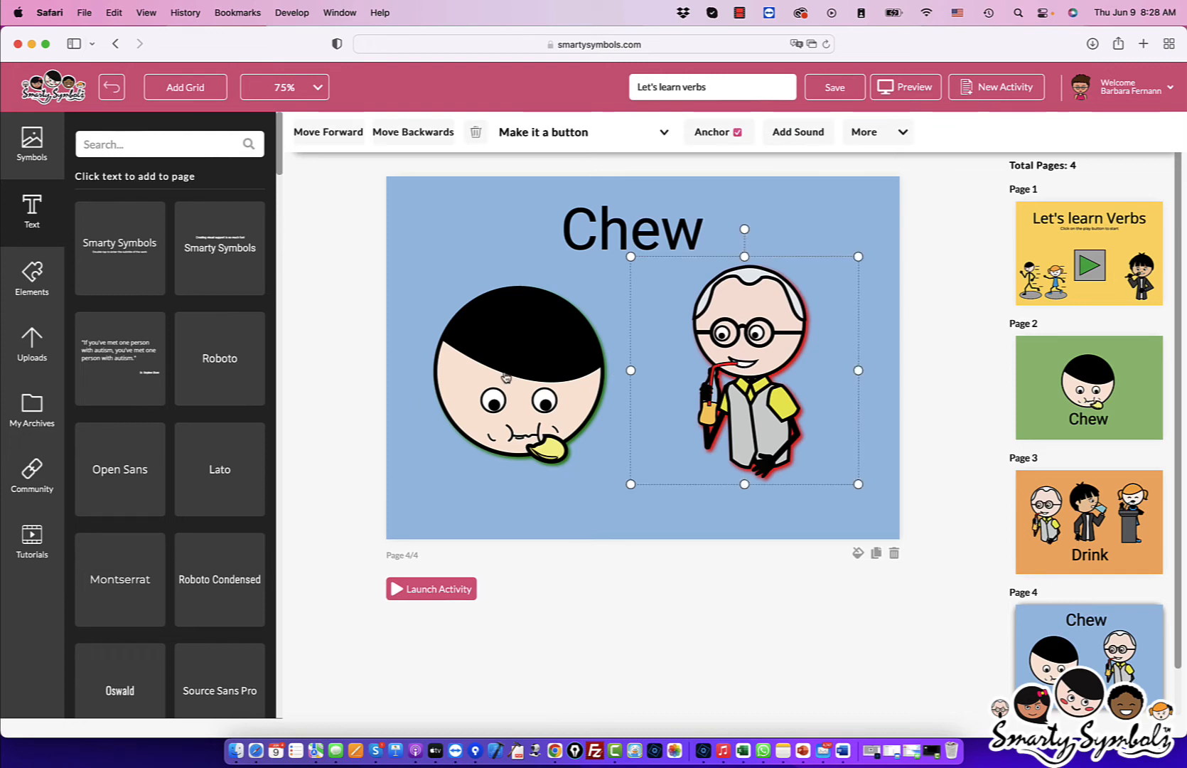
pyautogui.click(533, 390)
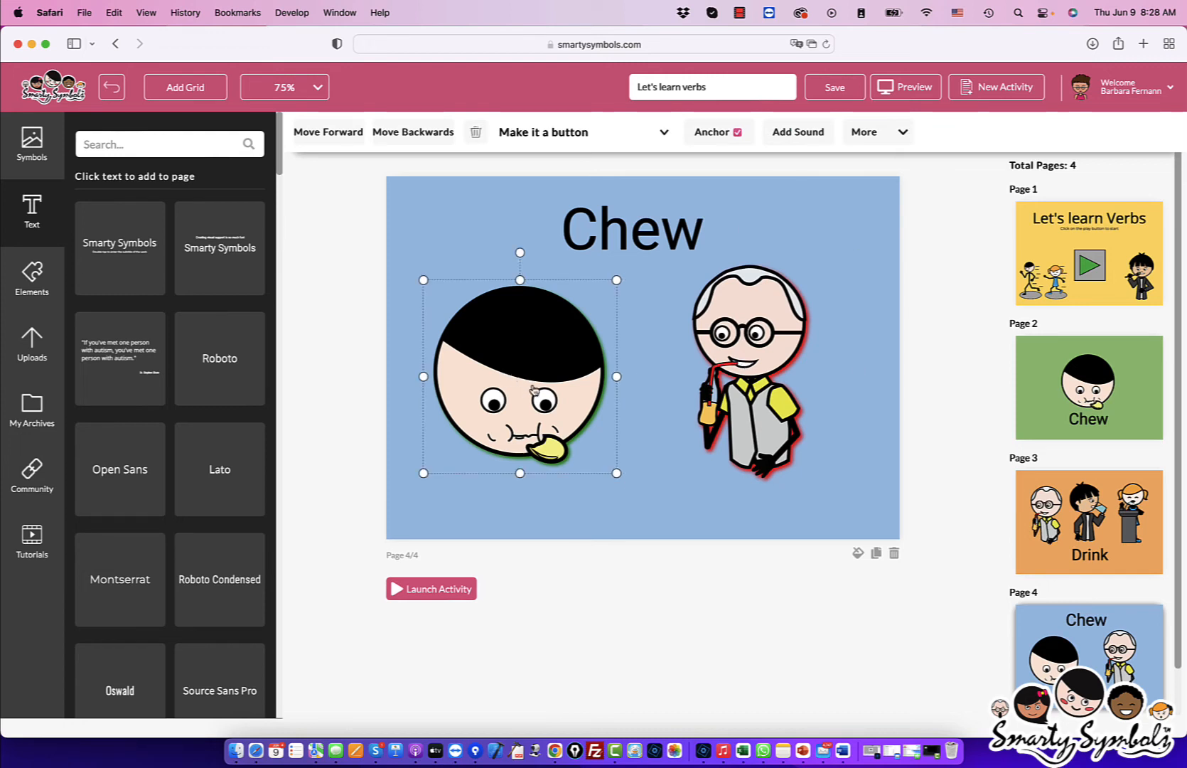
pyautogui.click(598, 142)
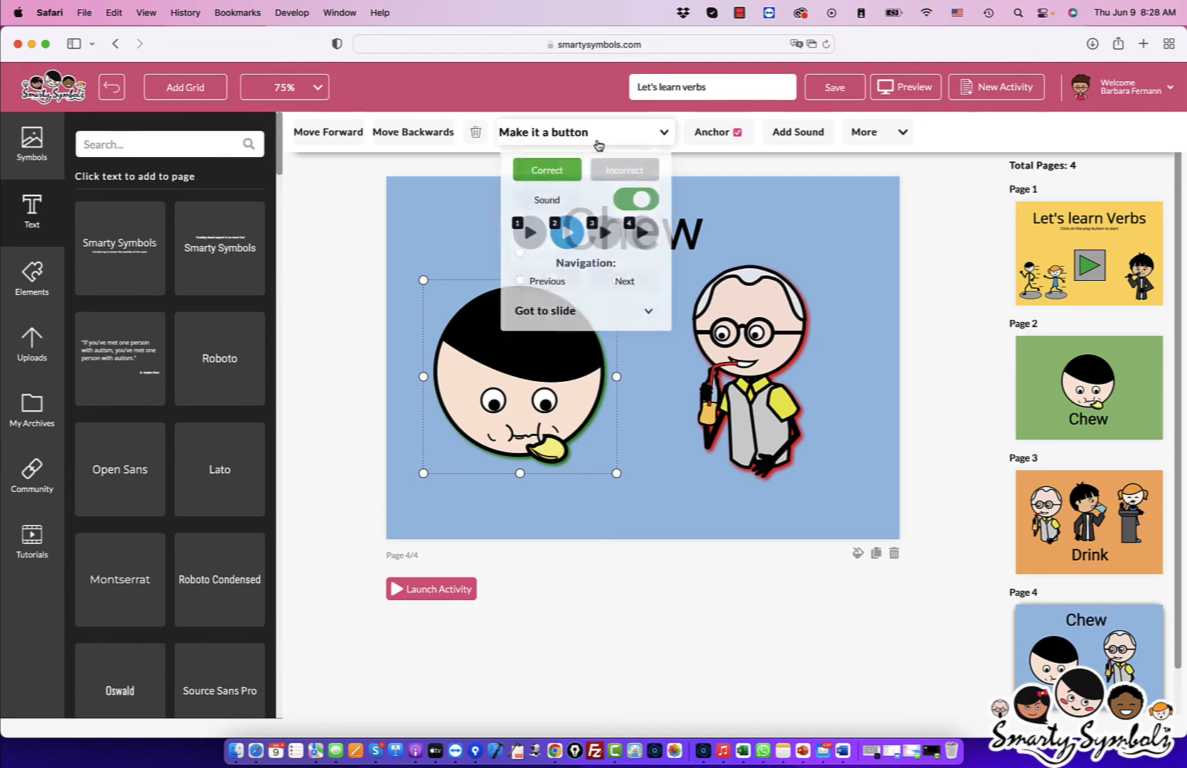
pyautogui.click(629, 284)
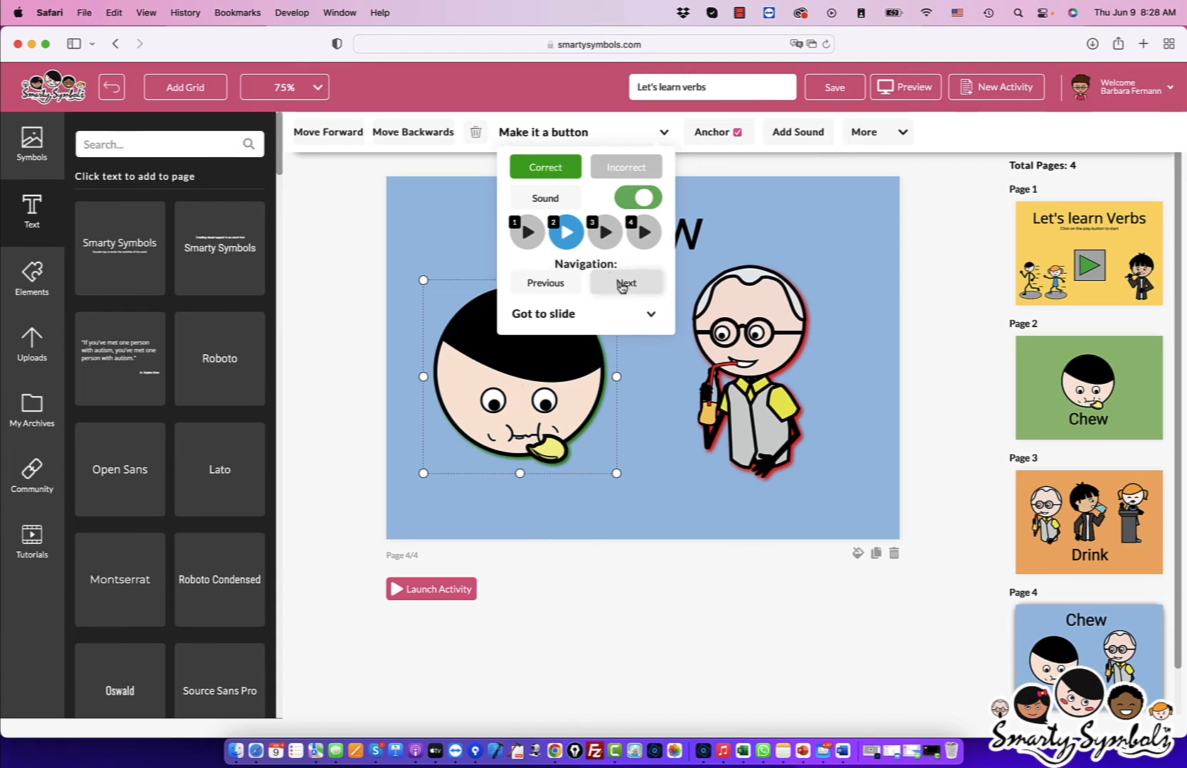
pyautogui.click(626, 282)
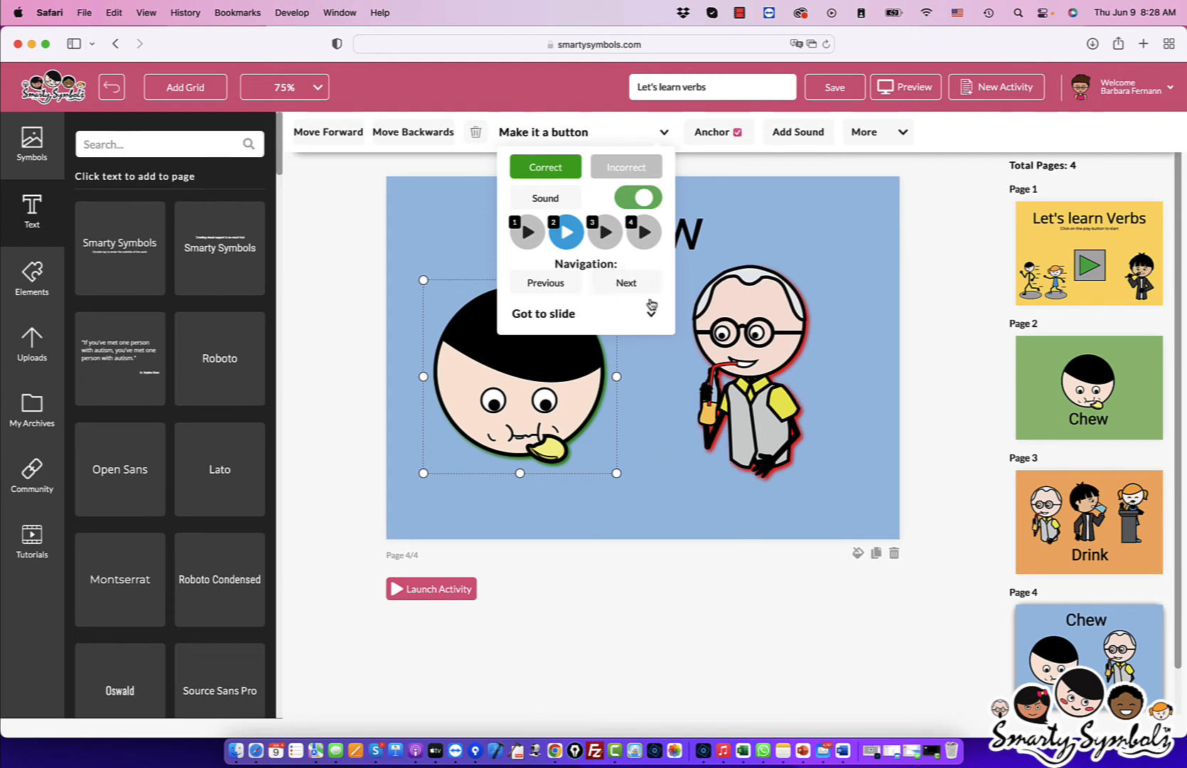
pyautogui.click(861, 282)
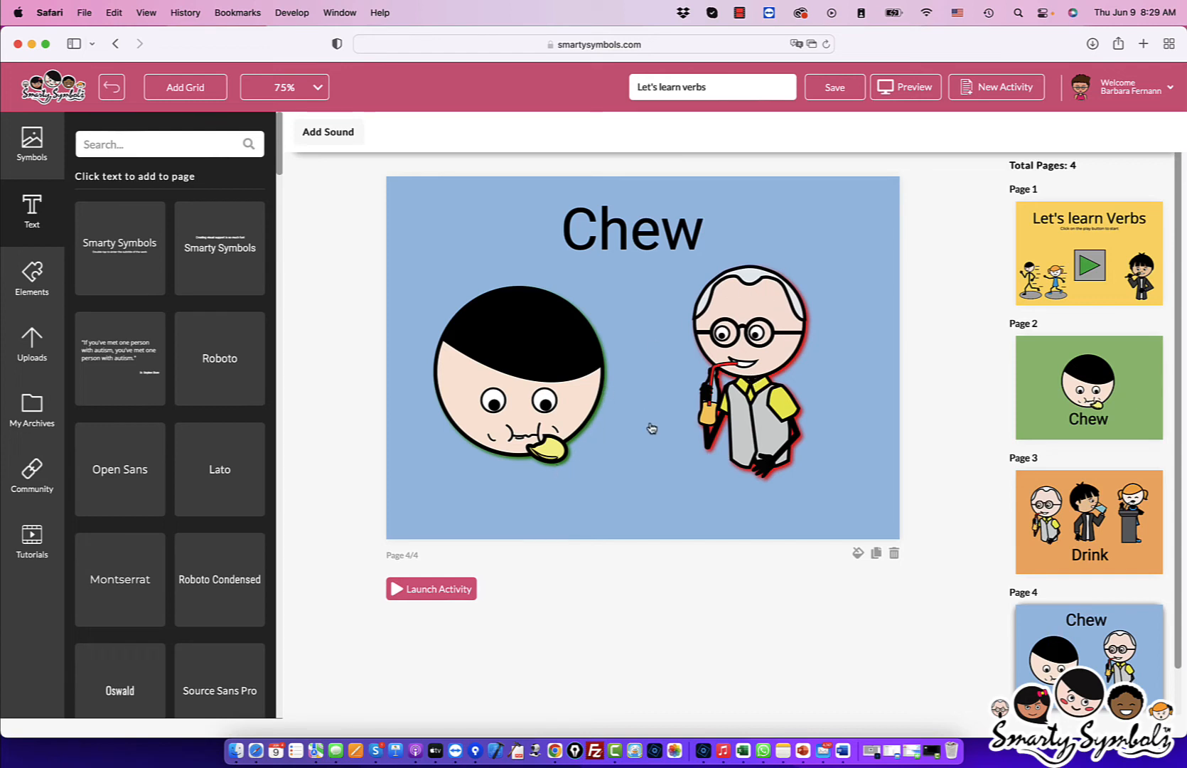
# - Launch the activity, advance one page past the title page, and close the launched activity
pyautogui.click(440, 594)
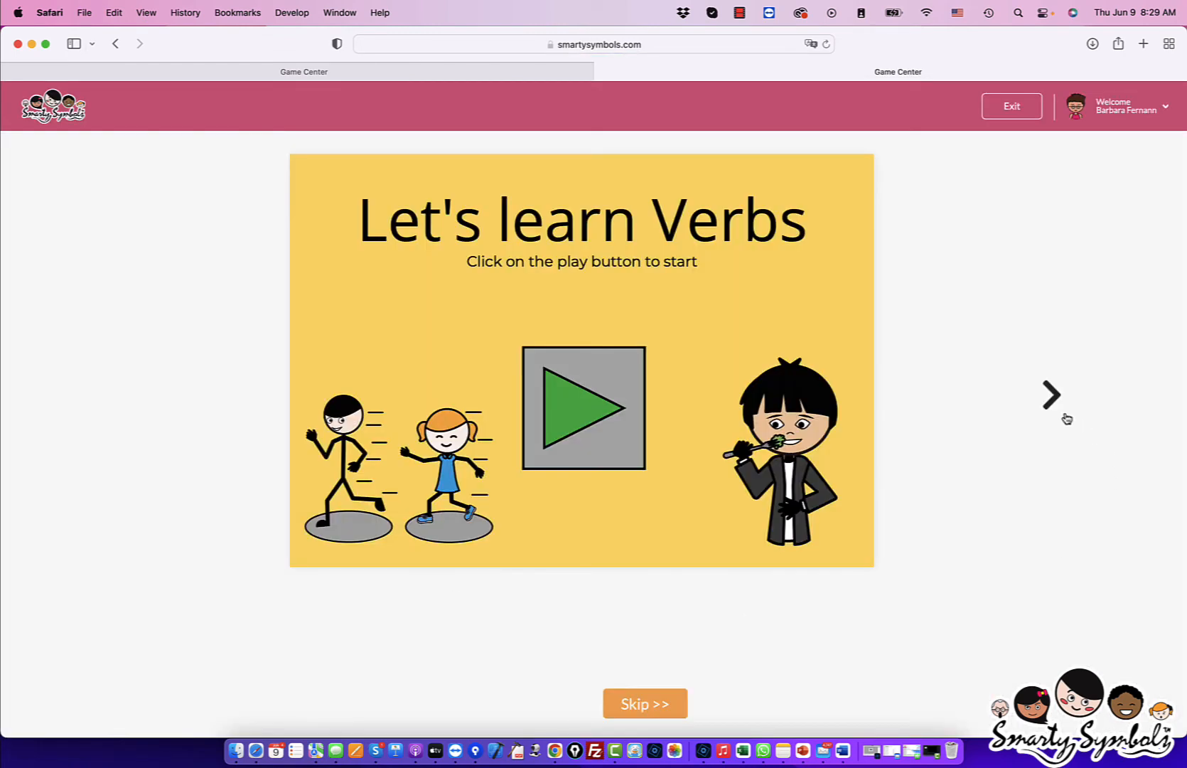
pyautogui.click(1049, 405)
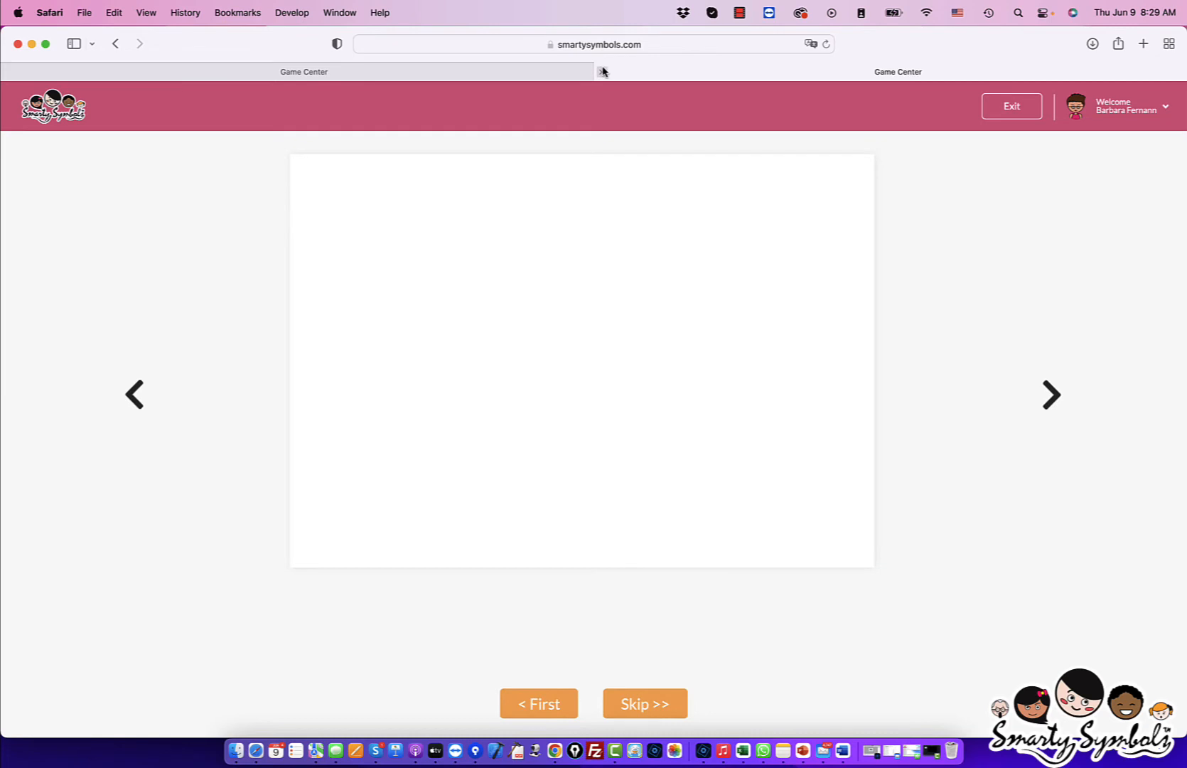
pyautogui.click(602, 71)
# - Save the "Let's learn verbs" activity with its existing title, categories and sharing setting
pyautogui.click(835, 88)
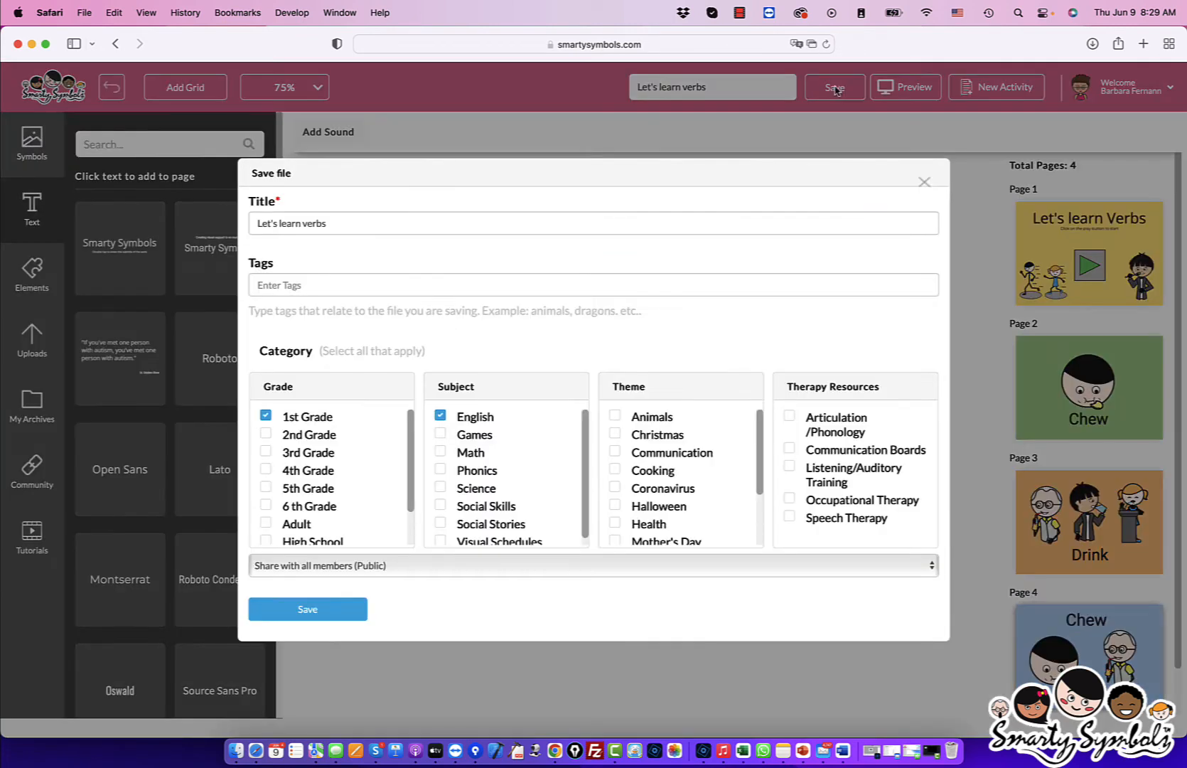
pyautogui.click(281, 615)
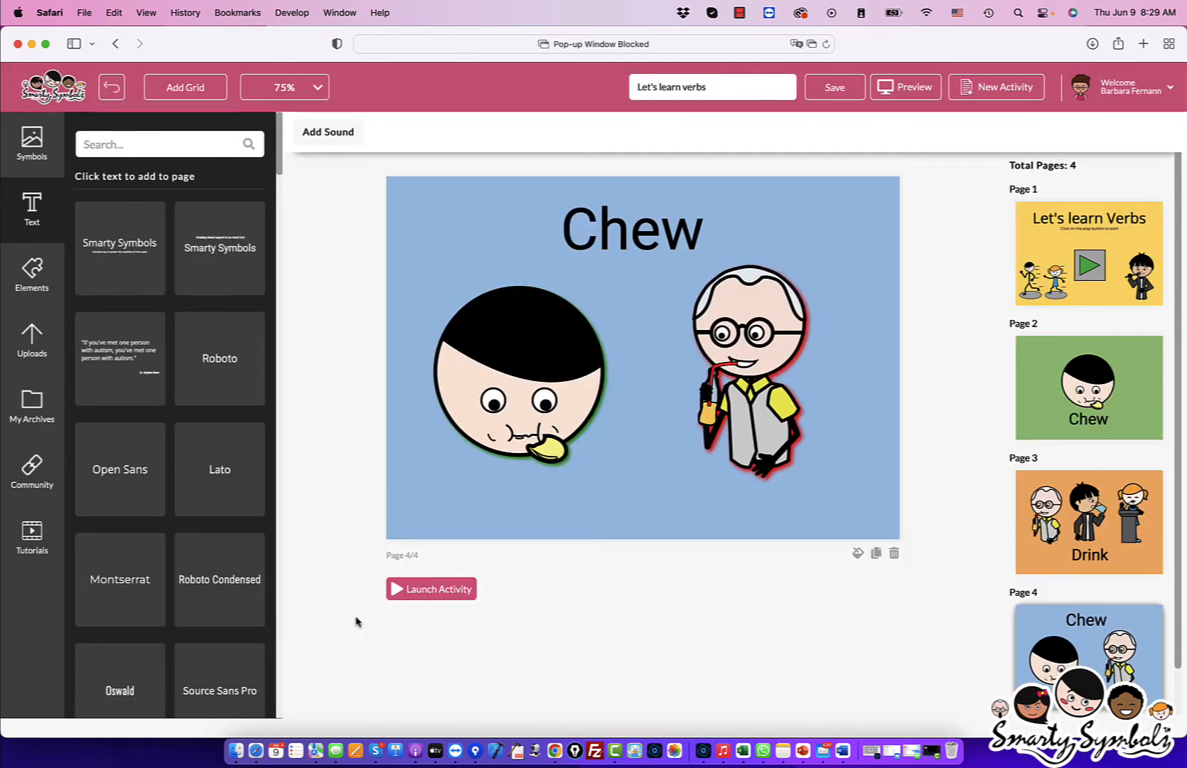
# - Launch the activity again, start it with the title page's play symbol and advance to the page 4 question
pyautogui.click(427, 598)
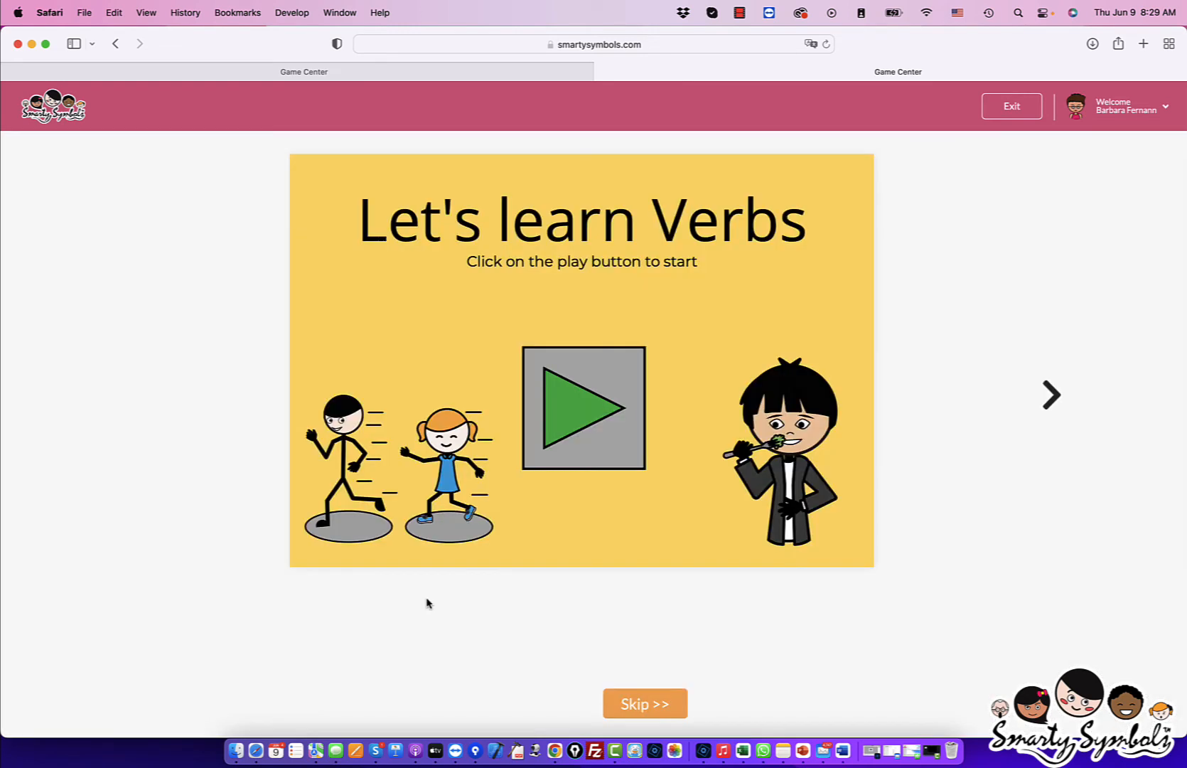
pyautogui.click(580, 416)
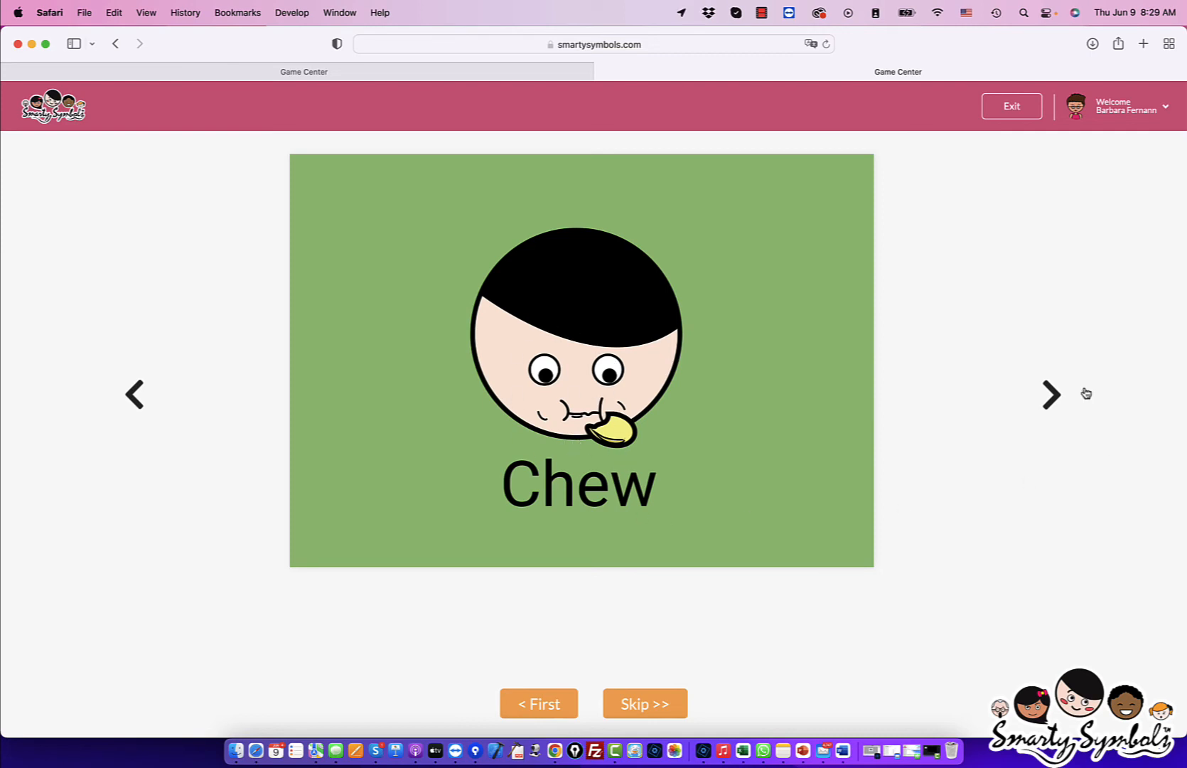
pyautogui.click(1055, 399)
pyautogui.click(1053, 395)
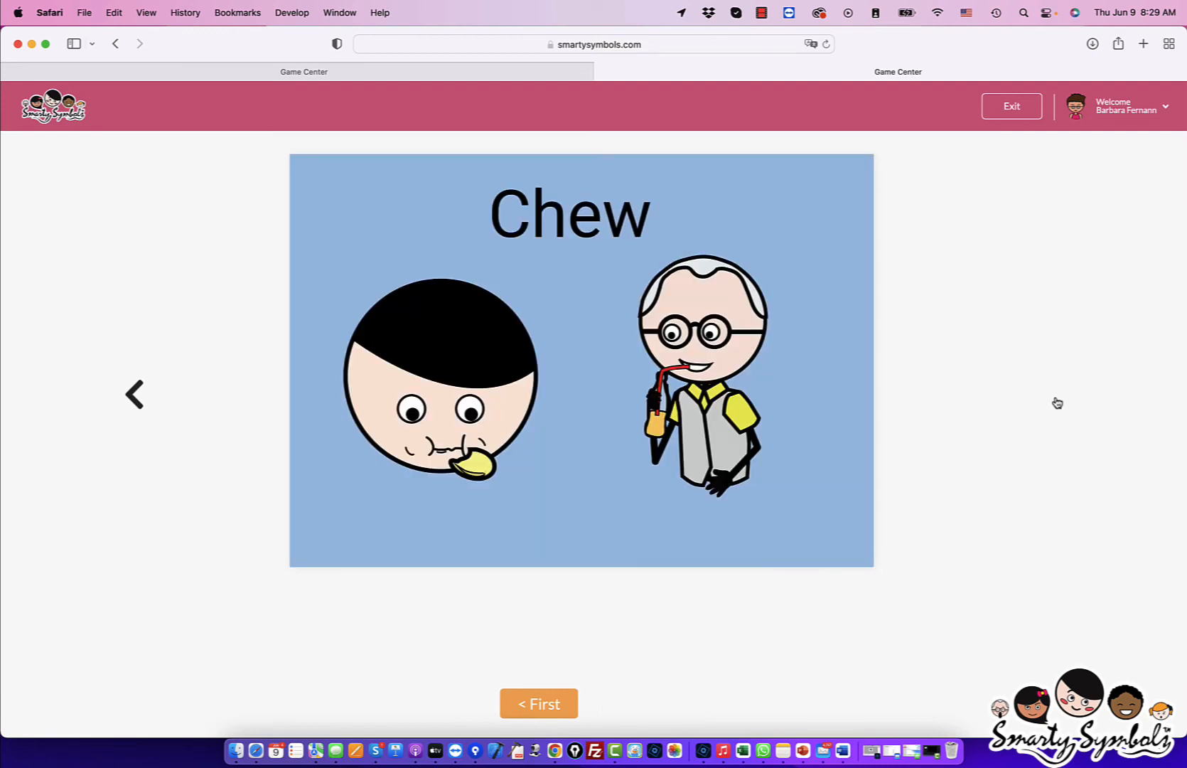